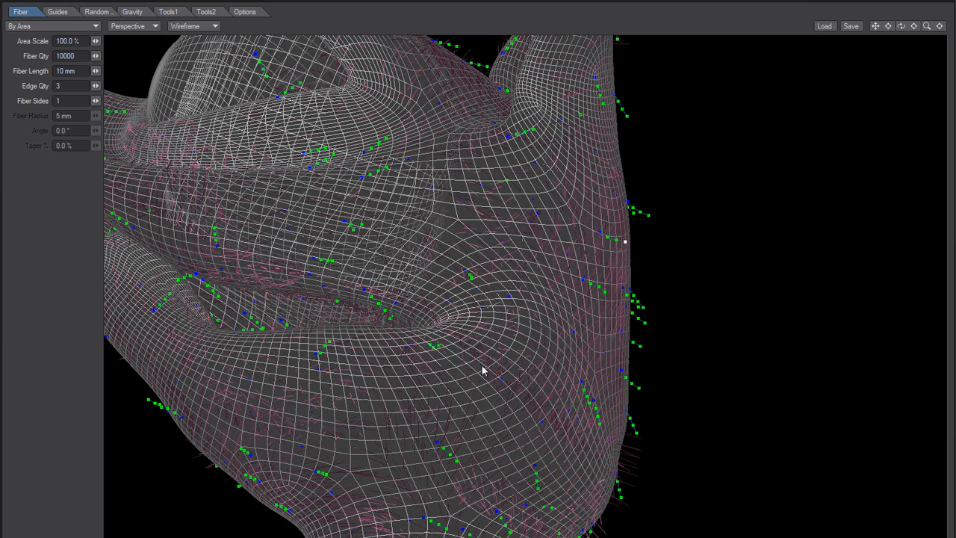
Examine the fibre guides around the head model's eyes, mouth and back, including the guide editing controls
left_click_drag(482, 371, 650, 189)
left_click_drag(626, 251, 677, 176)
left_click_drag(617, 243, 496, 308)
mouse_move(480, 253)
left_mouse_down()
mouse_move(429, 330)
mouse_move(429, 312)
mouse_move(480, 245)
left_mouse_up()
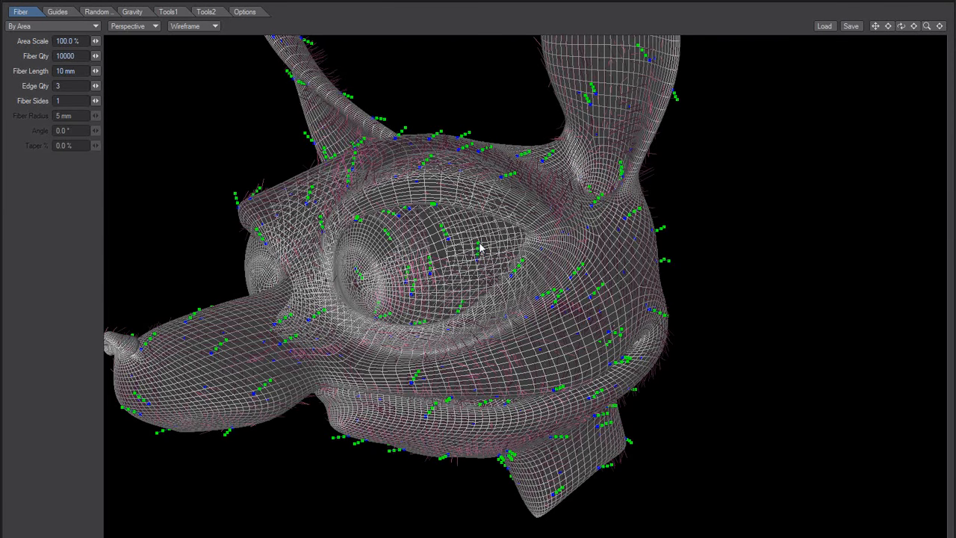
left_click(60, 13)
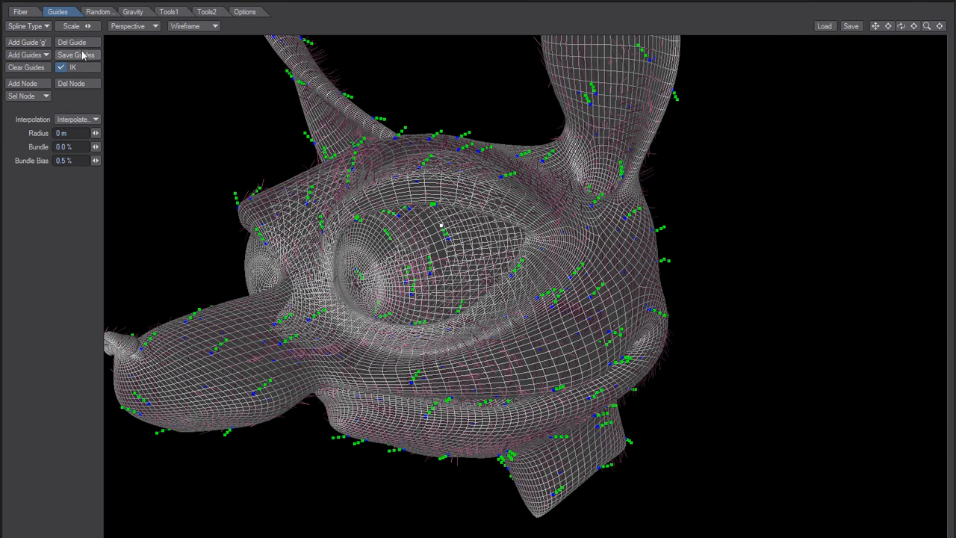
left_click_drag(478, 292, 621, 275, "alt")
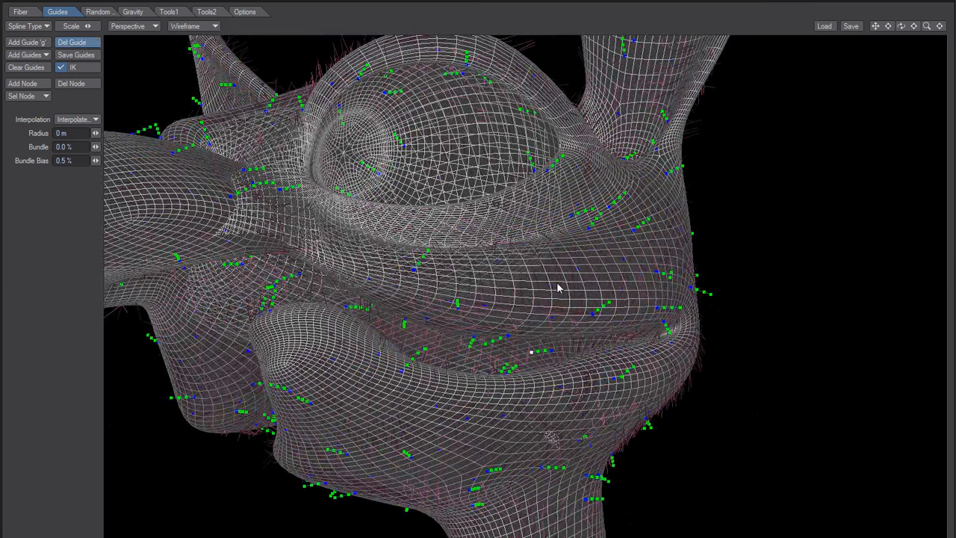
left_click_drag(565, 266, 507, 384, "alt")
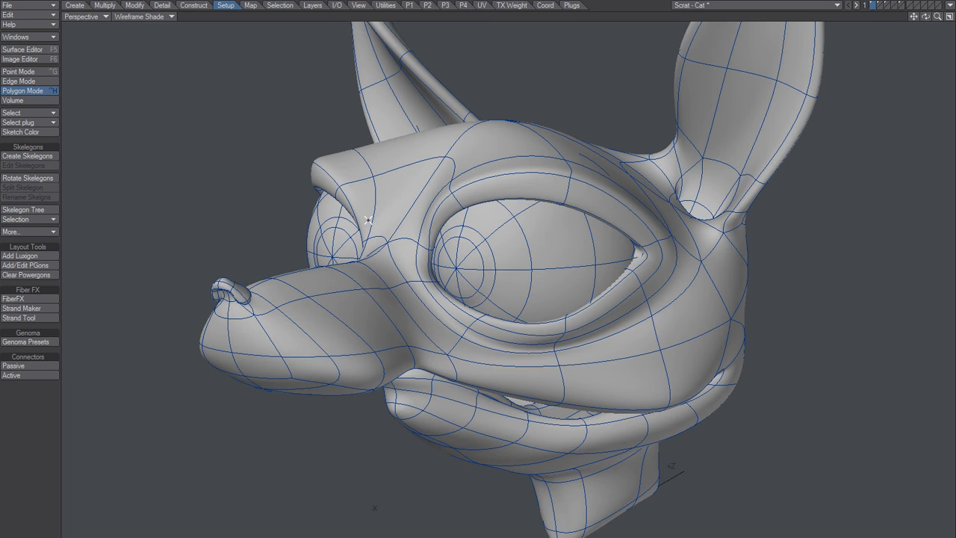
key("Delete")
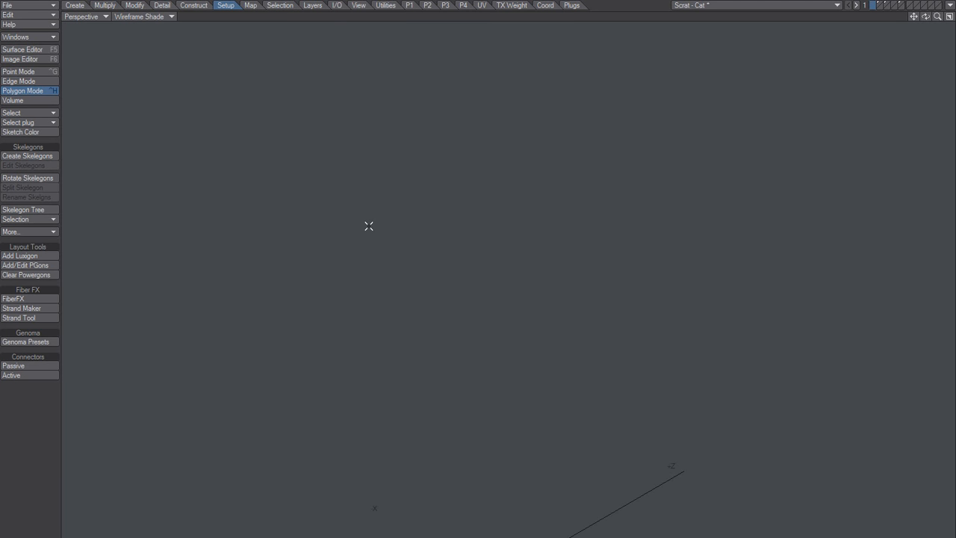
key("u")
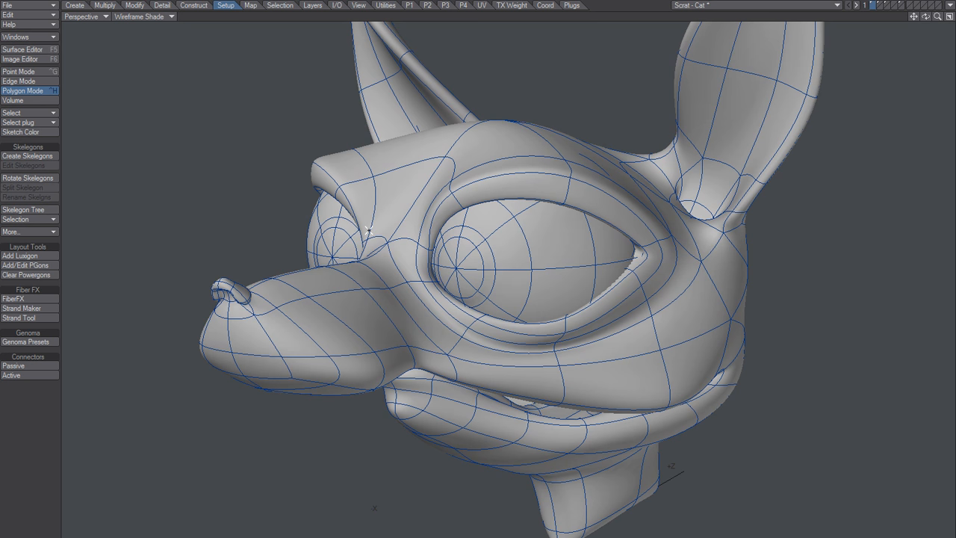
key("ctrl+g")
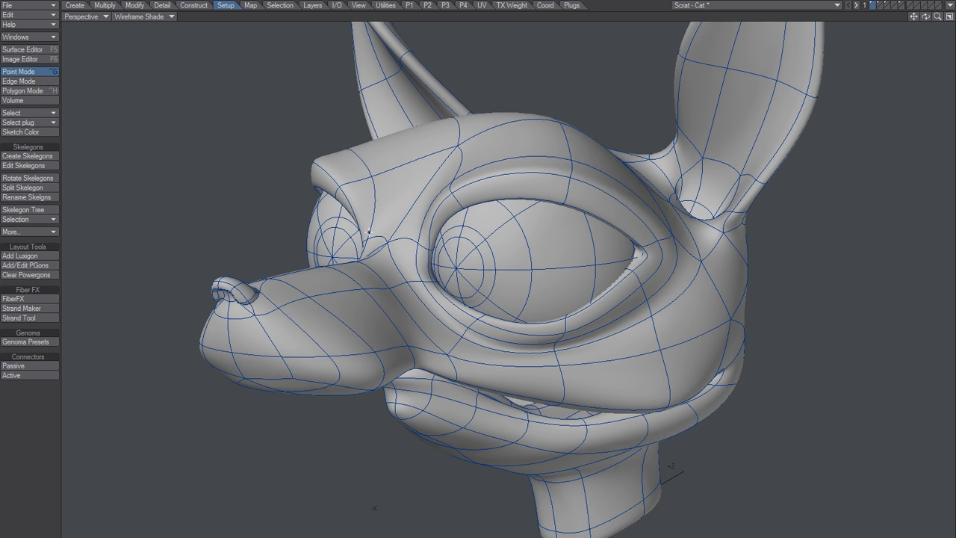
Compare the closed-mouth and open-mouth head layers, and display the layer holding the generated fibre strands
left_click_drag(394, 235, 437, 347, "alt")
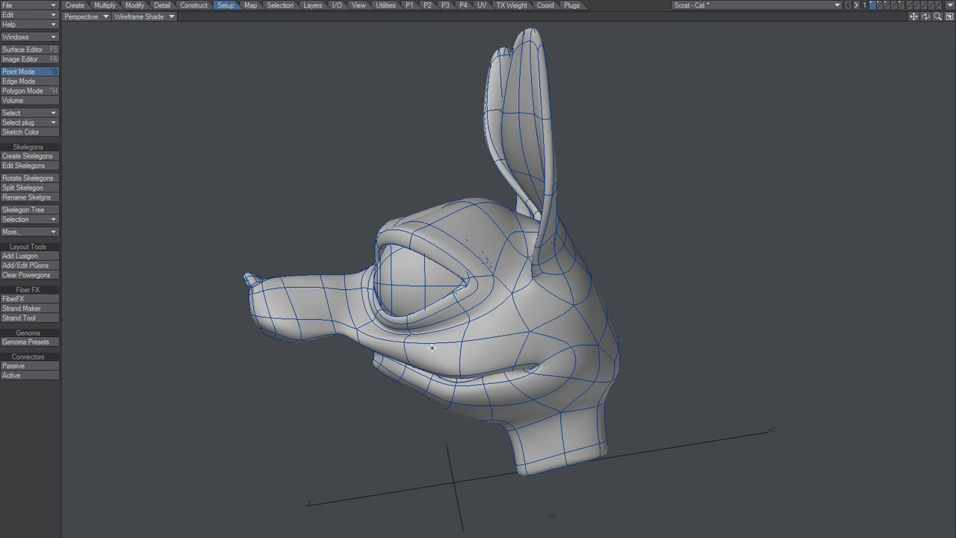
key("2")
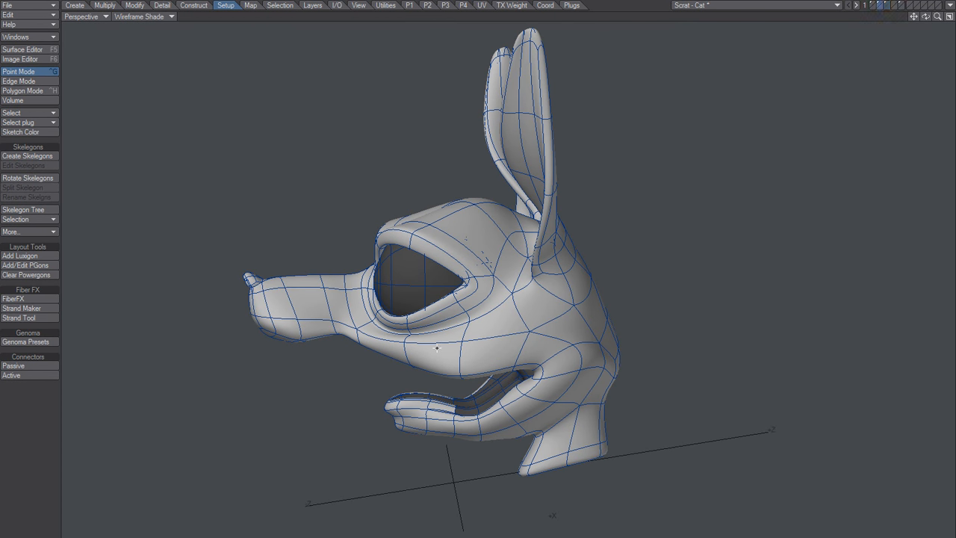
key("3")
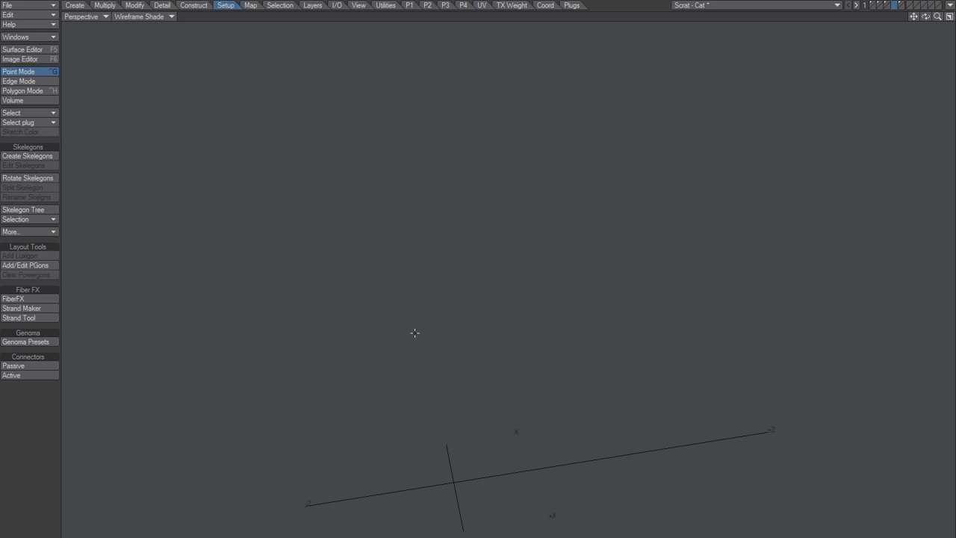
key("4")
key("Delete")
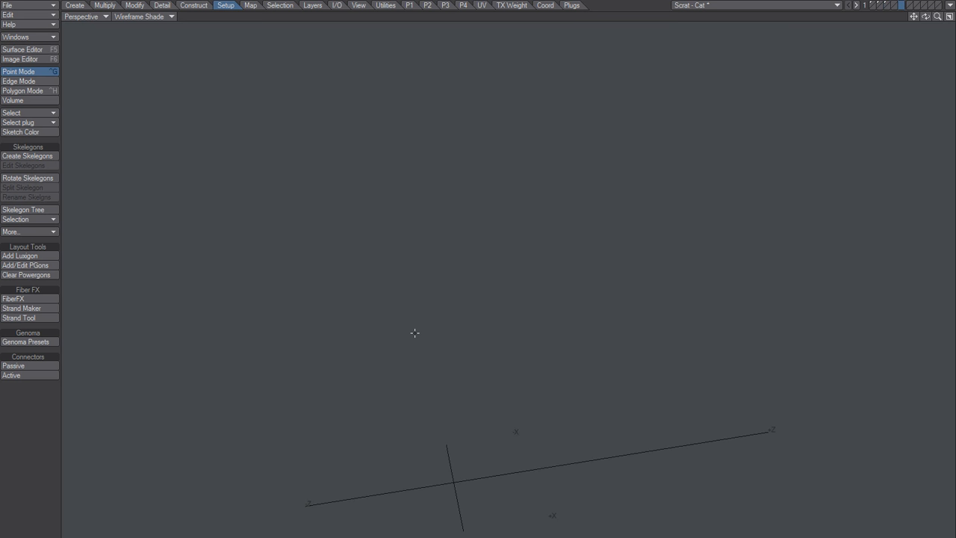
key("1")
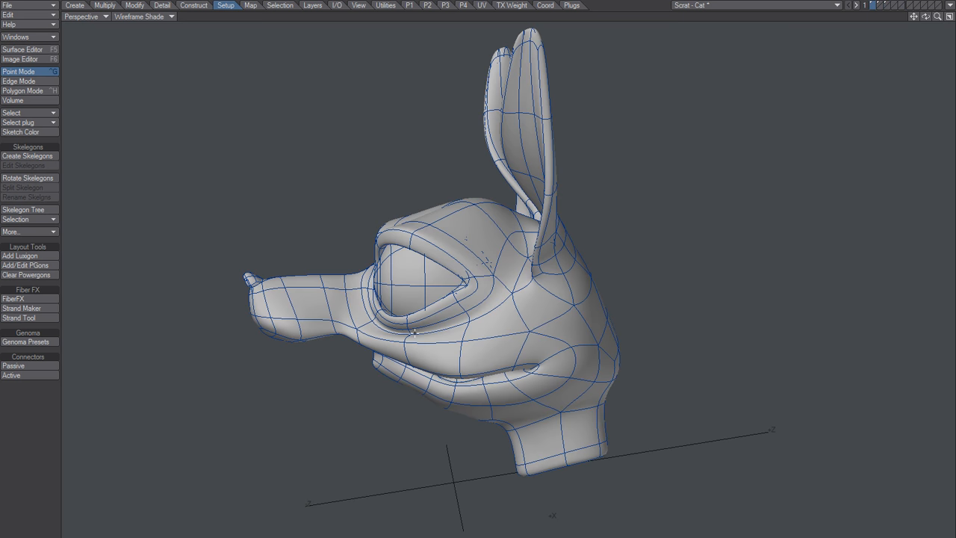
key("4")
key("5")
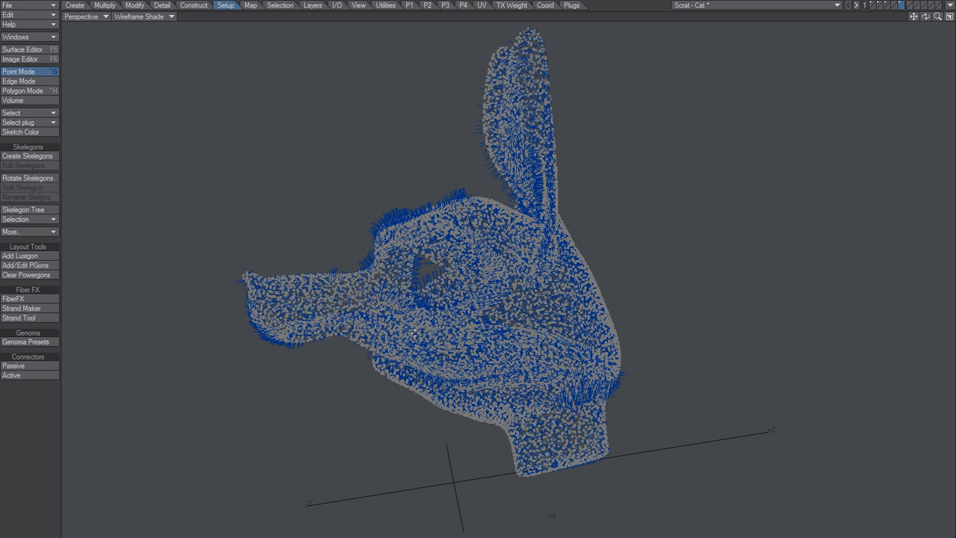
Try selecting the strand polygons along the back of the head, and clear that selection
left_click_drag(557, 354, 467, 392, "alt")
scroll(478, 388, "up", 5)
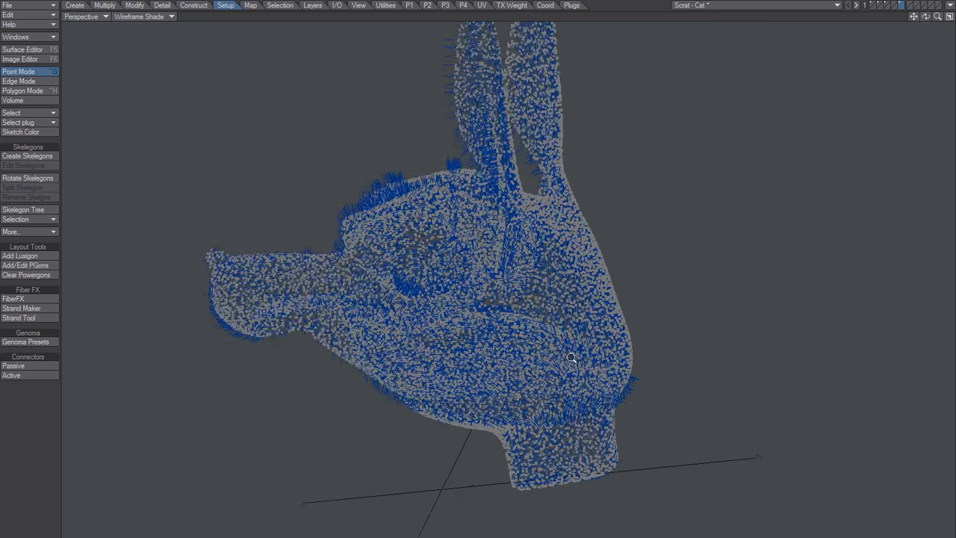
mouse_move(615, 348)
left_mouse_down("alt")
mouse_move(696, 283)
mouse_move(576, 421)
mouse_move(608, 398)
mouse_move(704, 254)
mouse_move(661, 267)
left_mouse_up("alt")
key("ctrl+h")
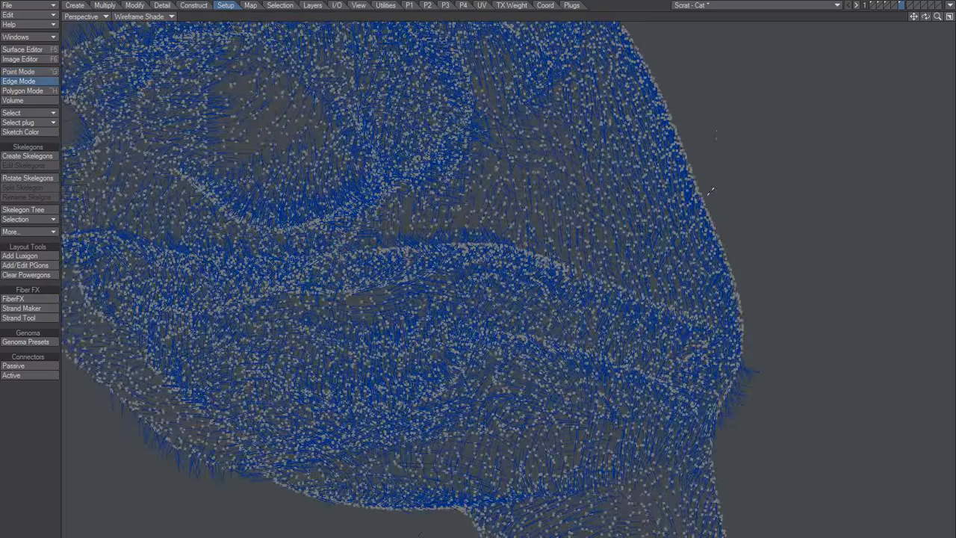
mouse_move(687, 78)
right_mouse_down()
mouse_move(799, 281)
mouse_move(820, 231)
right_mouse_up()
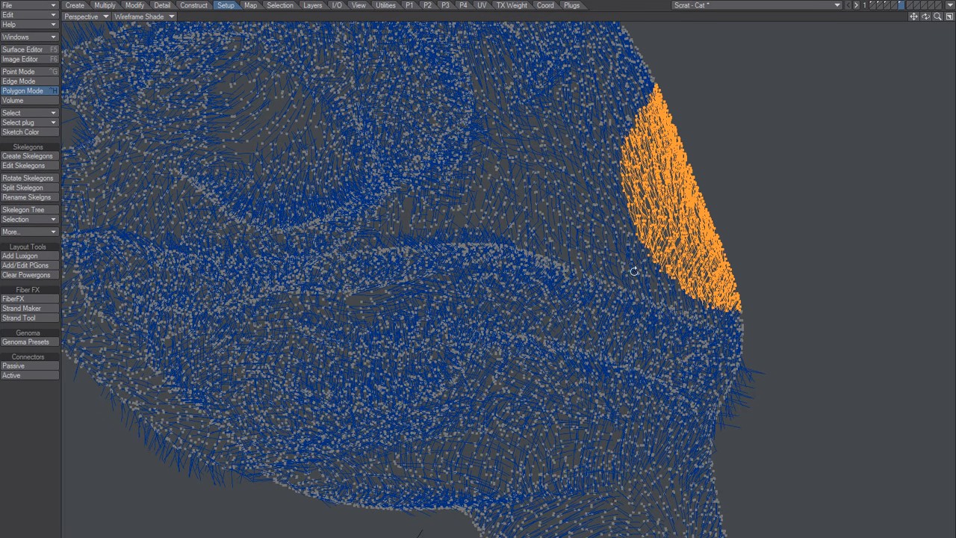
left_click_drag(634, 271, 584, 303, "alt")
scroll(687, 299, "down", 5)
key("slash")
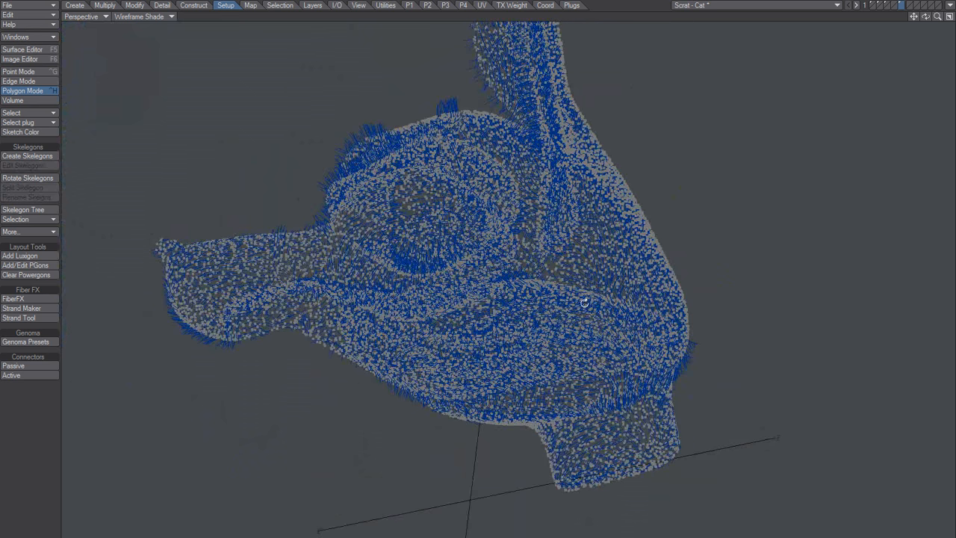
Delete all the generated fibre strands from their layer and return to the closed-mouth head layer
key("Delete")
key("1")
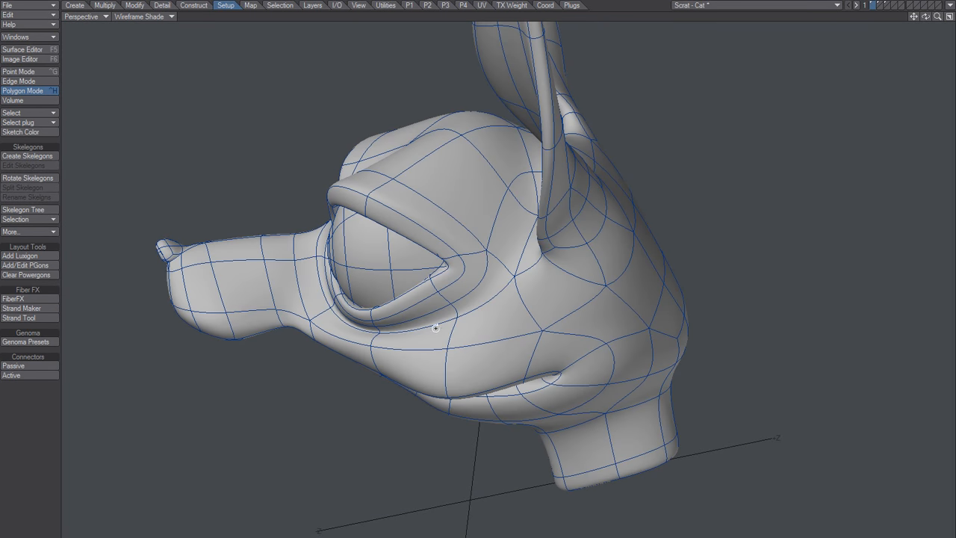
left_click_drag(437, 326, 490, 241, "alt")
left_click_drag(521, 333, 548, 425, "alt")
Select the polygons lining the inner ear openings of both ears on the open-mouth head
left_click_drag(527, 277, 542, 371, "ctrl+alt")
left_click(585, 325)
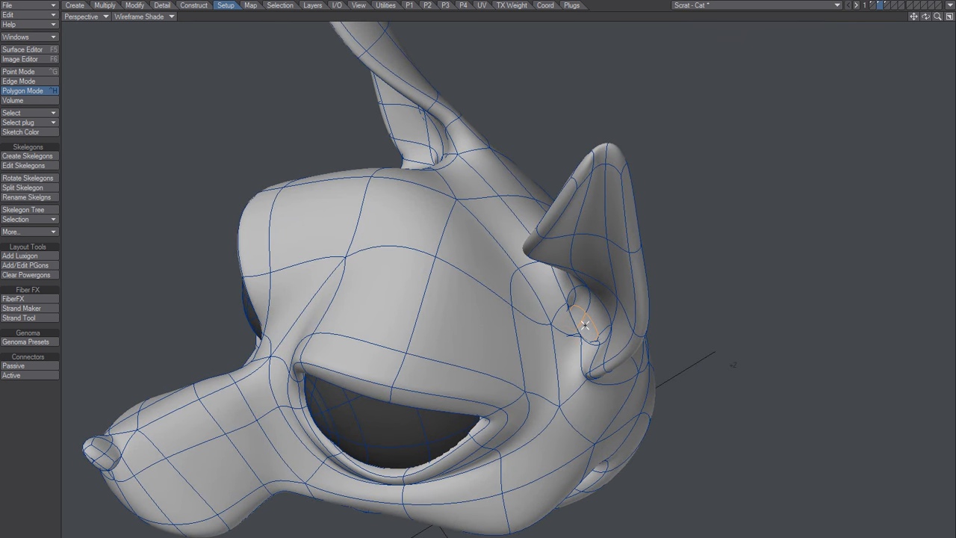
left_click_drag(381, 256, 493, 329, "alt")
left_click(449, 199)
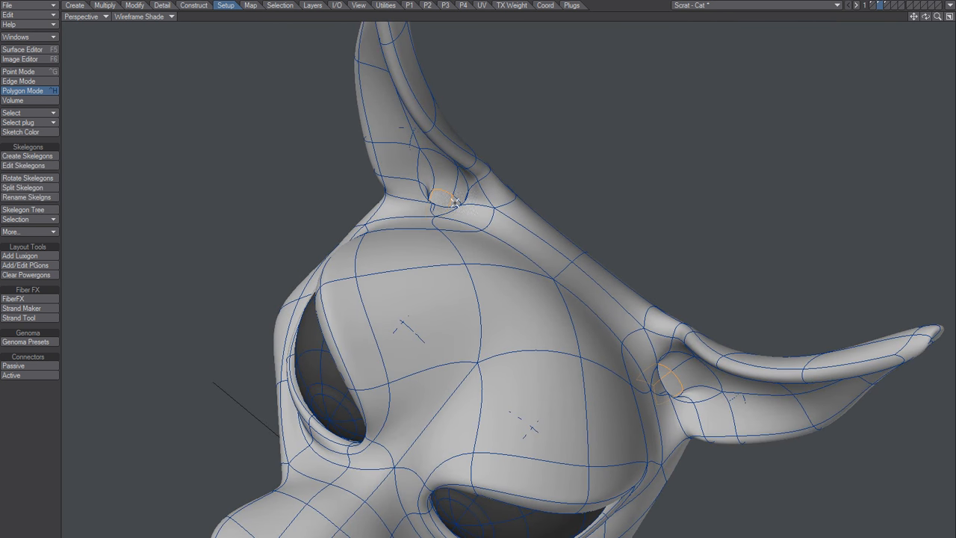
left_click_drag(448, 234, 449, 250)
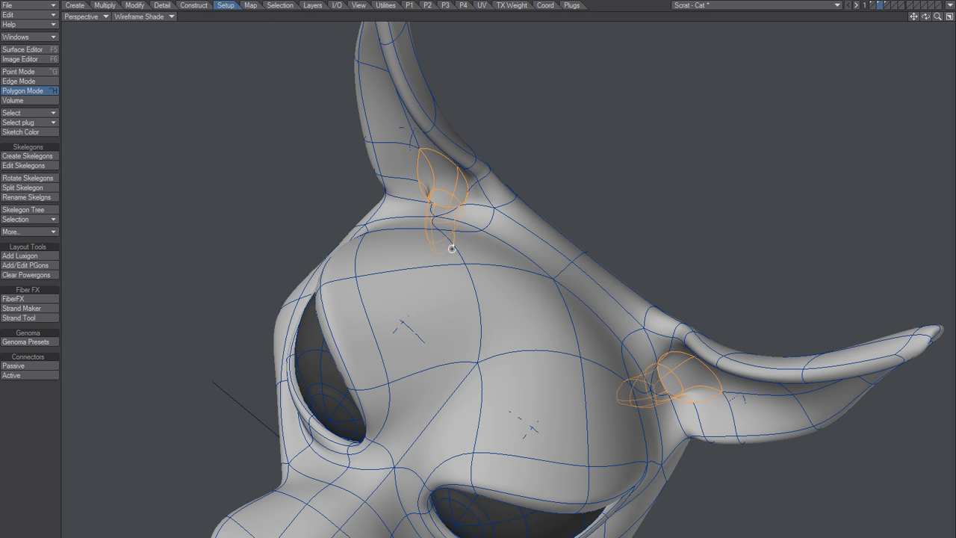
left_click(452, 250)
left_click_drag(542, 339, 459, 304, "alt")
Assign the Grey surface to the selected inner ear polygons and clear the selection
key("q")
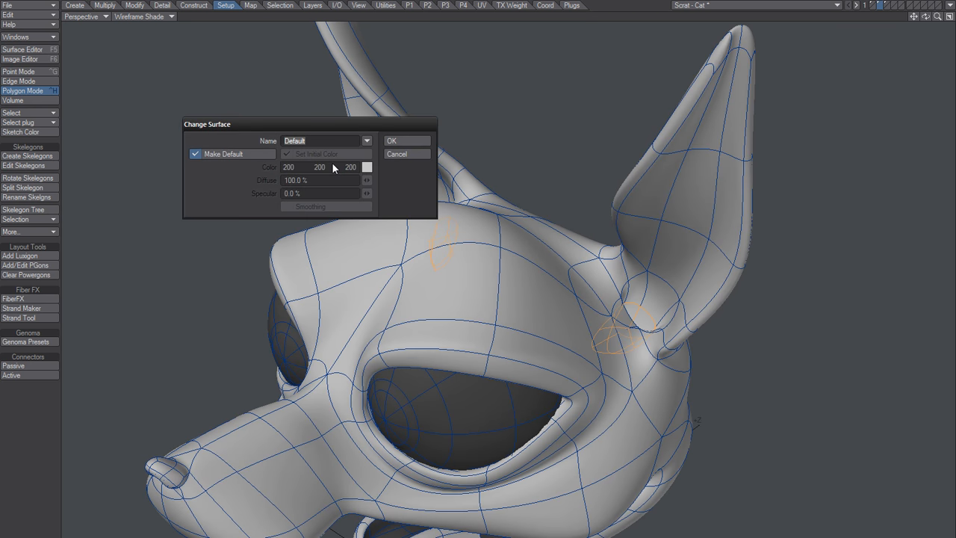
left_click(366, 140)
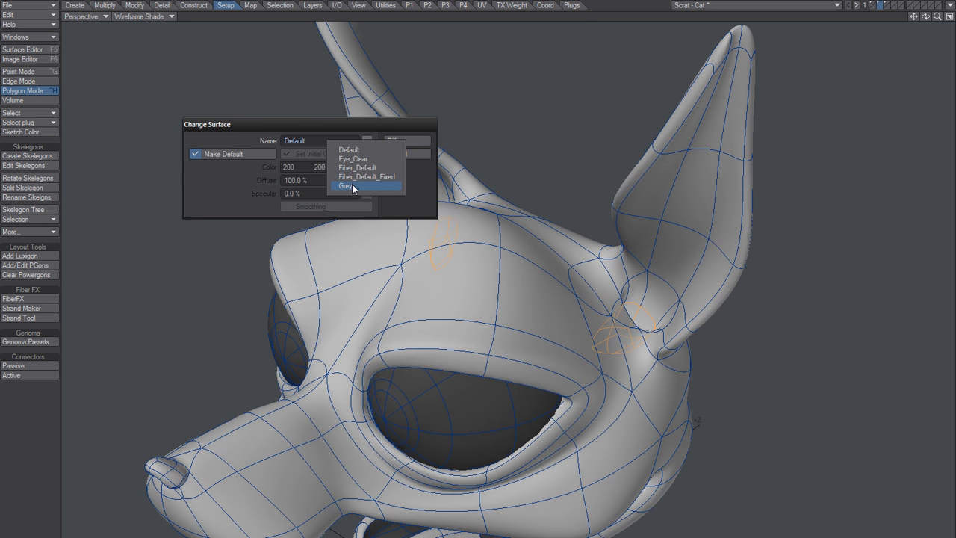
left_click(382, 185)
left_click(393, 141)
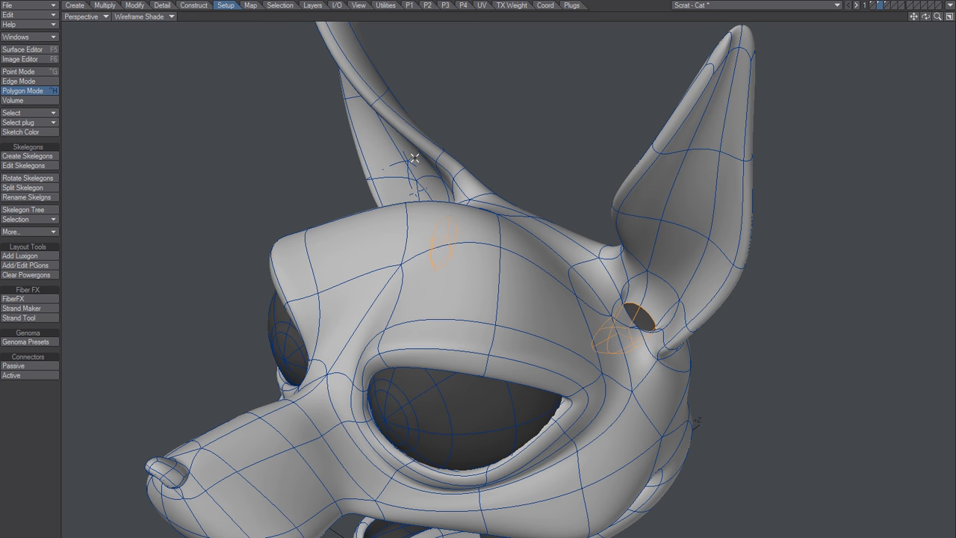
left_click_drag(468, 293, 544, 258, "alt")
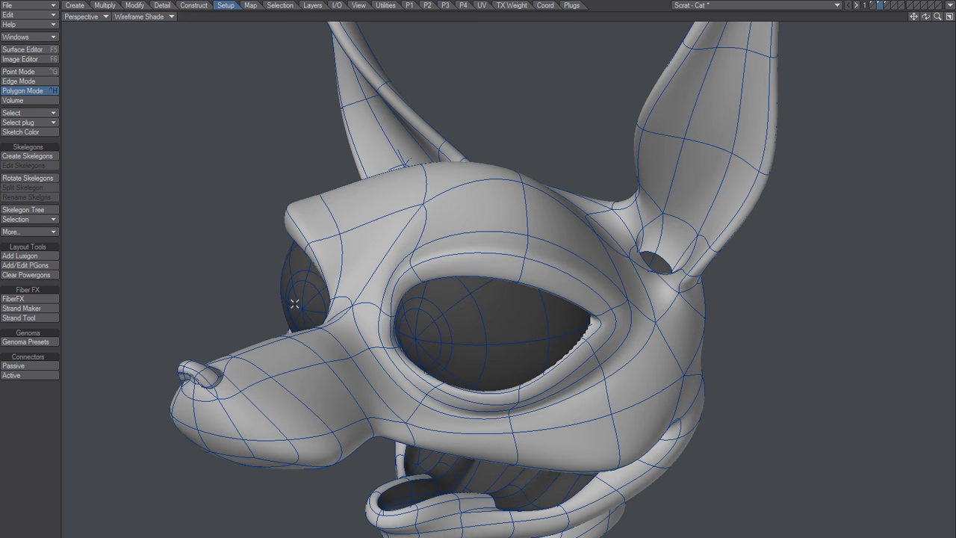
Select the connected eyeball geometry and hide it to expose the eye sockets
left_click_drag(294, 303, 313, 290)
mouse_move(460, 295)
left_mouse_down()
mouse_move(469, 326)
mouse_move(498, 337)
mouse_move(458, 331)
mouse_move(374, 354)
mouse_move(507, 316)
mouse_move(593, 316)
mouse_move(470, 321)
mouse_move(448, 310)
mouse_move(435, 282)
mouse_move(442, 292)
mouse_move(484, 276)
mouse_move(485, 309)
mouse_move(597, 306)
mouse_move(569, 293)
left_mouse_up()
key("bracketright")
key("minus")
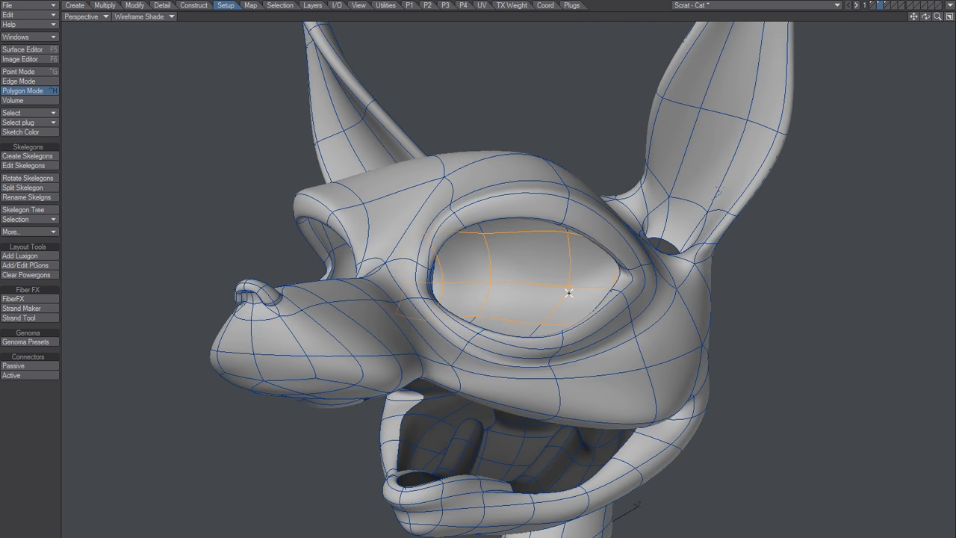
Expand the polygon selection to cover the interior of both eye sockets
key("shift+]")
key("shift+]")
key("shift+]")
key("shift+]")
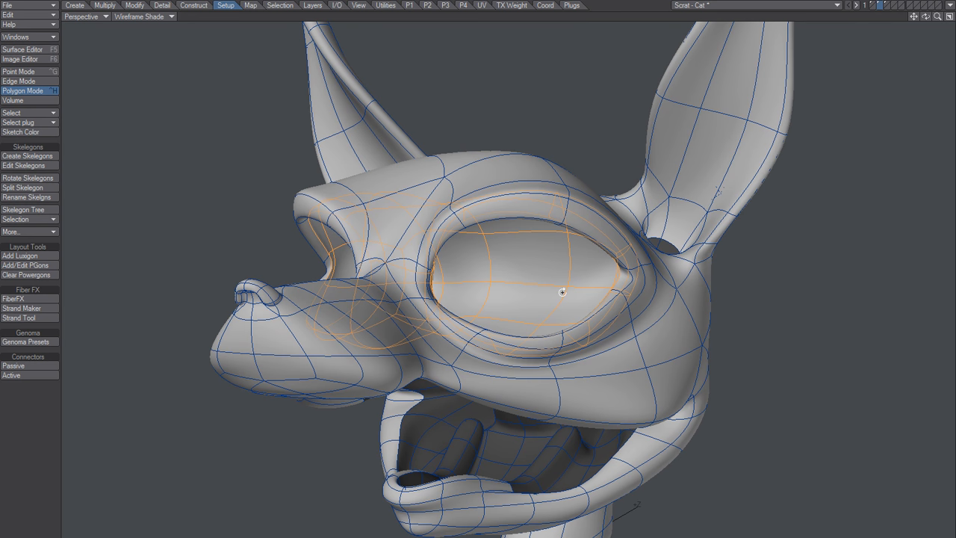
key("shift+]")
left_click_drag(555, 311, 404, 359, "alt")
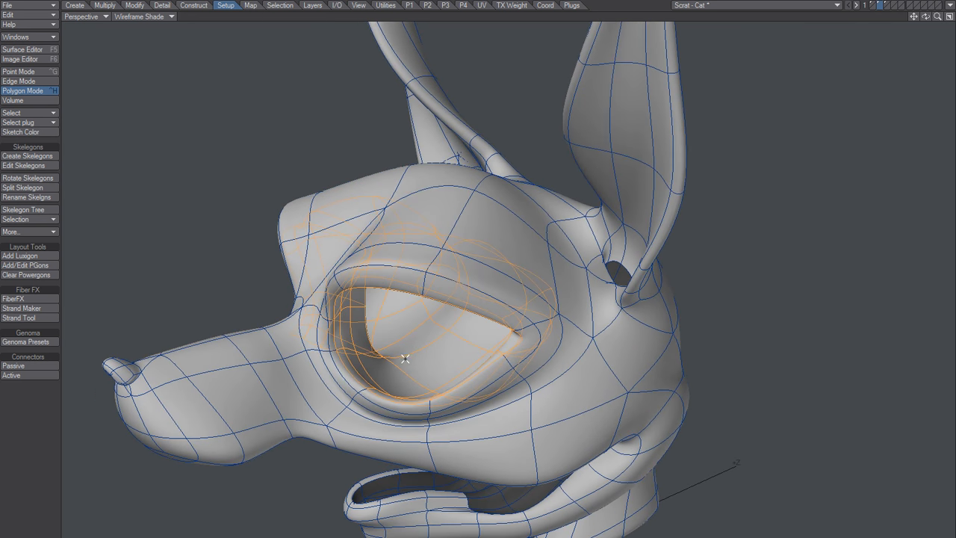
Assign the Grey surface to the selected eye socket polygons and clear the selection
key("q")
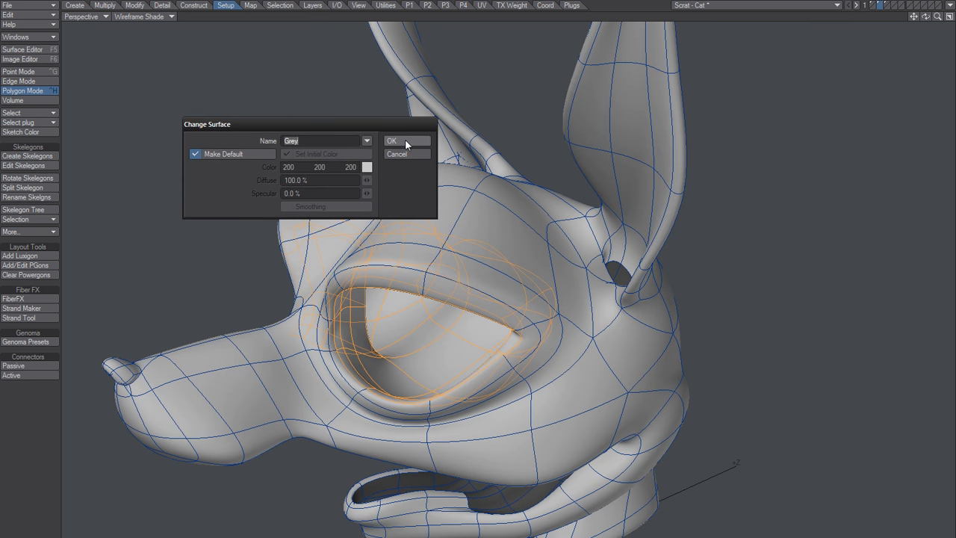
left_click(404, 142)
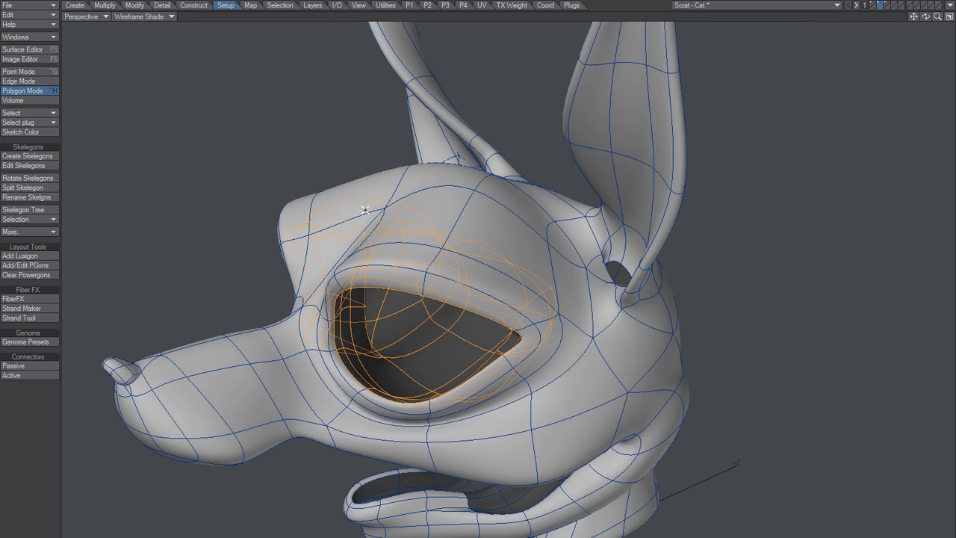
key("/")
Compare the head with the next layer, return to the second layer and open it in the FiberFX strand modeler
left_click_drag(449, 391, 412, 303, "alt")
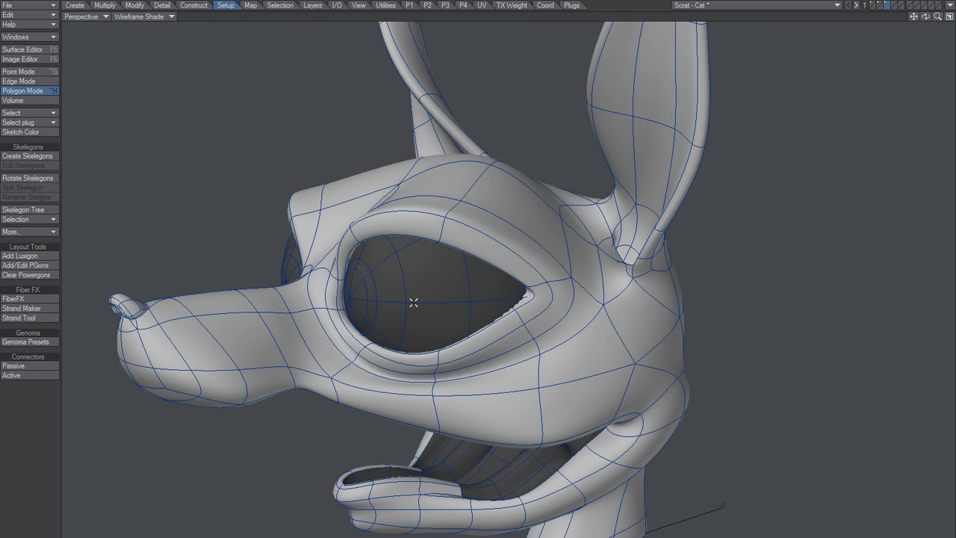
key("2")
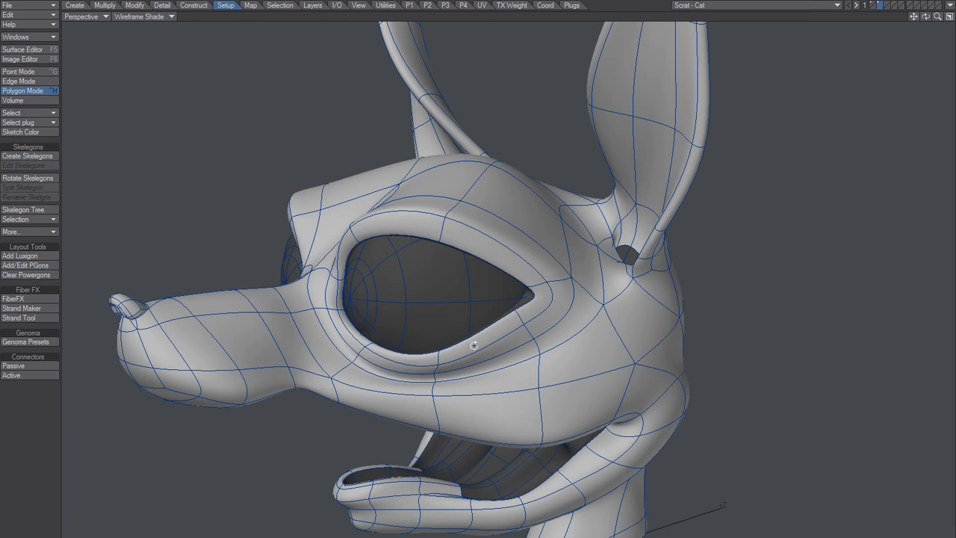
left_click_drag(473, 345, 461, 353, "alt")
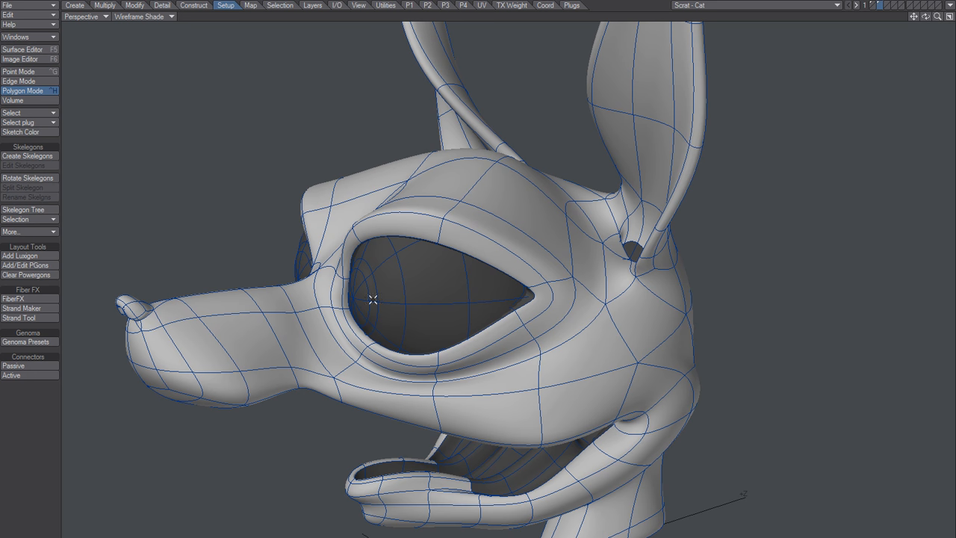
left_click(22, 299)
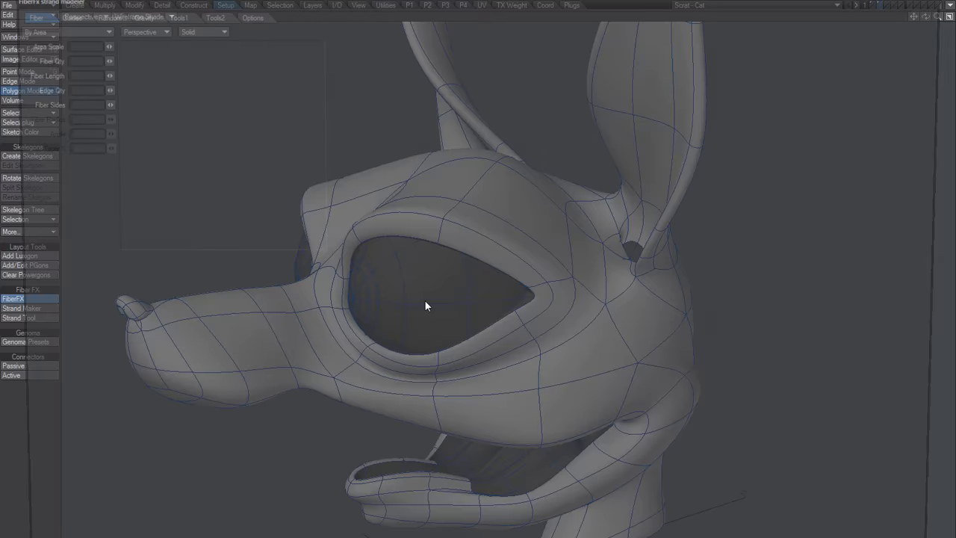
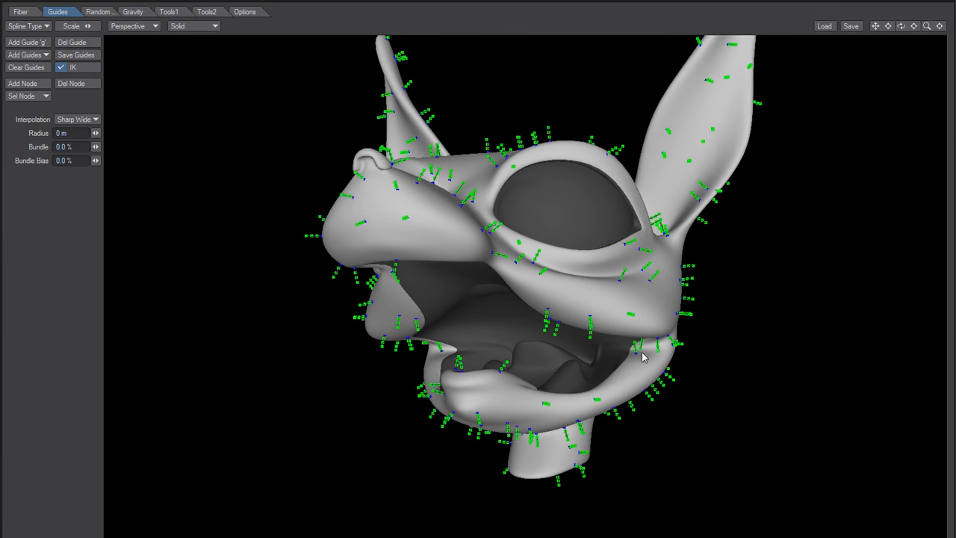
Set the fiber quantity to 15000 and the fiber length to 10 mm, and check the fur around the head
left_click_drag(529, 385, 565, 338, "alt")
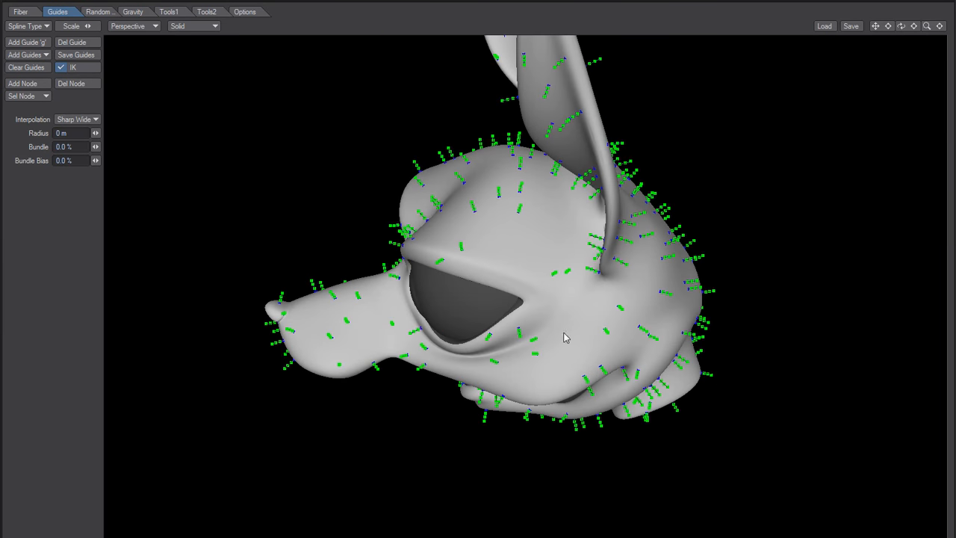
left_click(20, 12)
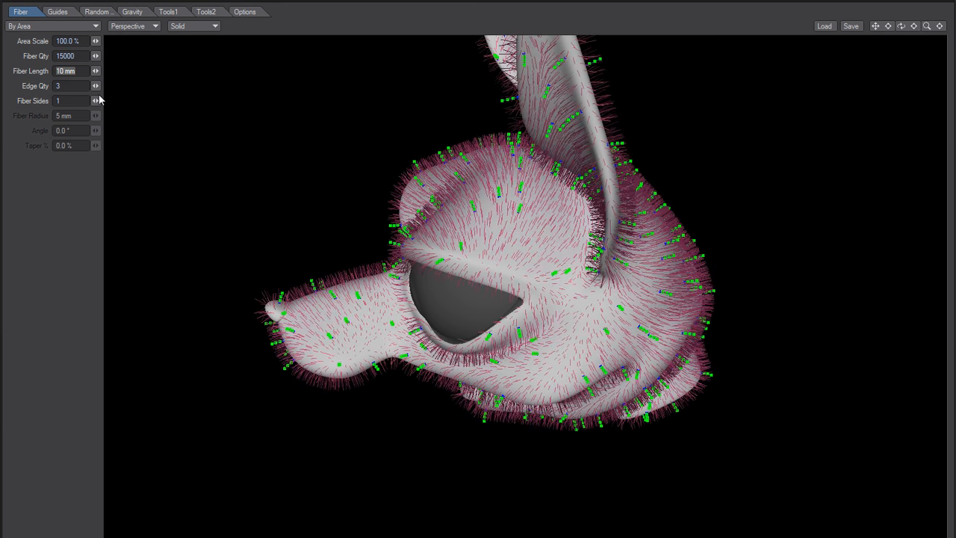
left_click_drag(463, 335, 520, 309, "alt")
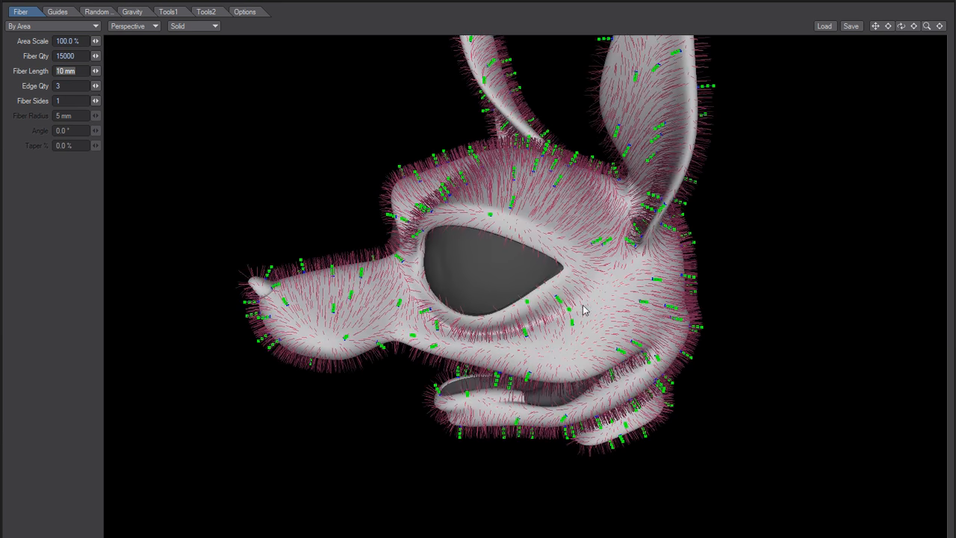
left_click_drag(584, 310, 523, 341, "alt")
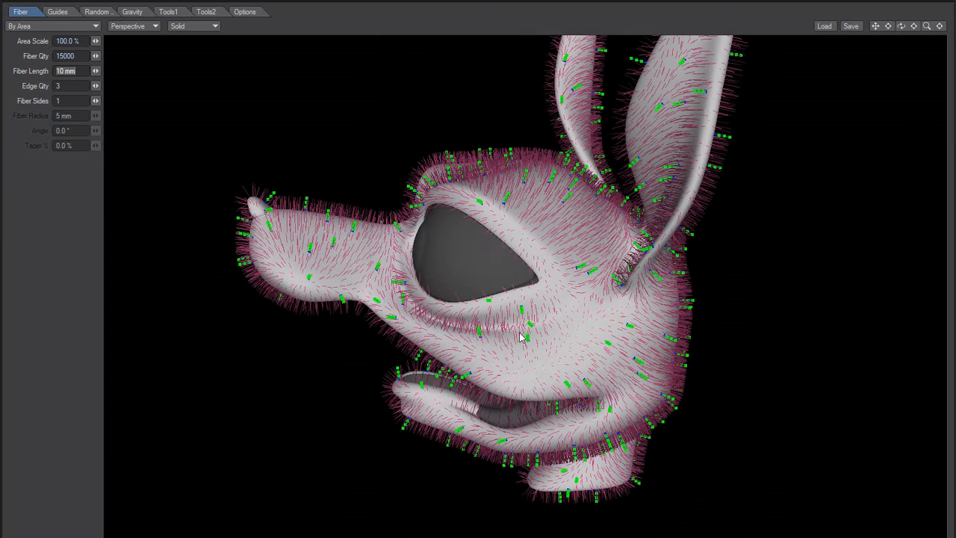
Clear all existing guides from the head while keeping the fibers
left_click(60, 11)
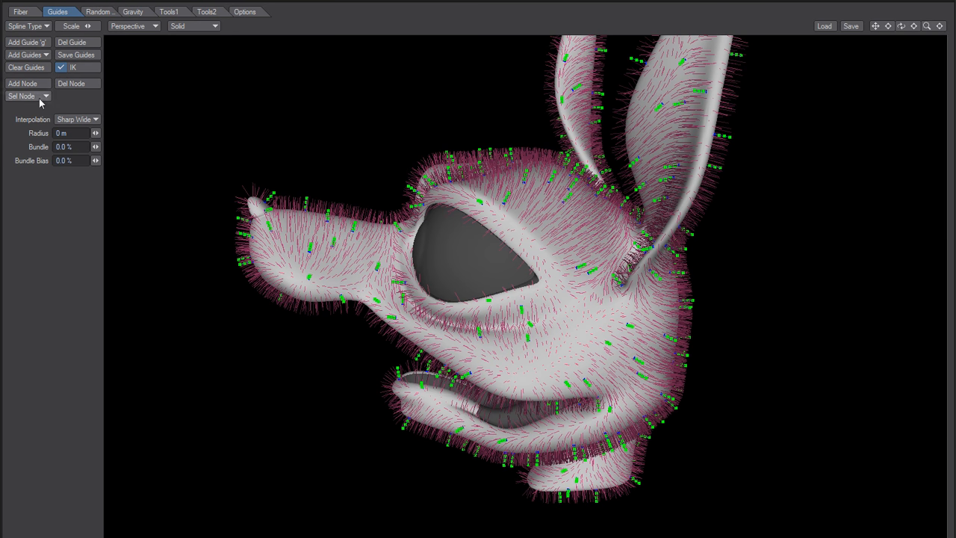
left_click(28, 70)
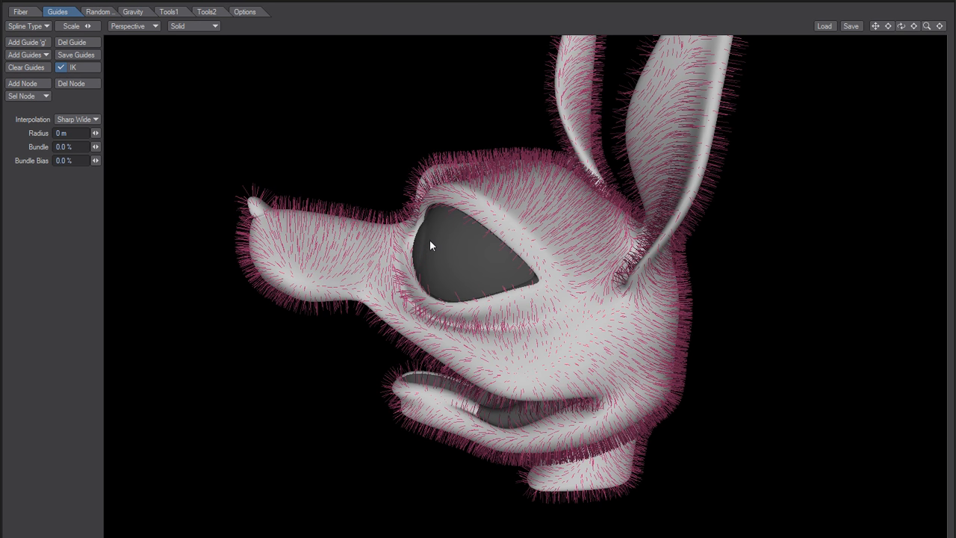
left_click_drag(430, 240, 370, 223, "alt")
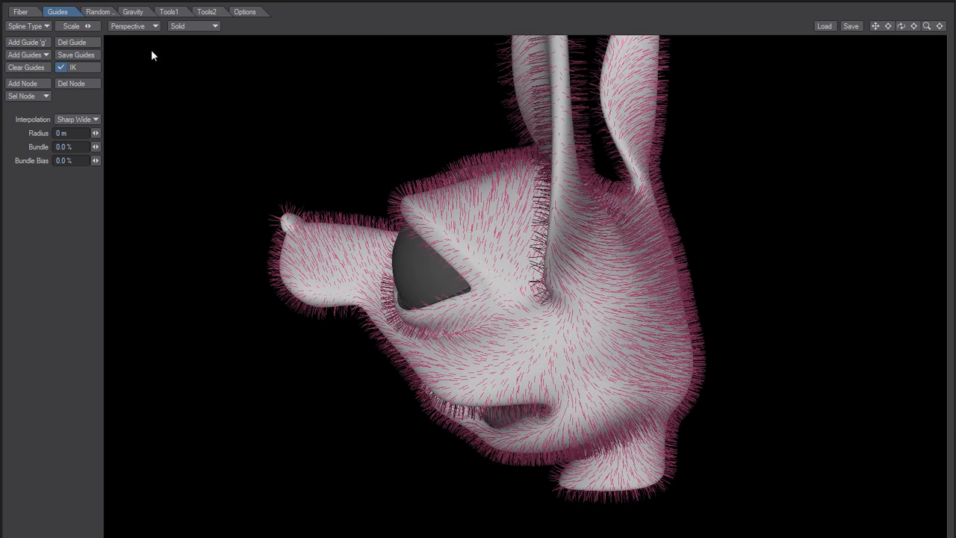
Shift the UV bias vertically to sweep the fibers along the head surface
left_click(170, 12)
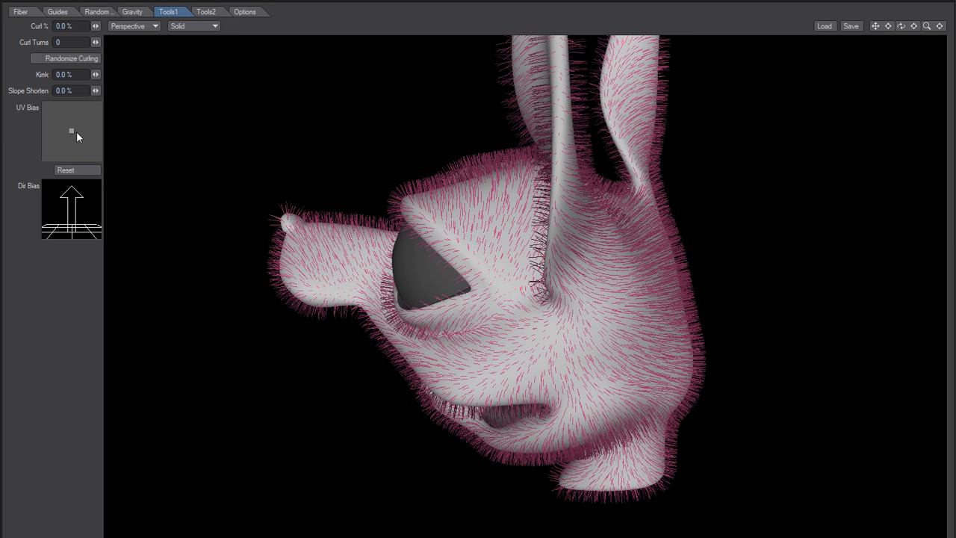
left_click_drag(73, 129, 74, 156)
left_click_drag(584, 384, 392, 173)
Add a single guide on the side of the cheek below the ear
left_click(58, 12)
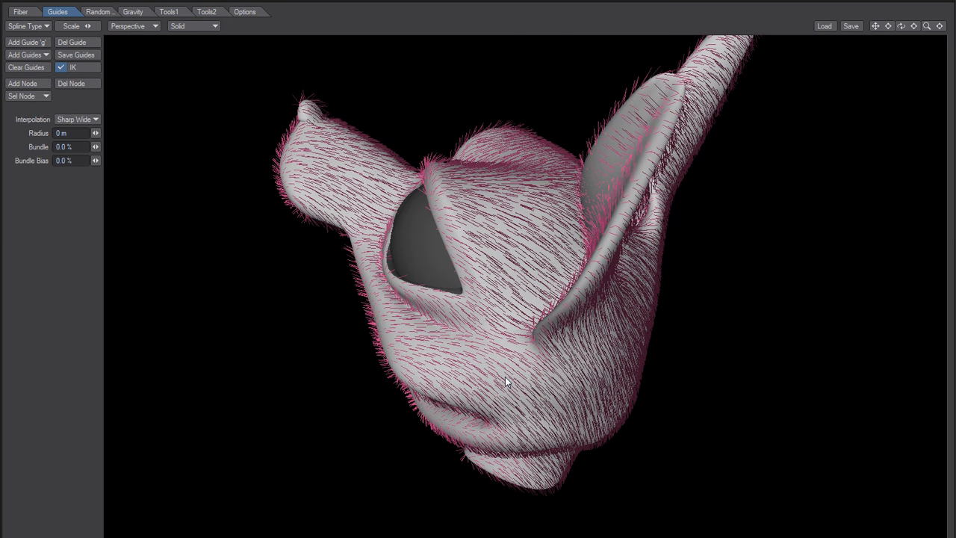
left_click_drag(505, 377, 508, 359)
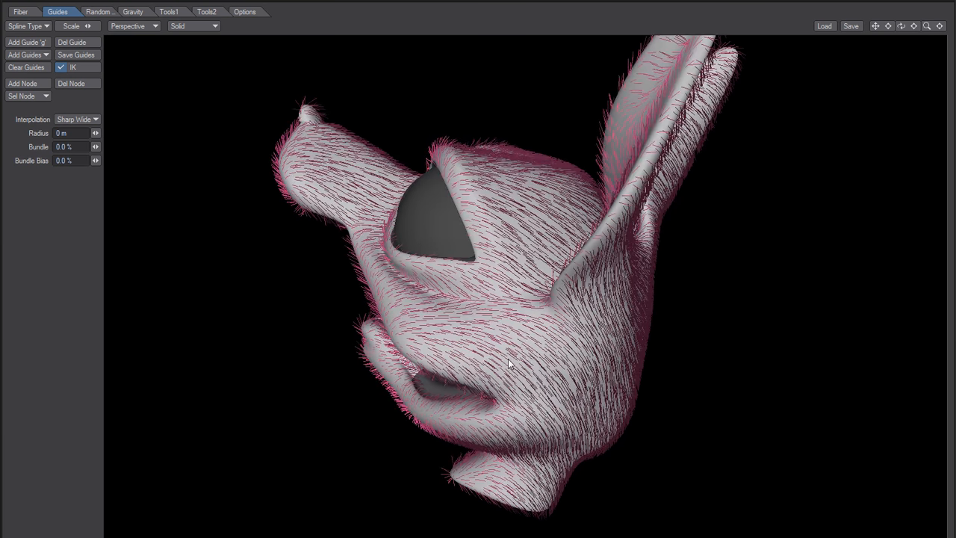
key("g")
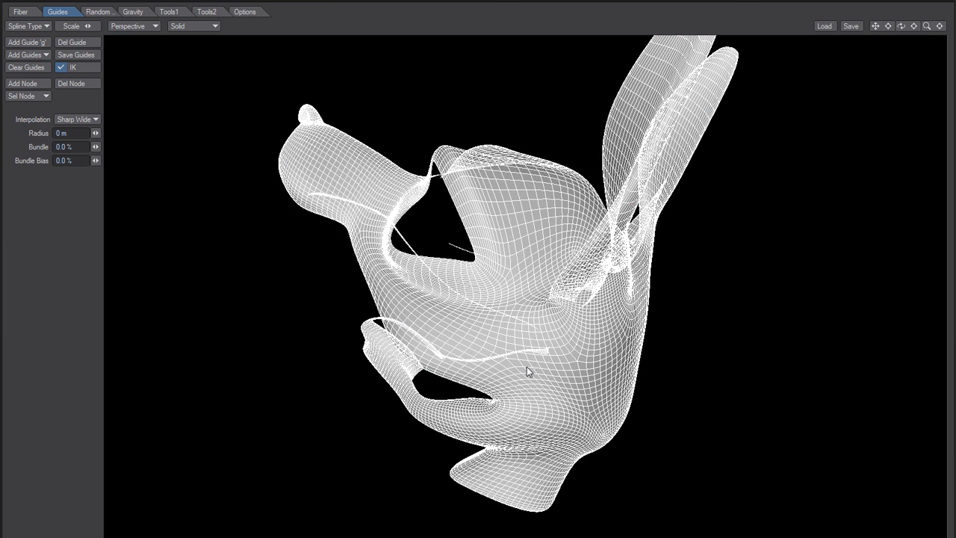
left_click(526, 367)
left_click_drag(525, 401, 605, 388)
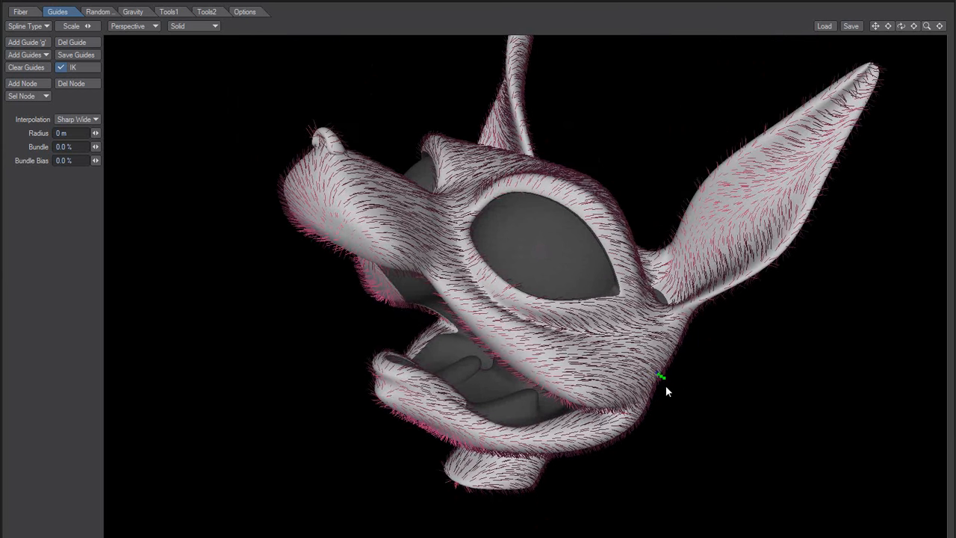
Comb the tip of the cheek guide to redirect the fur, checking the flow around the face and back of the head
left_click_drag(673, 400, 591, 307, "alt")
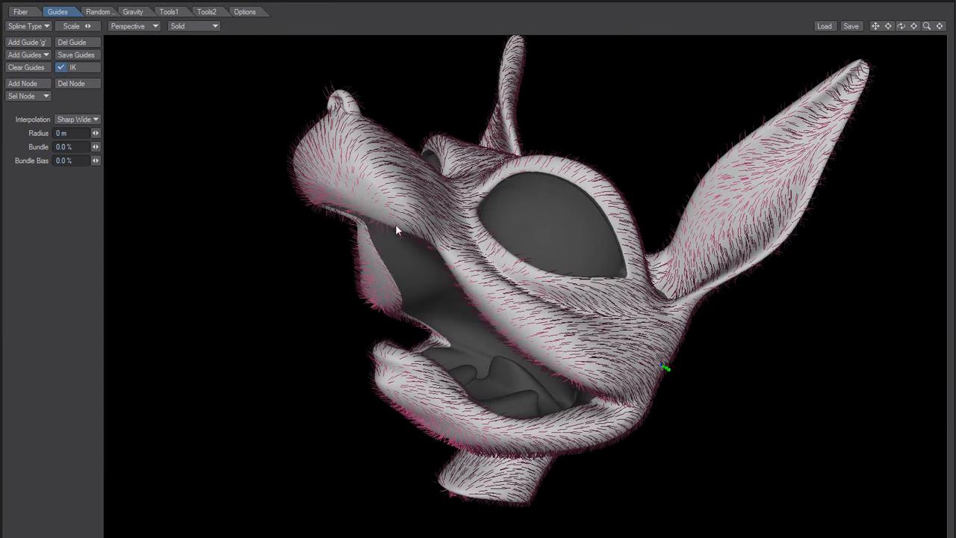
left_click_drag(395, 224, 441, 432, "alt")
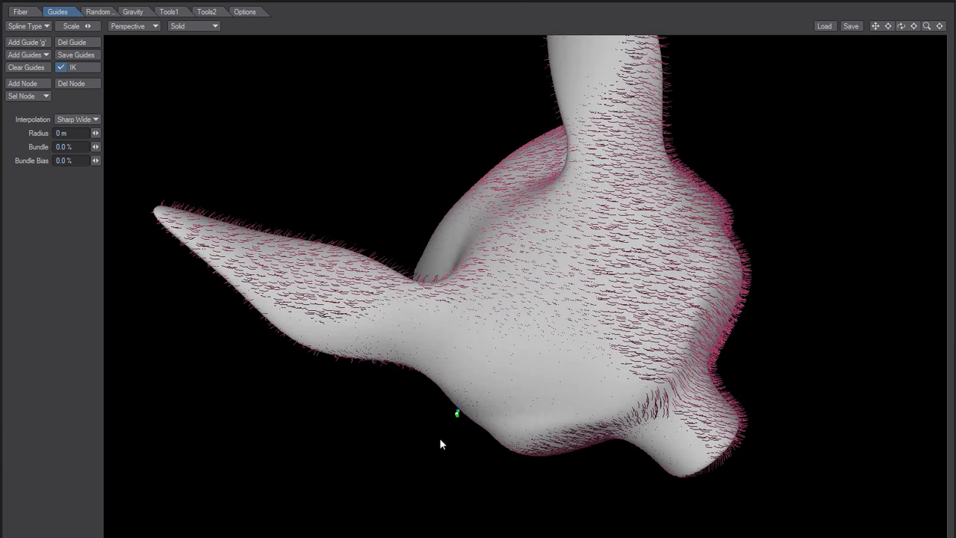
left_click_drag(437, 443, 573, 407)
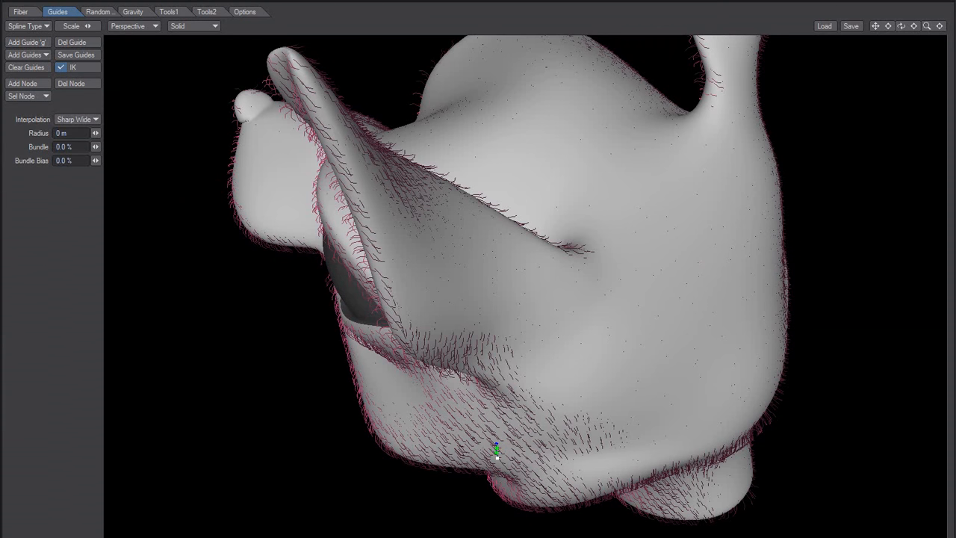
left_click_drag(491, 513, 346, 405, "alt")
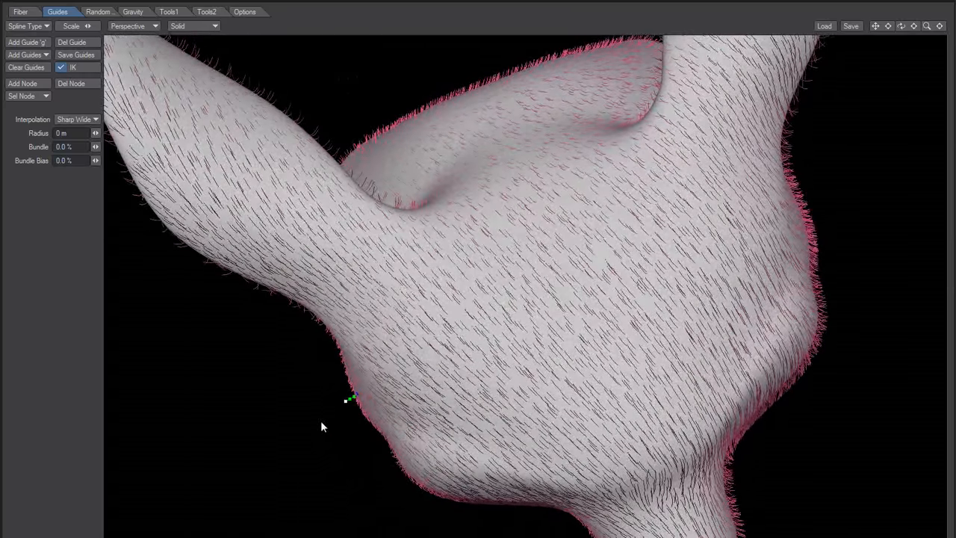
left_click_drag(297, 440, 438, 422, "alt")
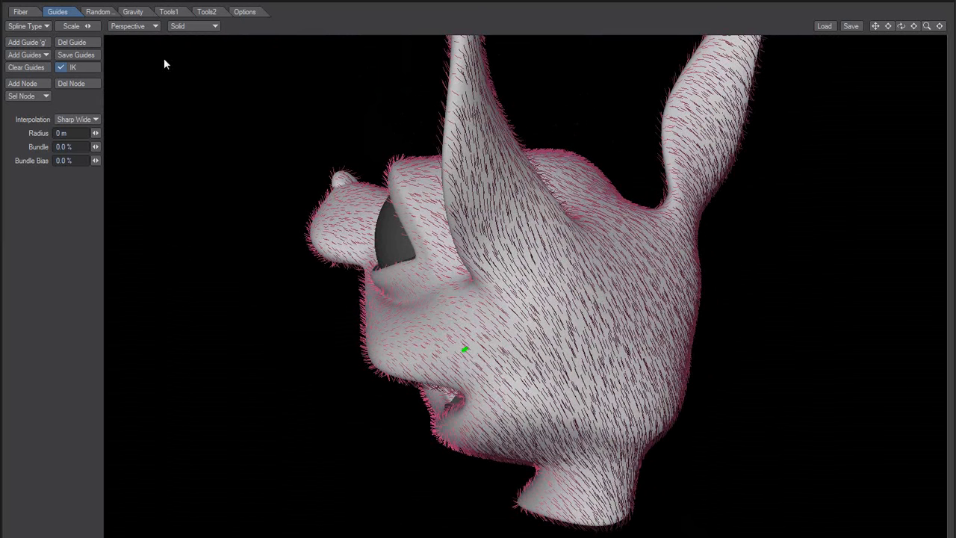
left_click_drag(483, 386, 487, 224, "alt")
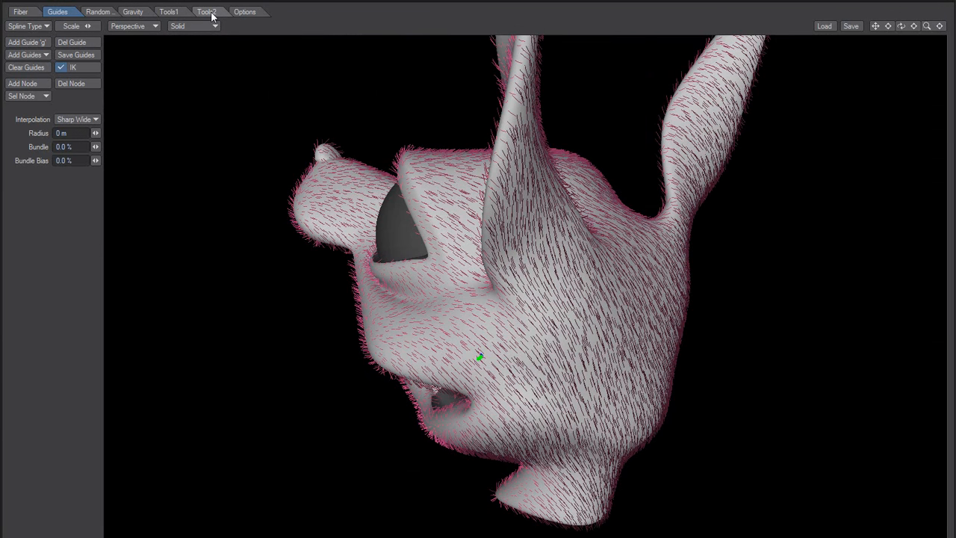
left_click_drag(500, 307, 450, 285, "alt")
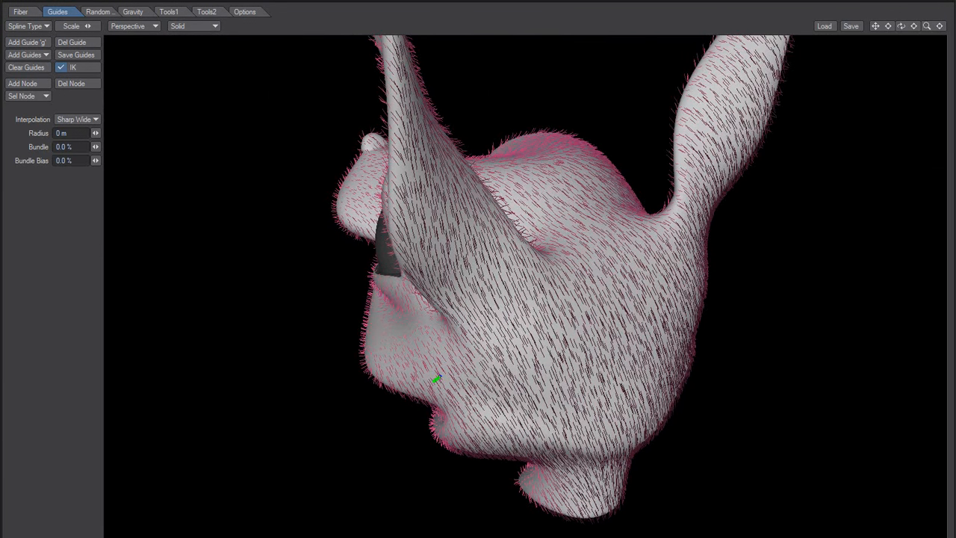
Set the guide axis mirroring to the X axis
left_click(215, 13)
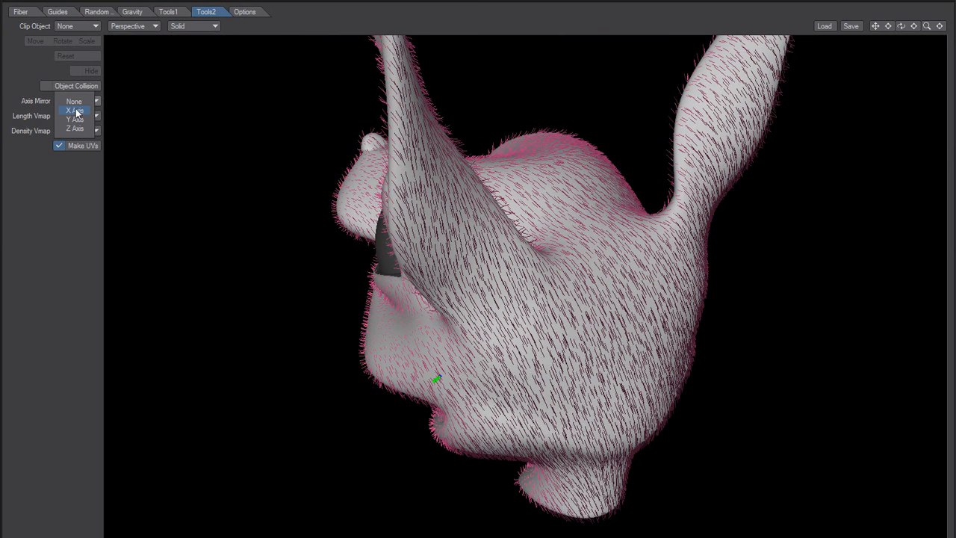
left_click(75, 111)
left_click_drag(473, 259, 398, 332, "alt")
left_click_drag(581, 337, 409, 422, "alt")
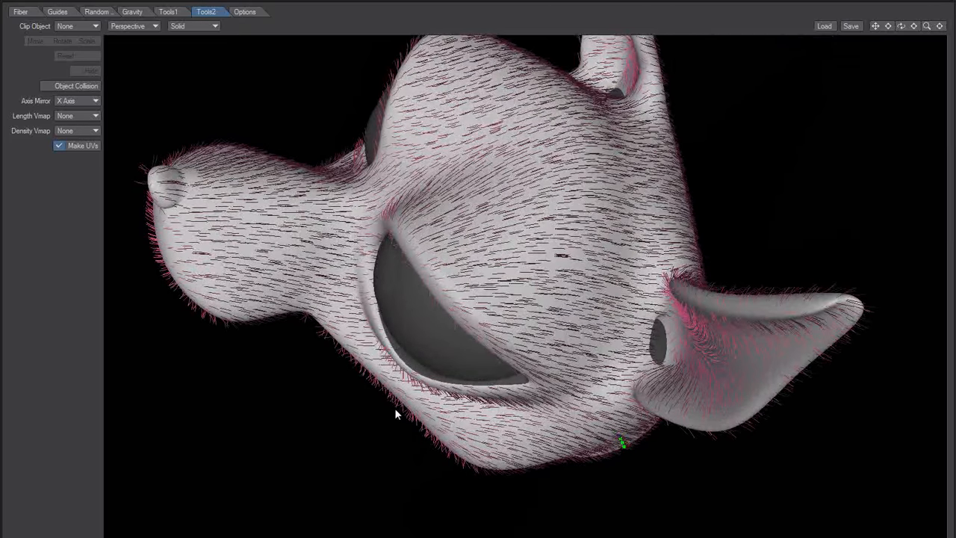
Add guides on the front cheek below the eye and between the eye and ear base, and comb their tips
left_click(395, 410)
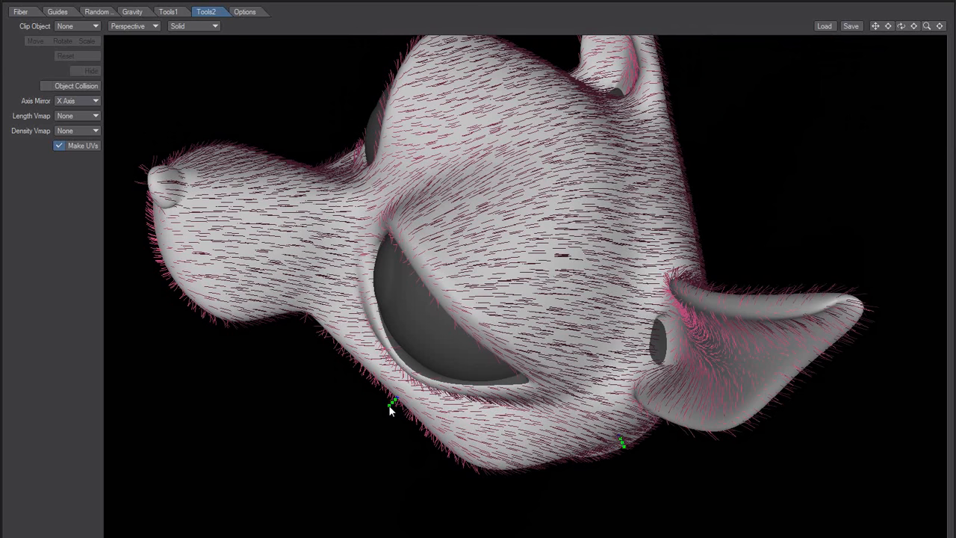
left_click_drag(399, 482, 392, 483)
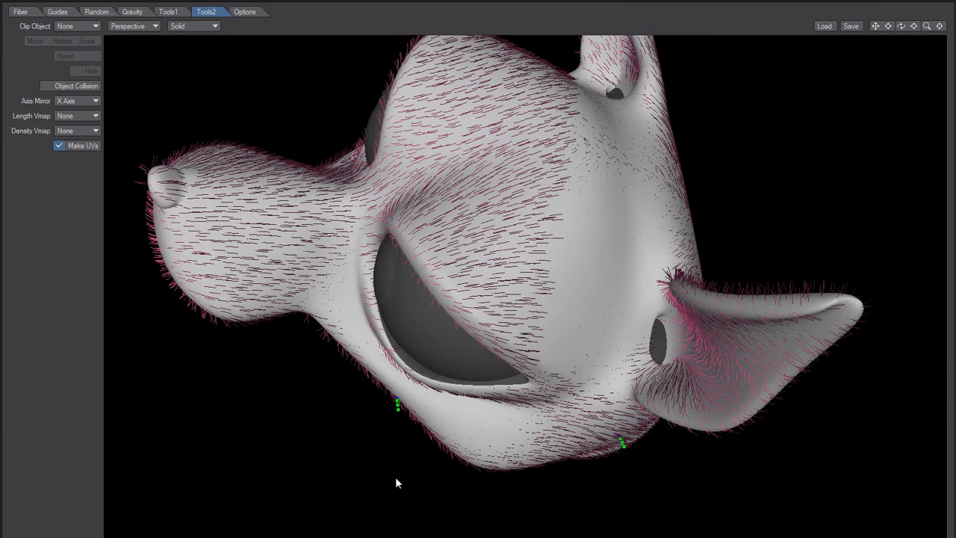
left_click_drag(513, 417, 750, 119, "alt")
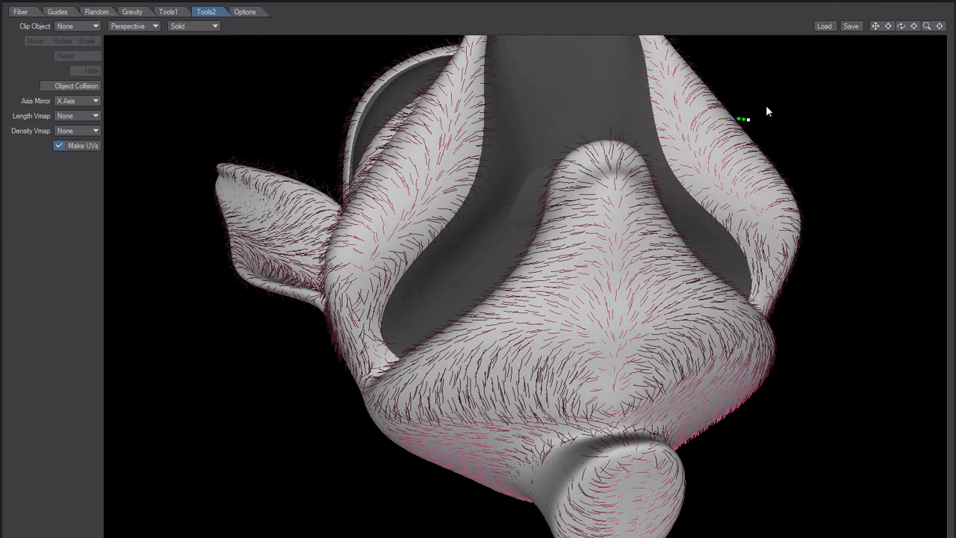
left_click_drag(766, 123, 556, 275, "alt")
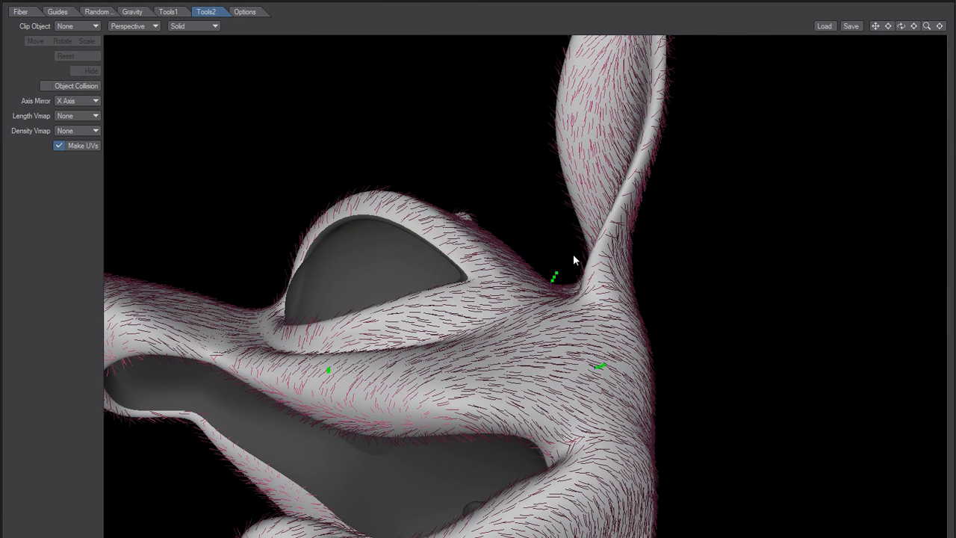
left_click_drag(590, 263, 617, 320, "alt")
left_click_drag(582, 313, 376, 303, "alt")
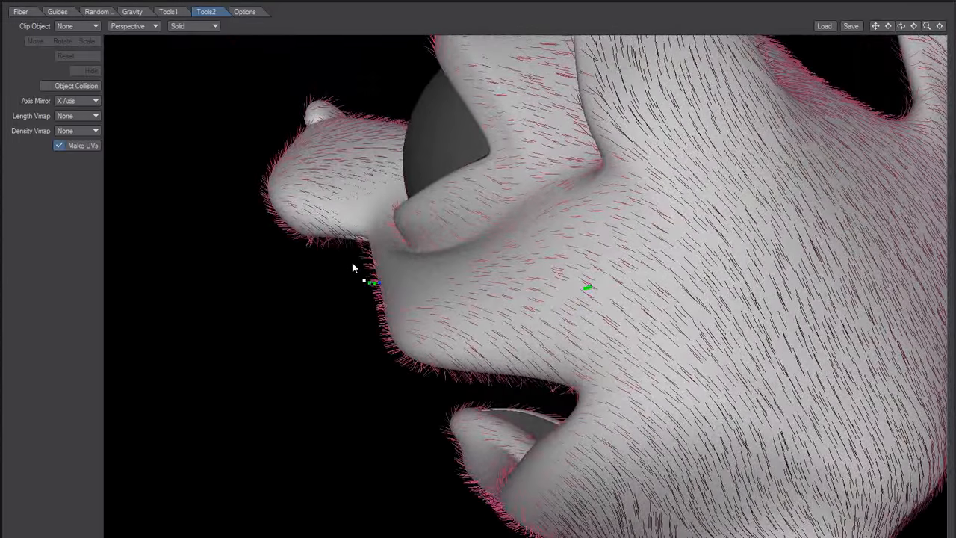
Add guides below the outer corner of the eye and on the edge of the upper lip, and adjust their direction
left_click_drag(427, 327, 535, 372, "alt")
left_click(536, 337)
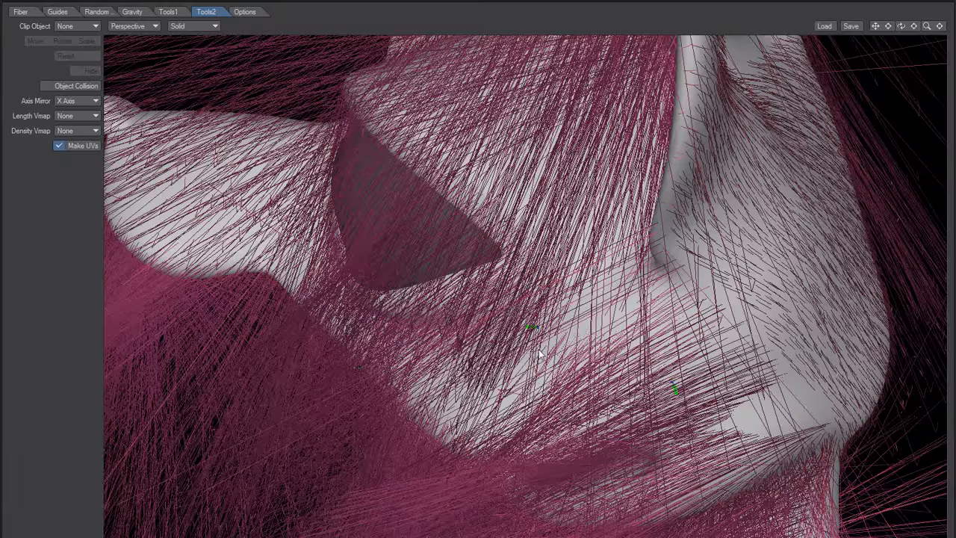
mouse_move(545, 351)
left_mouse_down("alt")
mouse_move(517, 301)
mouse_move(615, 309)
mouse_move(661, 270)
mouse_move(713, 258)
mouse_move(618, 313)
mouse_move(442, 453)
mouse_move(498, 396)
mouse_move(523, 419)
mouse_move(602, 437)
mouse_move(555, 397)
mouse_move(440, 352)
mouse_move(550, 288)
mouse_move(549, 228)
mouse_move(463, 218)
mouse_move(449, 198)
mouse_move(445, 214)
left_mouse_up("alt")
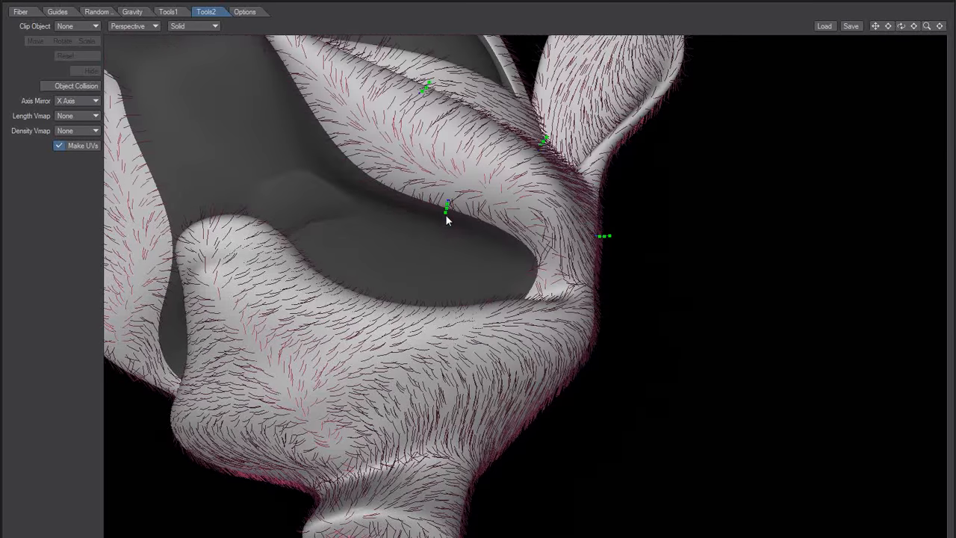
Add a guide on the upper lip edge near the corner of the mouth and adjust its direction
left_click(534, 237)
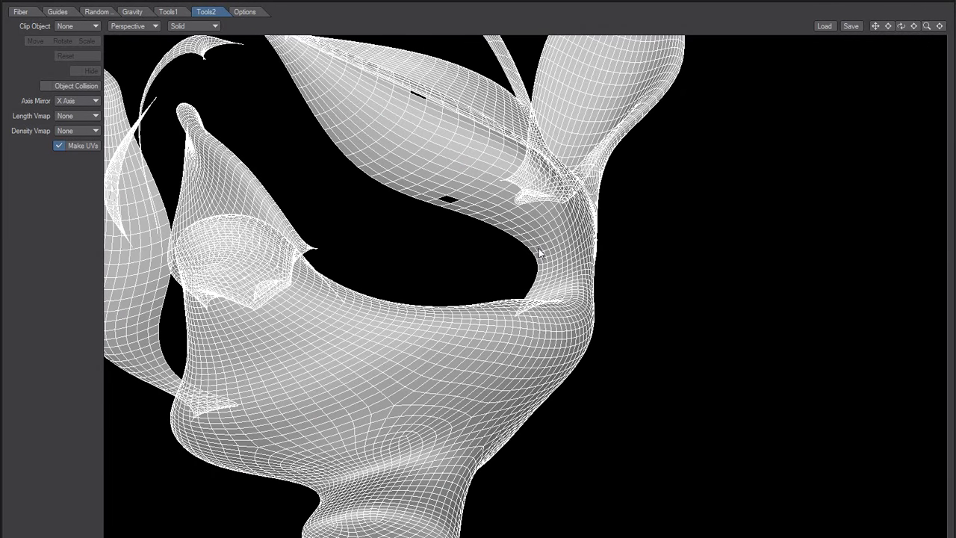
left_click(539, 251)
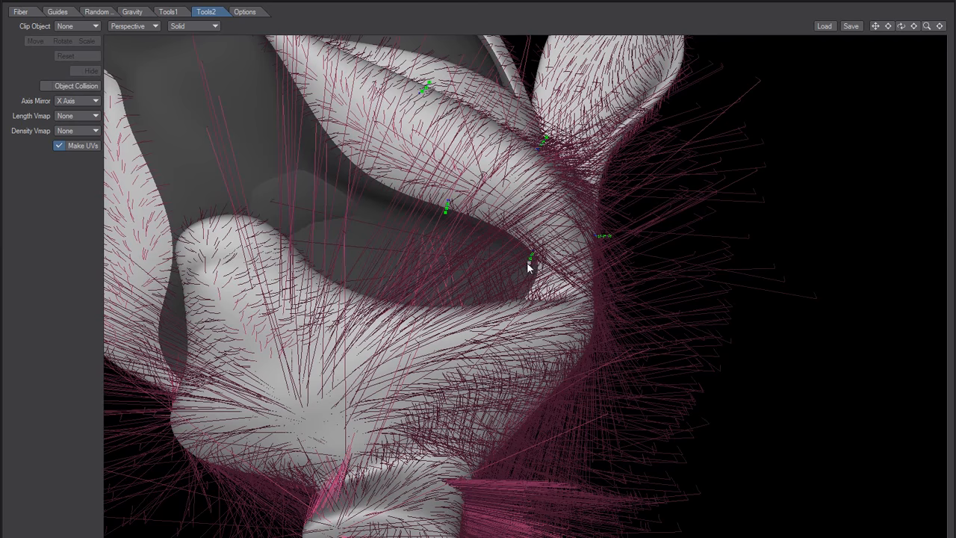
left_click_drag(545, 237, 465, 294, "alt")
Add a guide on the cheek just above the upper lip and comb its tip to follow the fur flow
key("space")
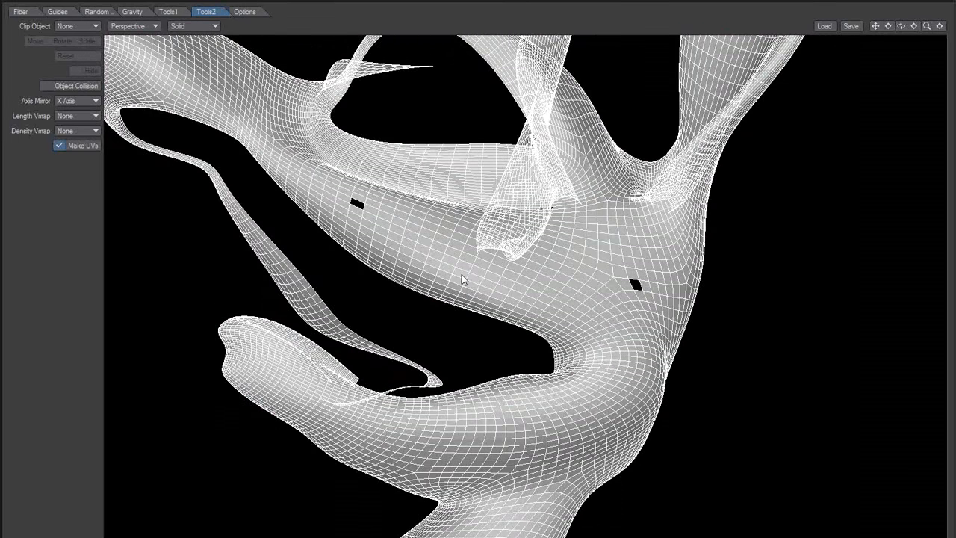
left_click(461, 275)
left_click_drag(512, 297, 252, 416, "alt")
left_click(370, 357)
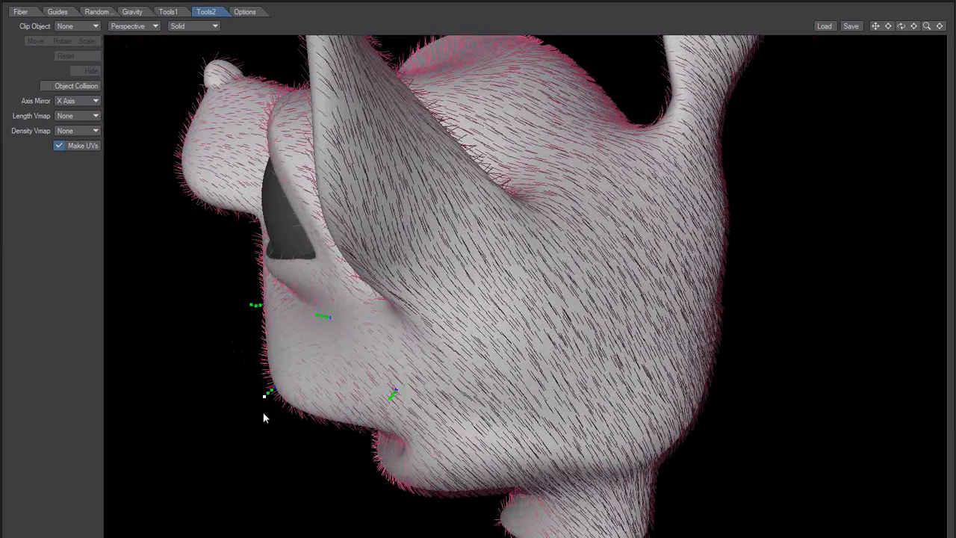
left_click_drag(267, 418, 462, 278, "alt")
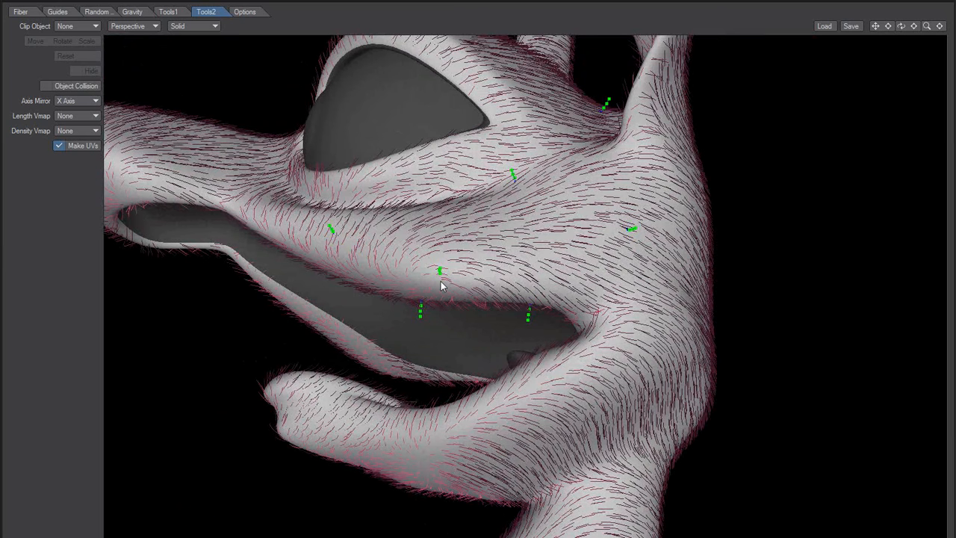
left_click_drag(452, 299, 322, 327, "alt")
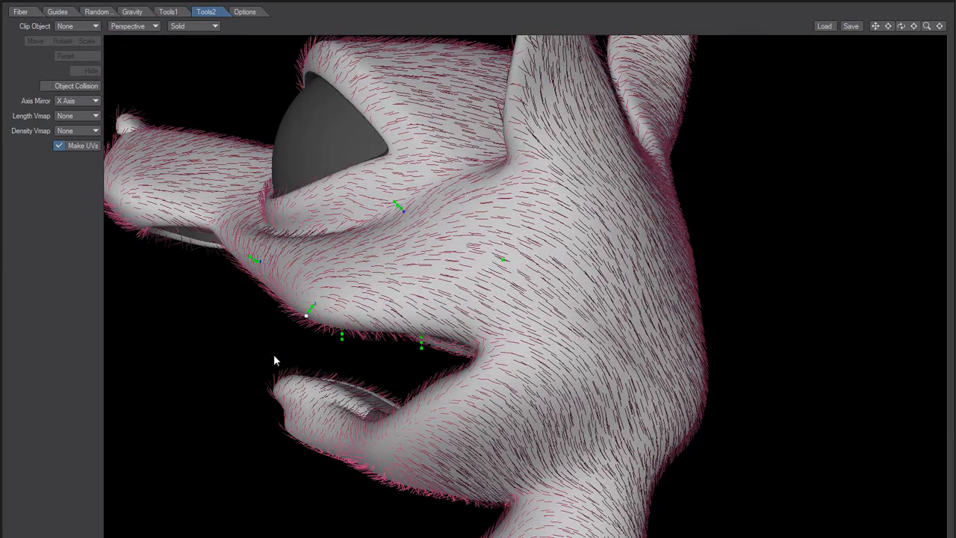
left_click_drag(273, 354, 276, 346)
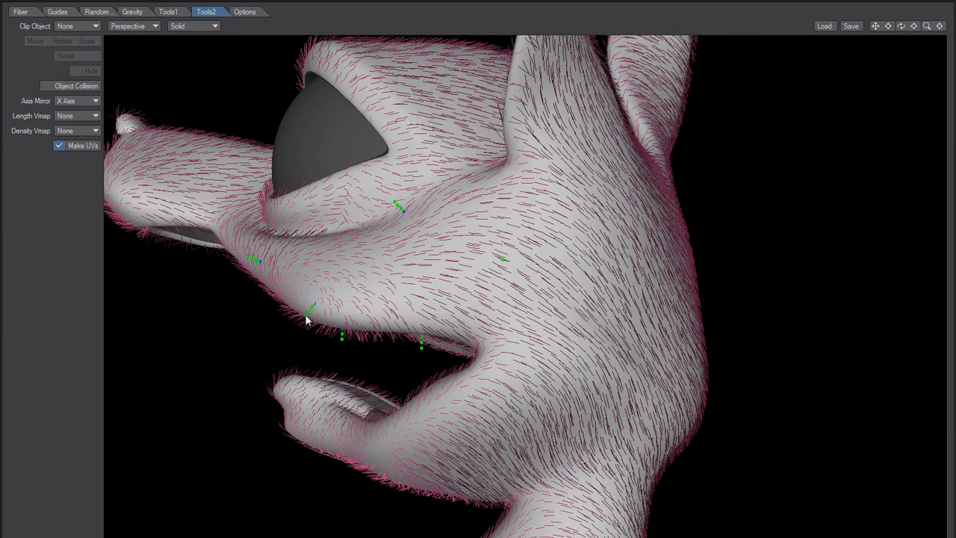
Add a guide in the middle of the cheek between the eye and upper lip and comb it along the fur flow
left_click_drag(403, 319, 519, 422, "alt")
left_click(473, 364)
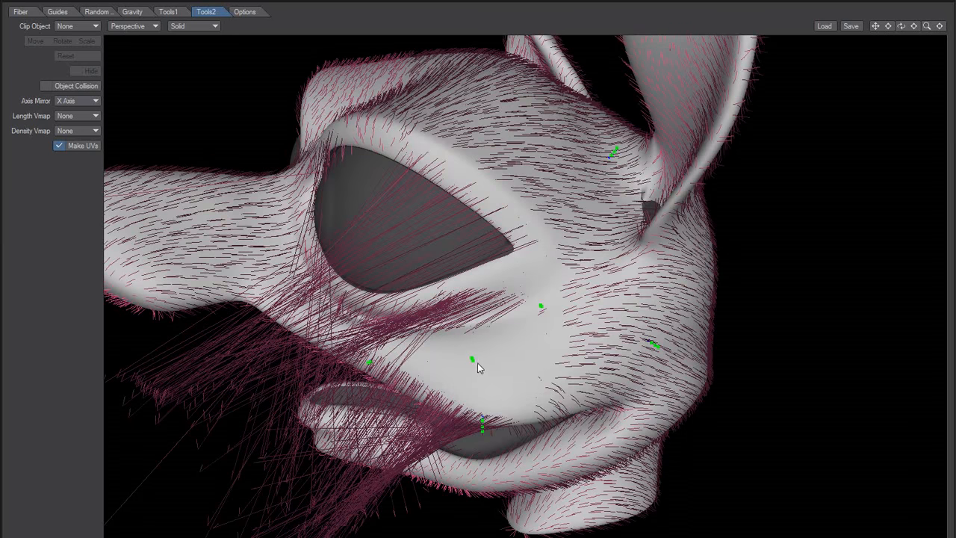
mouse_move(477, 363)
left_mouse_down("alt")
mouse_move(543, 336)
mouse_move(556, 297)
mouse_move(523, 227)
mouse_move(548, 237)
mouse_move(560, 196)
mouse_move(557, 208)
left_mouse_up("alt")
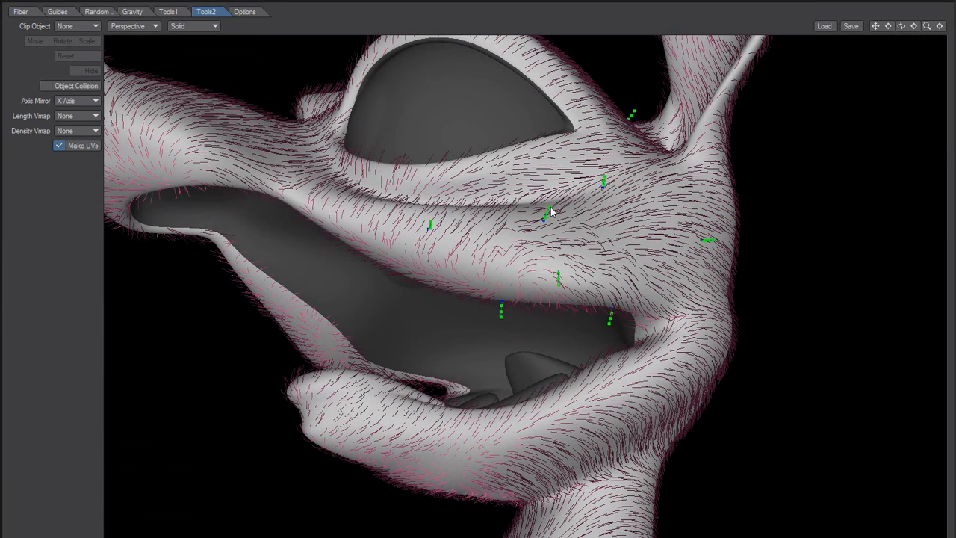
left_click_drag(579, 289, 638, 179, "alt")
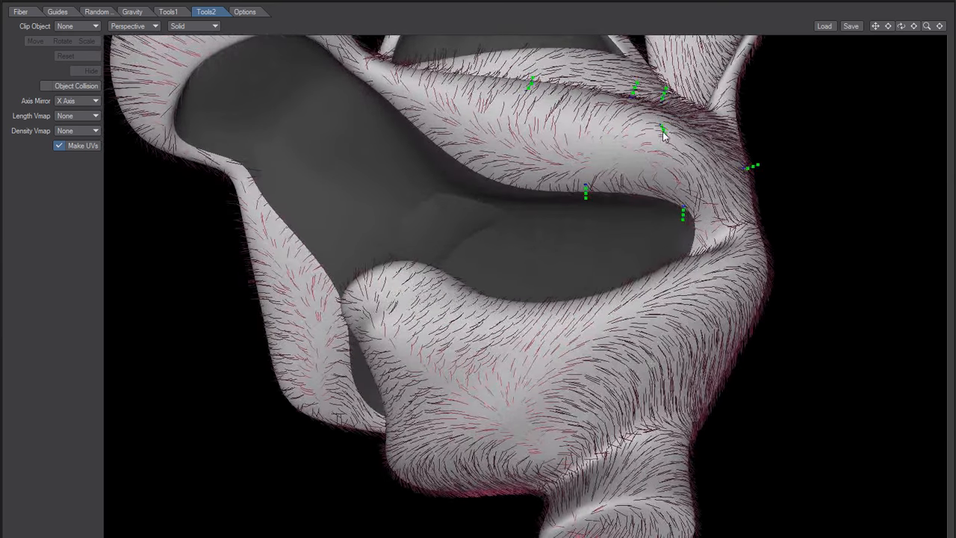
left_click_drag(686, 116, 535, 144)
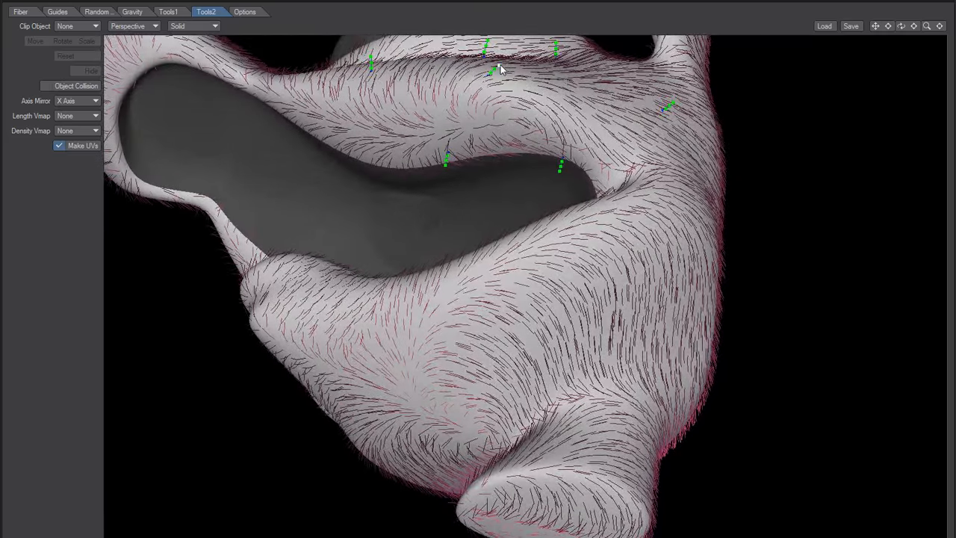
Add two guides just above the upper lip edge, one mid-lip and one farther forward, and comb their tips downward
left_click_drag(547, 134, 480, 180, "alt")
key("shift")
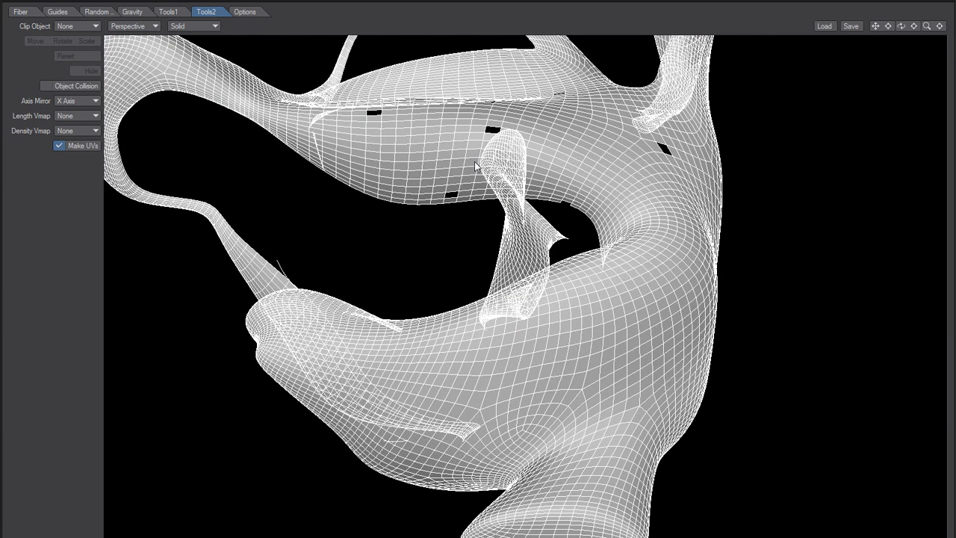
left_click(475, 163, "shift")
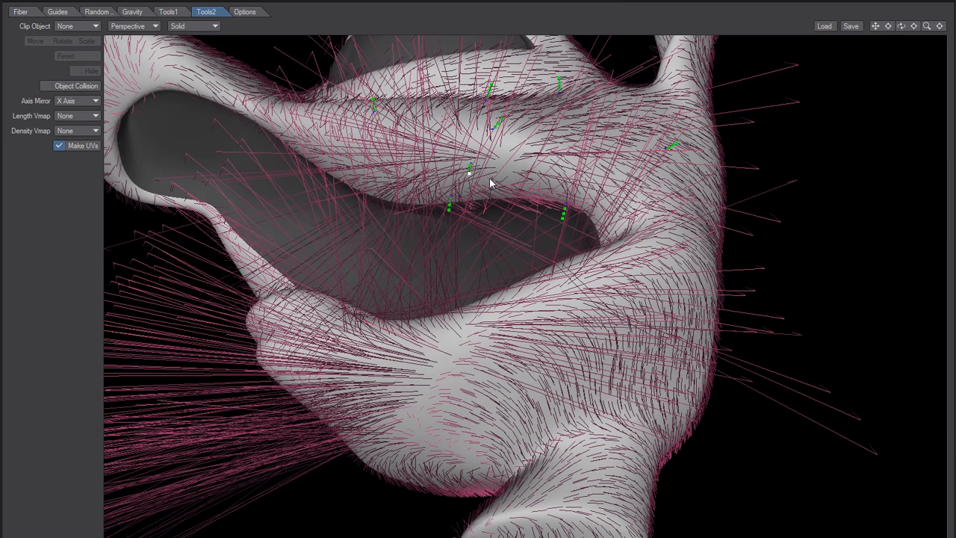
left_click_drag(489, 183, 477, 341)
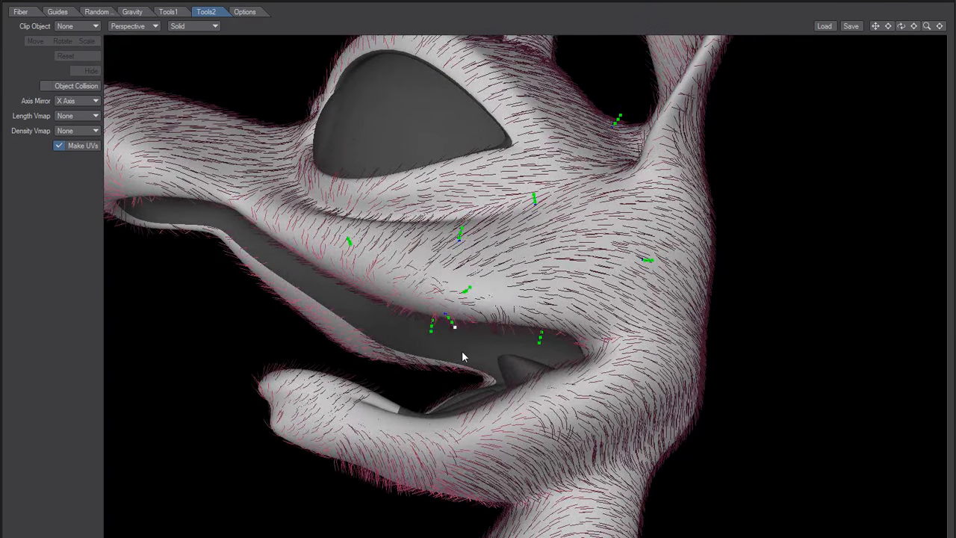
left_click_drag(464, 342, 569, 290, "alt")
left_click(538, 286)
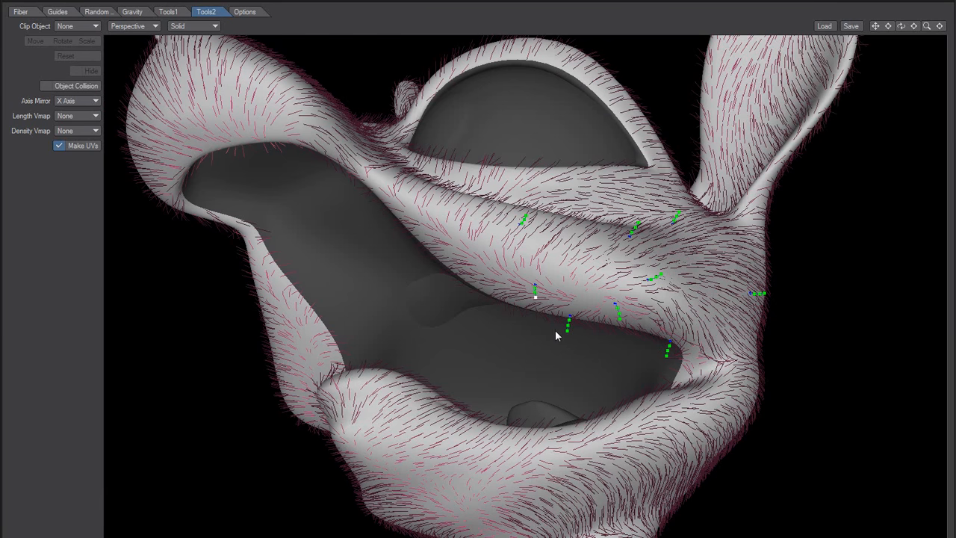
left_click_drag(555, 330, 489, 364)
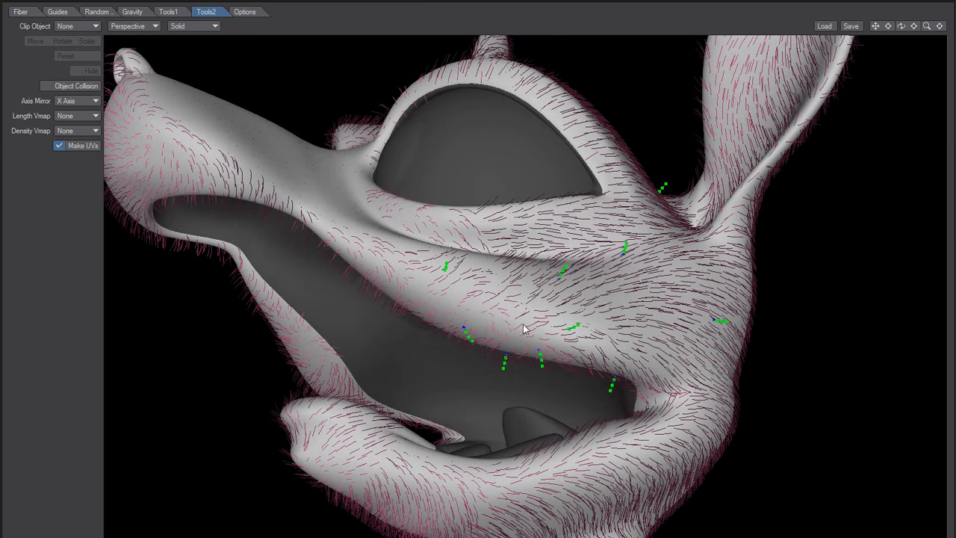
Add a guide on the side of the muzzle in front of the eye and comb its tip back toward the eye
left_click_drag(524, 328, 558, 364, "alt")
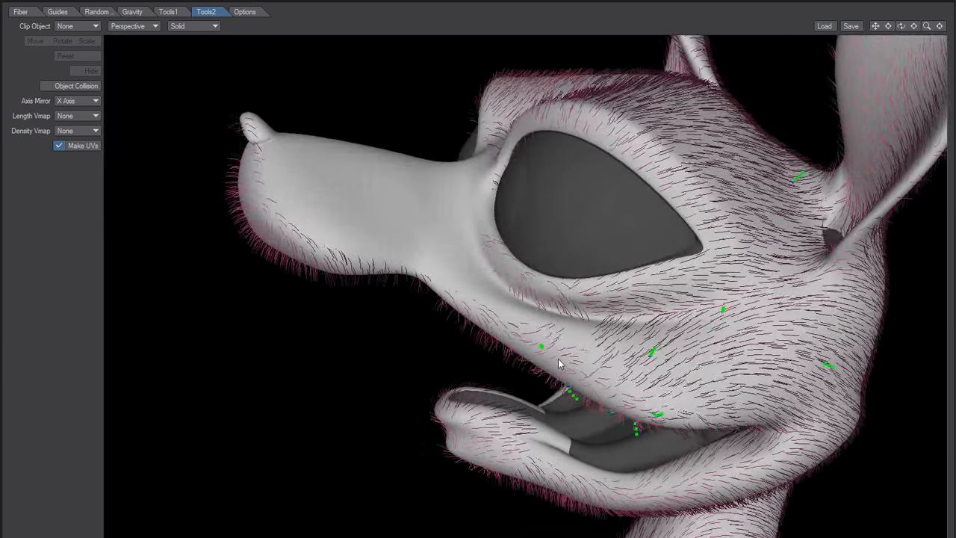
left_click(424, 222)
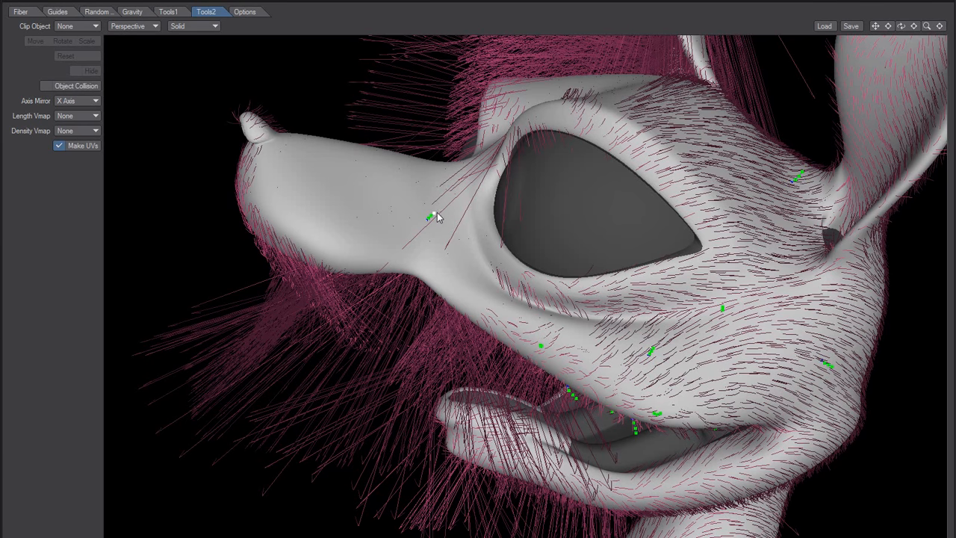
left_click_drag(558, 303, 447, 215, "alt")
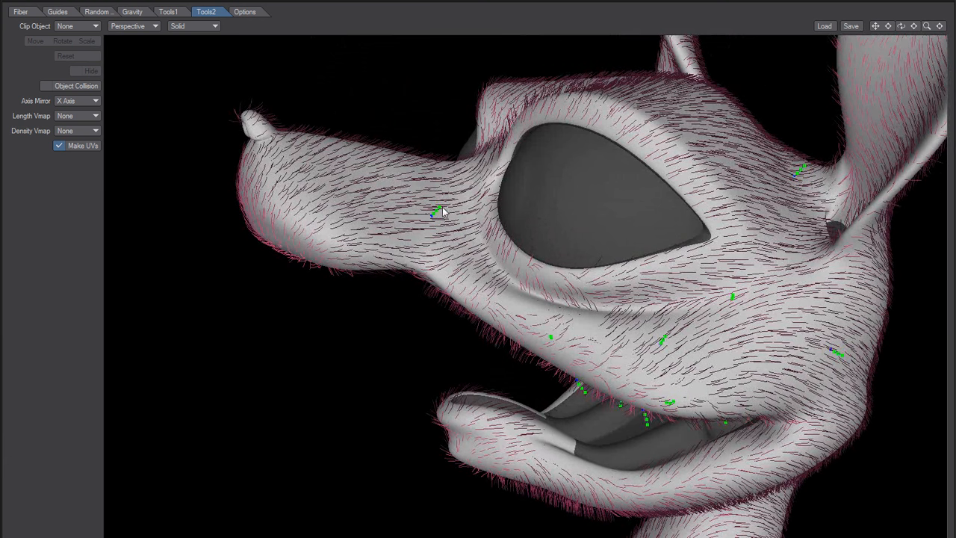
left_click_drag(521, 312, 555, 302, "alt")
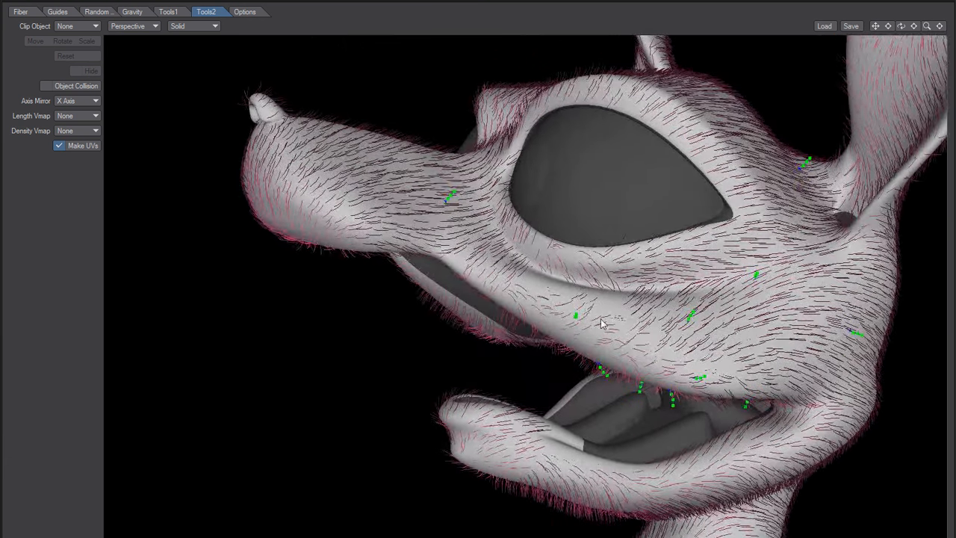
Add a guide on the lower eye rim near the inner corner and comb its tip down toward the cheek
left_click_drag(603, 322, 508, 275, "alt")
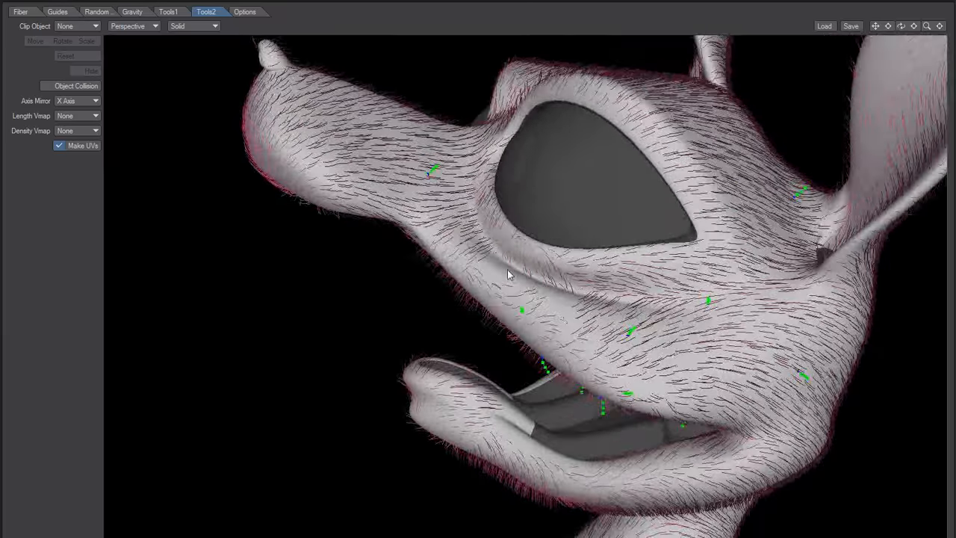
key("shift")
left_click(510, 253, "shift")
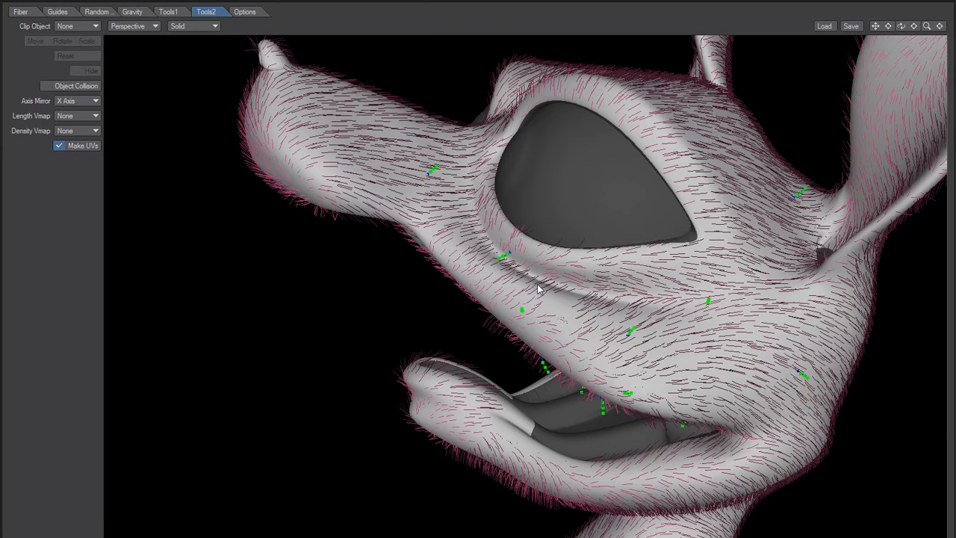
left_click_drag(538, 285, 568, 408, "alt")
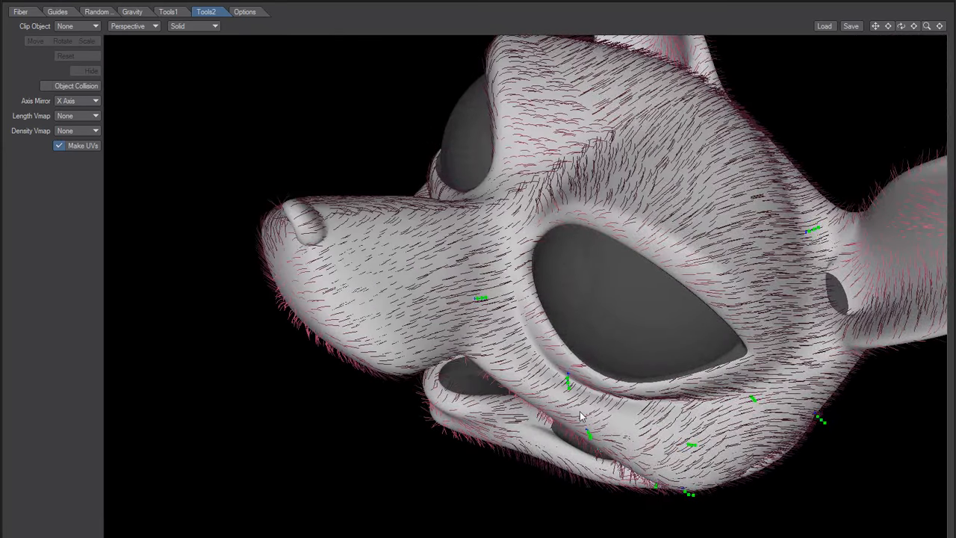
left_click_drag(588, 404, 730, 338, "alt")
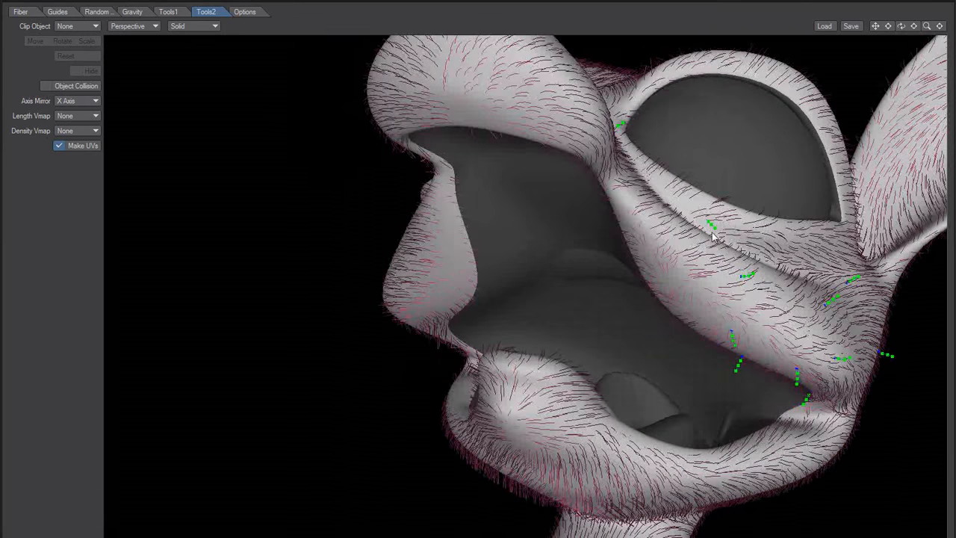
left_click_drag(713, 236, 638, 124, "alt")
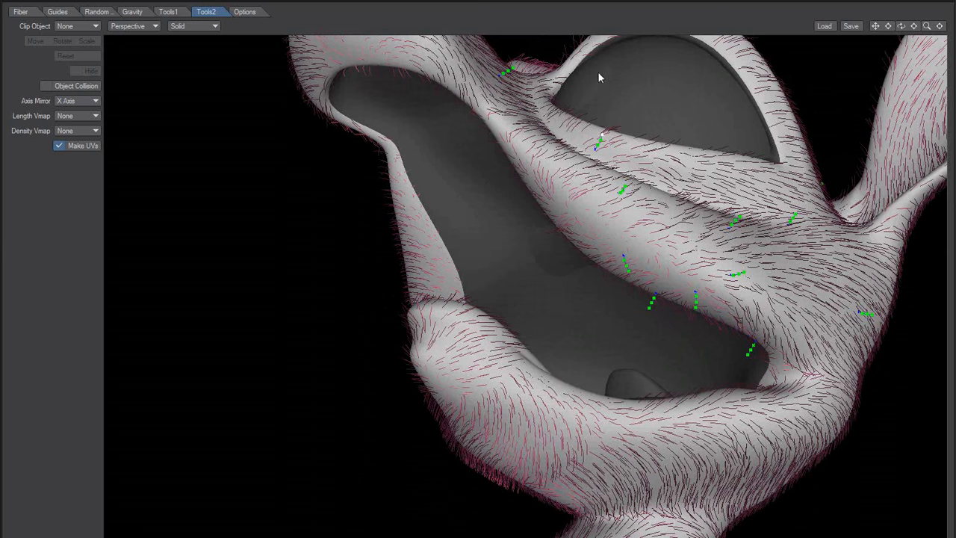
left_click_drag(620, 133, 396, 354, "alt")
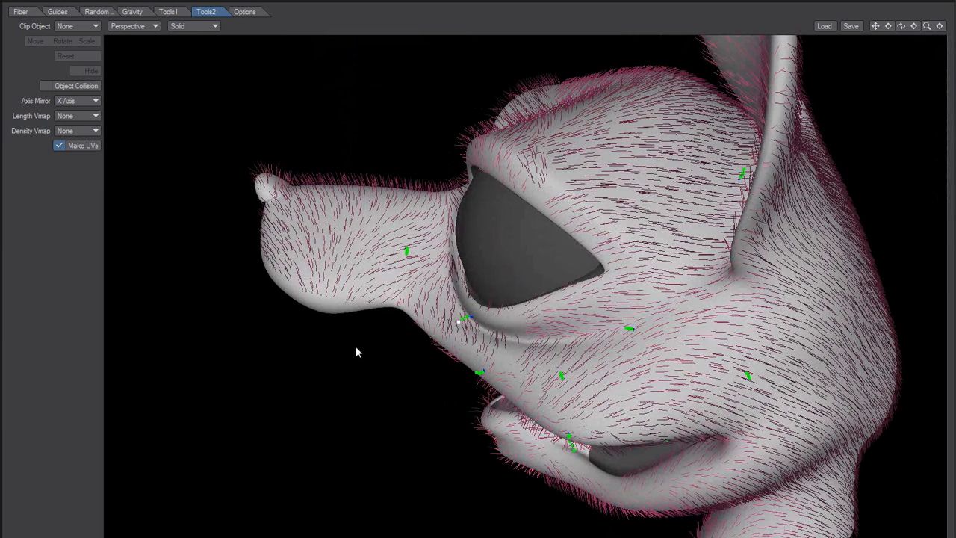
left_click_drag(328, 349, 497, 428, "alt")
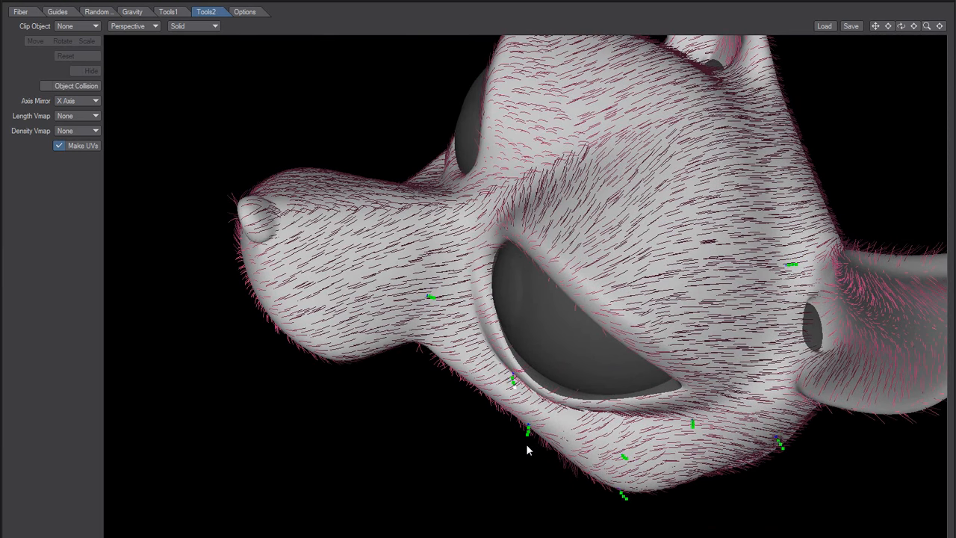
left_click_drag(526, 445, 525, 447)
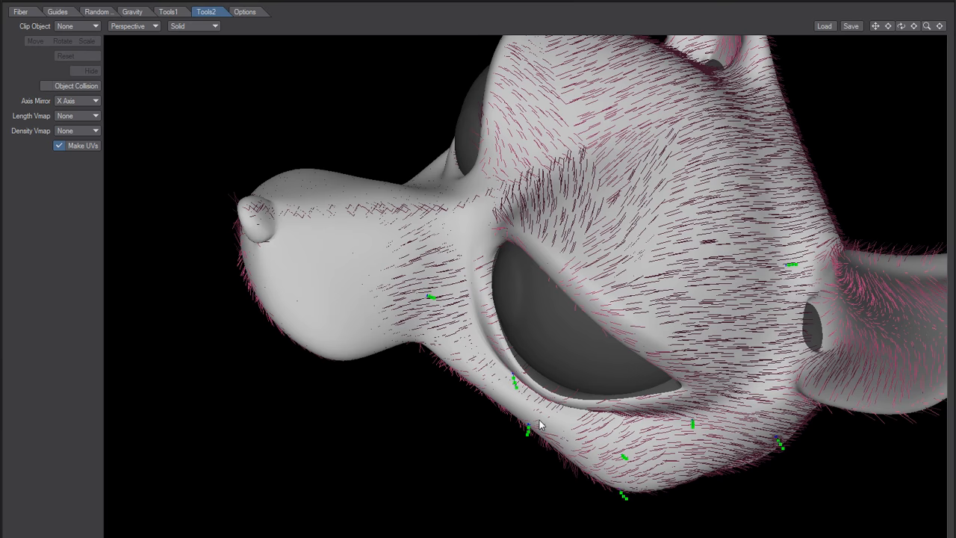
middle_click_drag(539, 420, 510, 383)
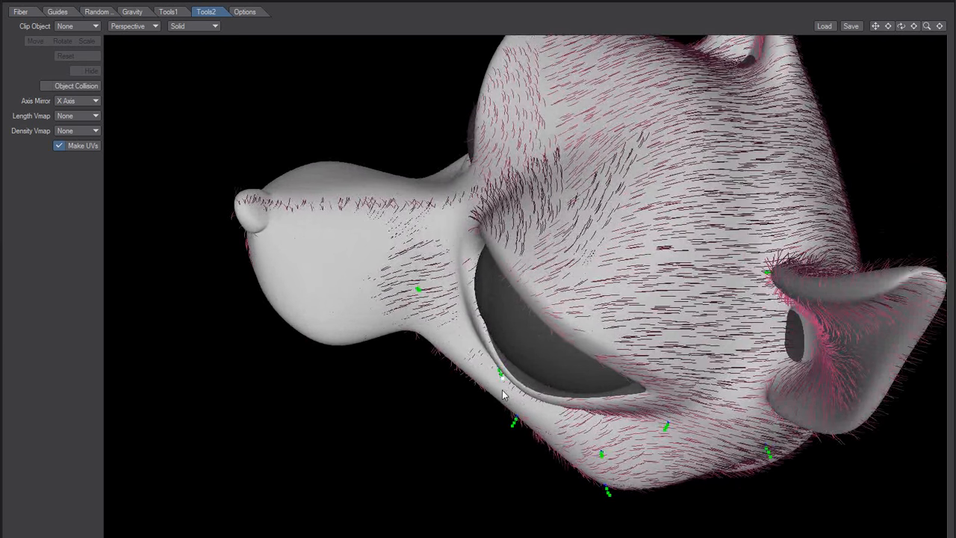
Add guides on the upper lip edge at the muzzle junction and below the inner eye, with their tips pointing downward
middle_click_drag(528, 410, 457, 336)
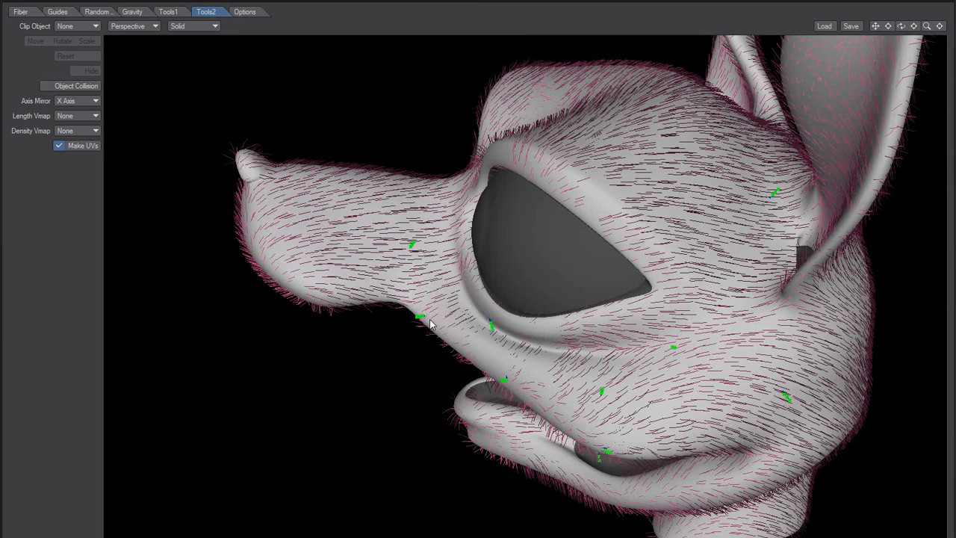
middle_click_drag(429, 323, 419, 353)
left_click_drag(421, 371, 419, 373)
mouse_move(479, 374)
middle_mouse_down()
mouse_move(479, 358)
mouse_move(471, 381)
middle_mouse_up()
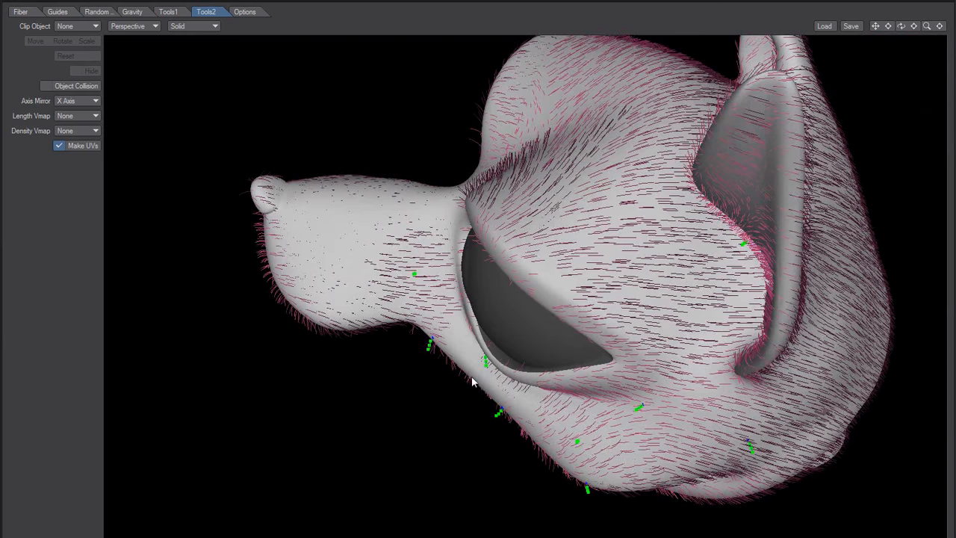
left_click_drag(471, 380, 469, 387)
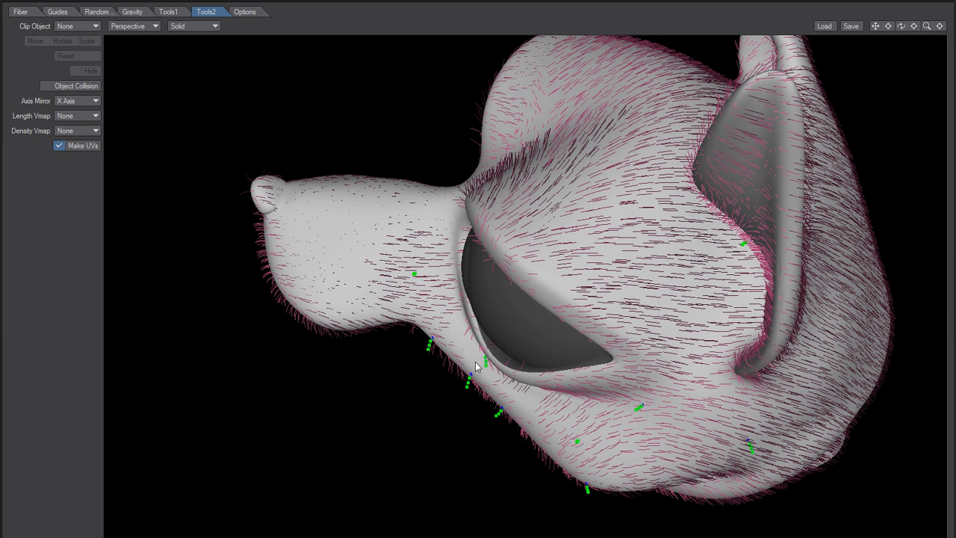
Add guides on the front cheek below the inner eye and farther back along the lower eye rim, and adjust their direction
left_click_drag(463, 362, 463, 359)
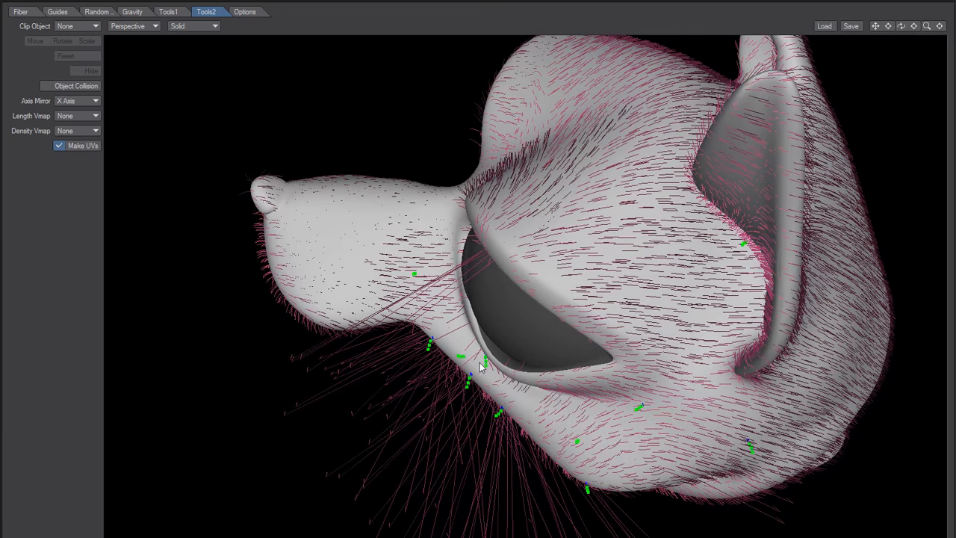
left_click_drag(524, 395, 612, 230, "alt")
left_click_drag(630, 273, 532, 430, "alt")
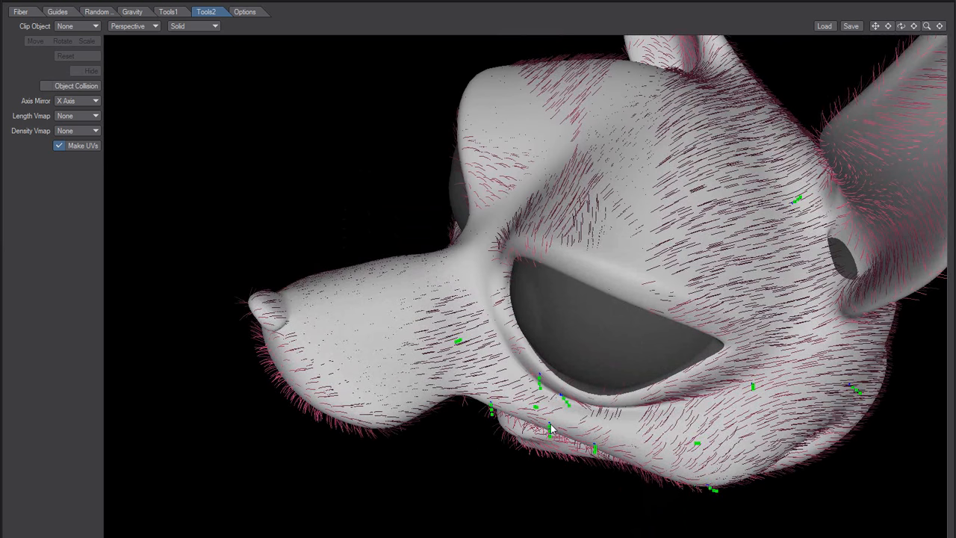
left_click_drag(610, 415, 555, 320, "alt")
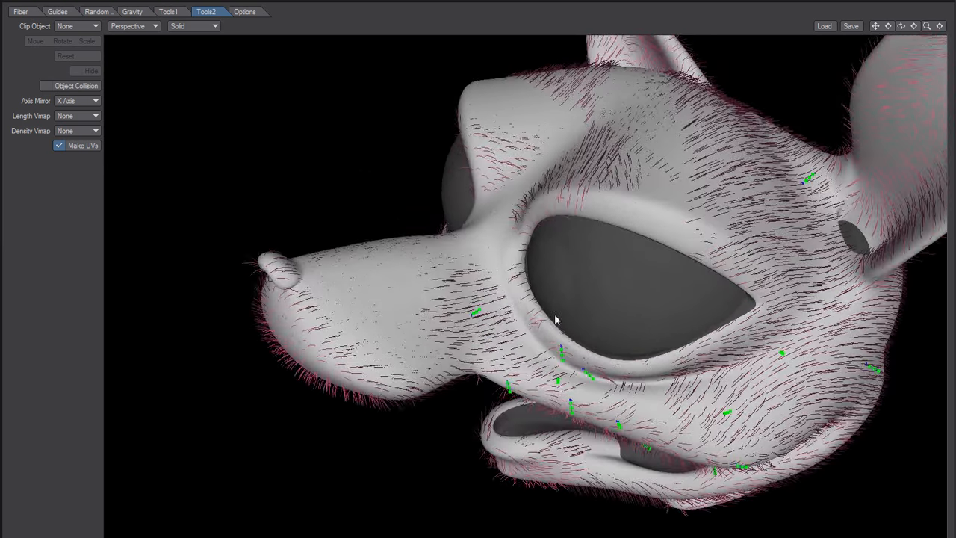
Add guides at the inner corner of the eye and on the rim just below it, and comb their tips
left_click(513, 278)
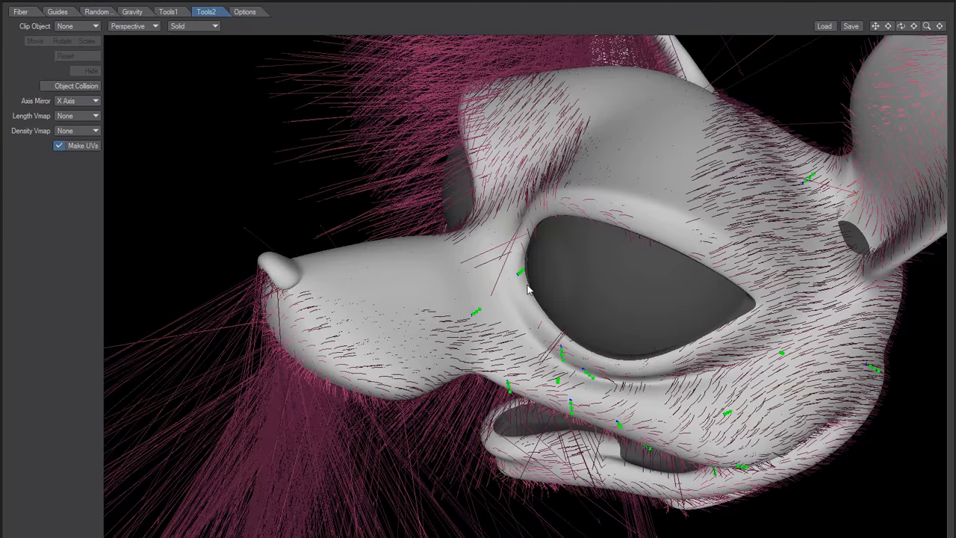
left_click_drag(527, 284, 582, 357, "alt")
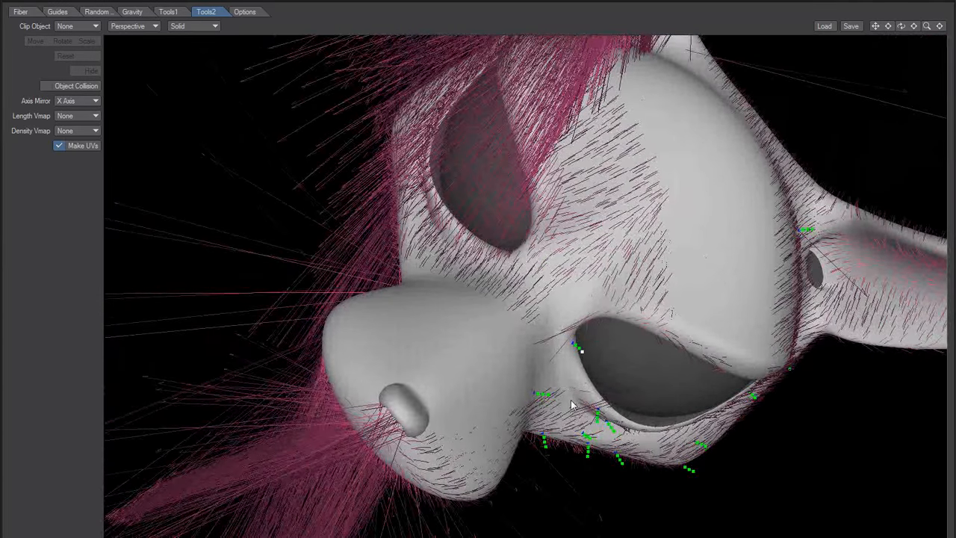
left_click_drag(597, 348, 630, 420, "alt")
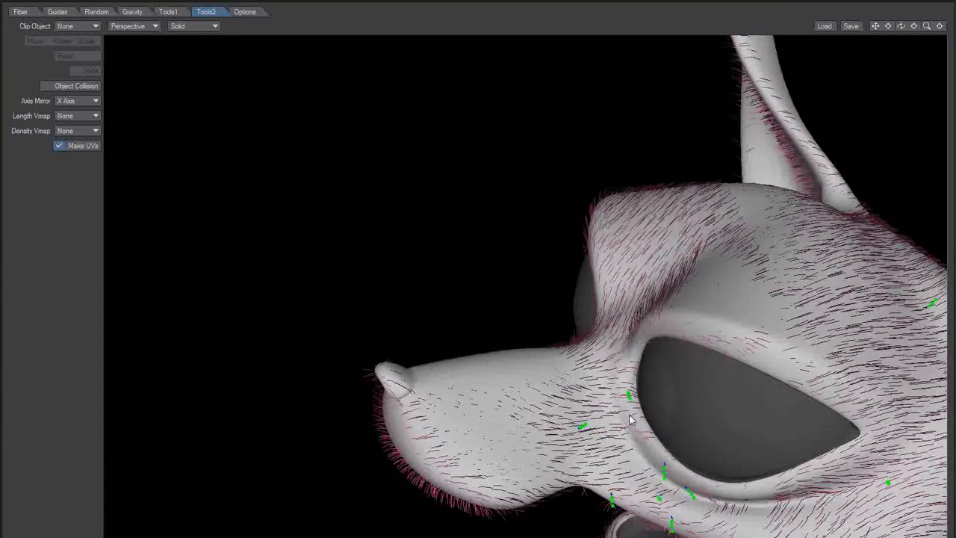
left_click(634, 434)
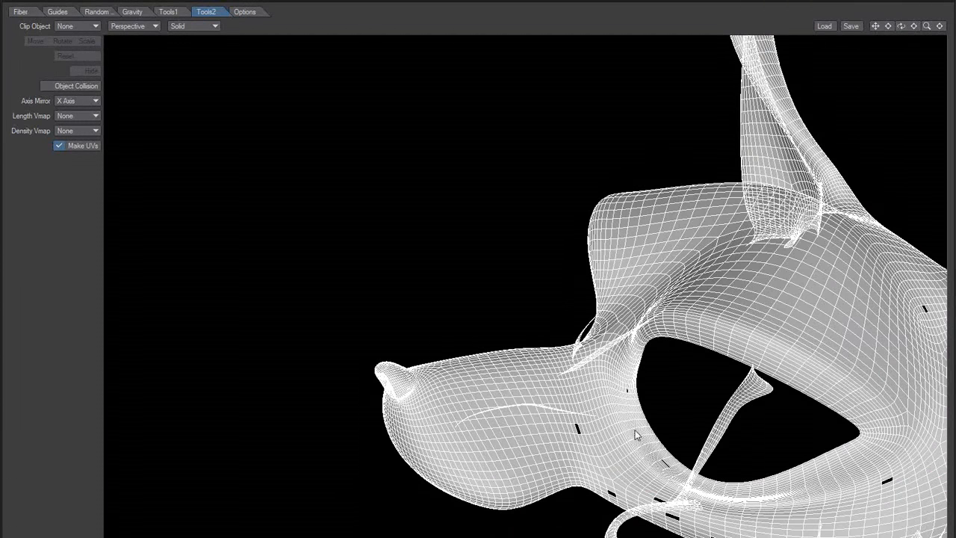
key("g")
left_click_drag(627, 414, 518, 313, "alt")
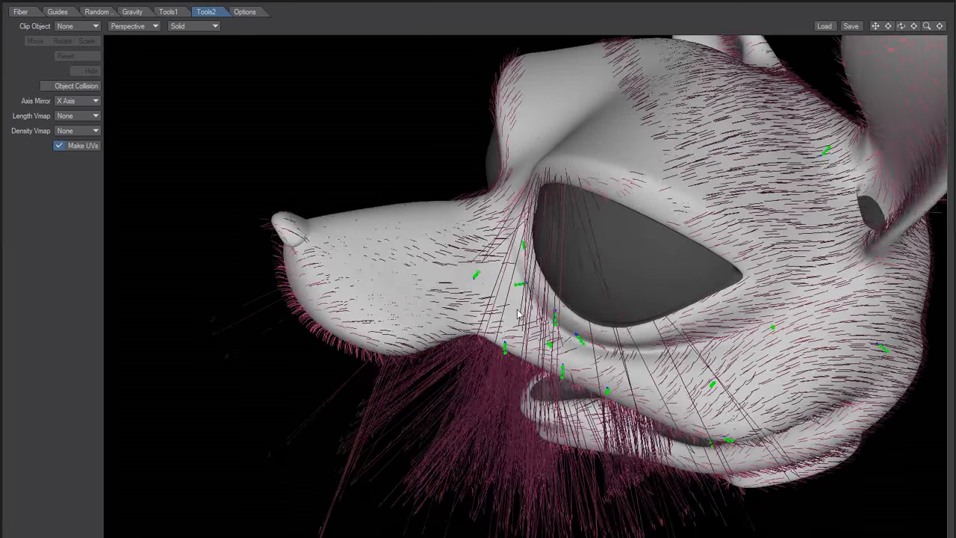
Adjust the direction of the existing guide on the front cheek beneath the inner eye rim
left_click(548, 342)
left_click_drag(569, 331, 695, 175, "alt")
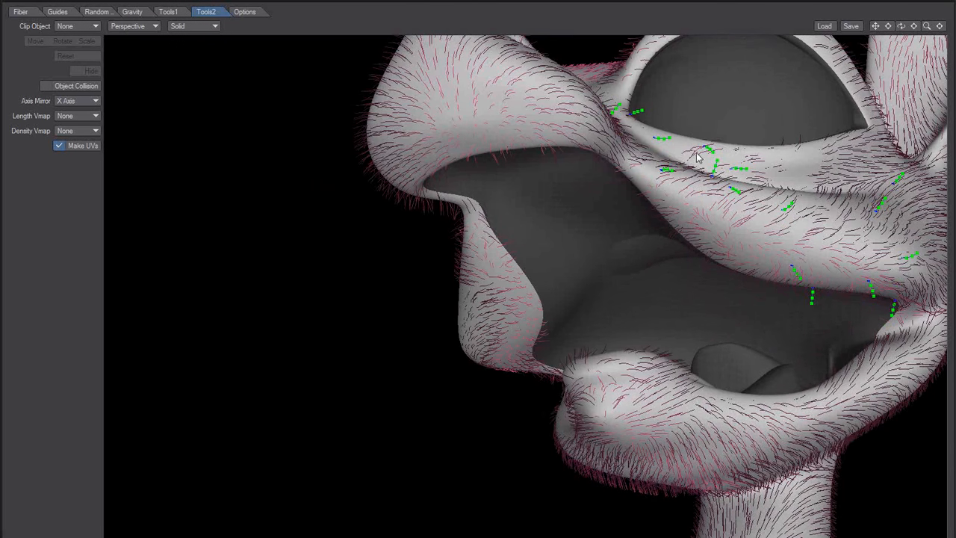
left_click_drag(670, 172, 513, 306, "alt")
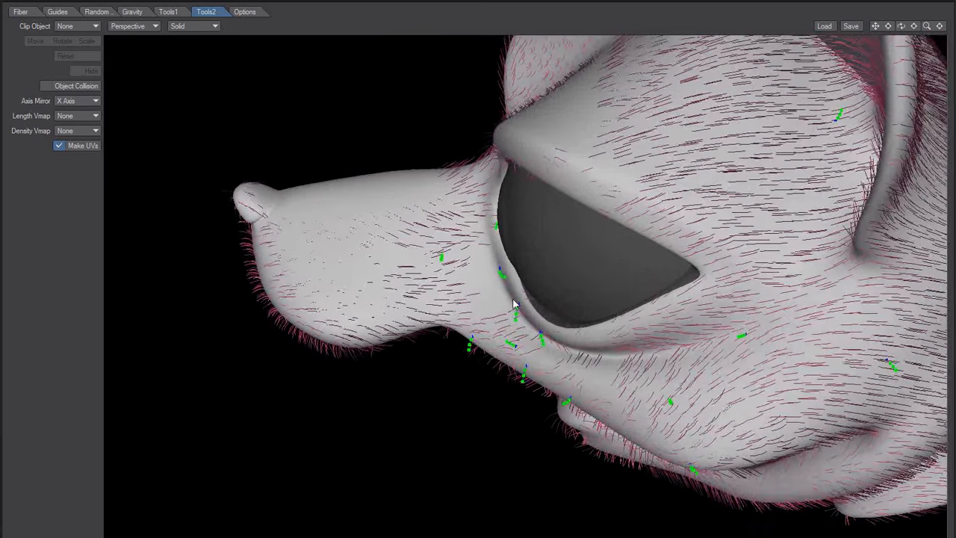
Clear all the existing guides from the cat head
left_click(169, 12)
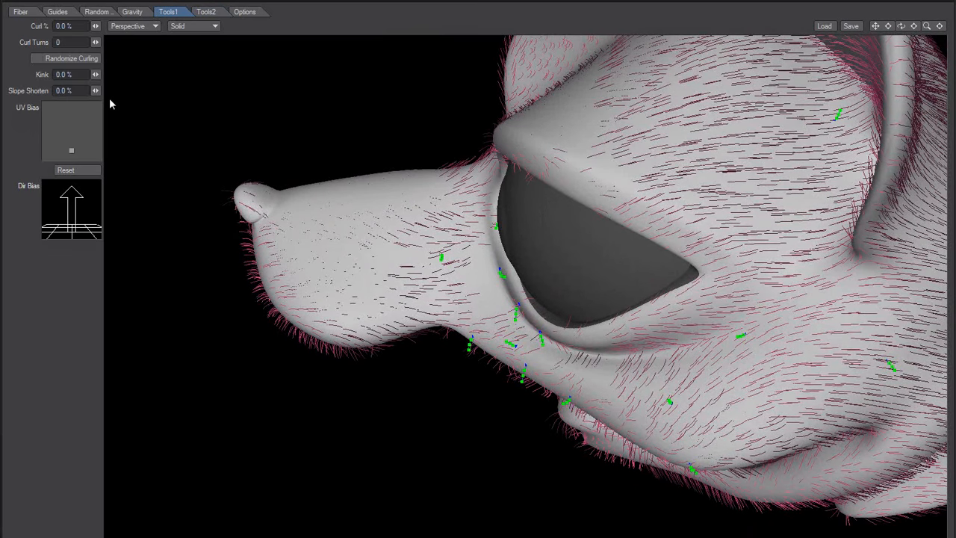
left_click(65, 12)
mouse_move(502, 326)
middle_mouse_down()
mouse_move(487, 366)
mouse_move(513, 332)
middle_mouse_up()
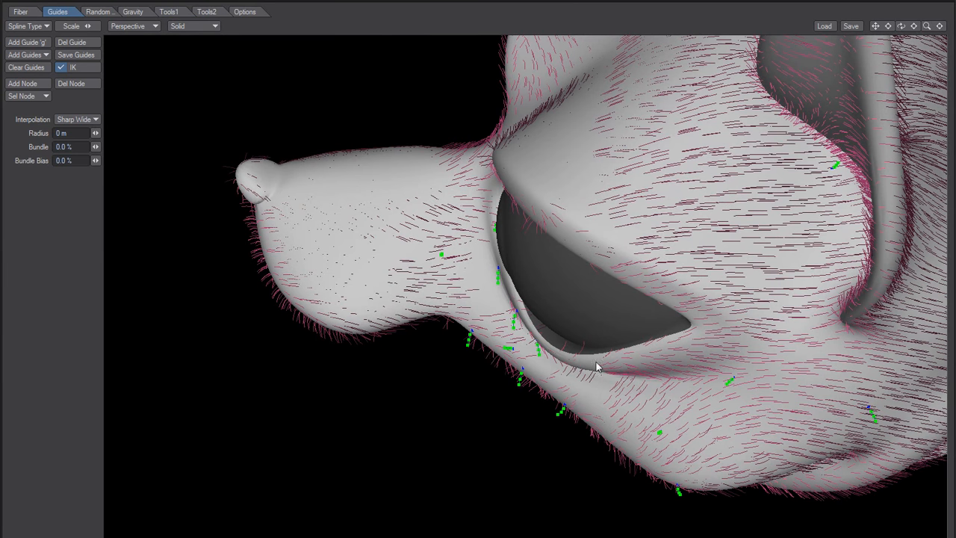
left_click_drag(596, 367, 611, 342, "alt")
left_click_drag(527, 353, 534, 346, "alt")
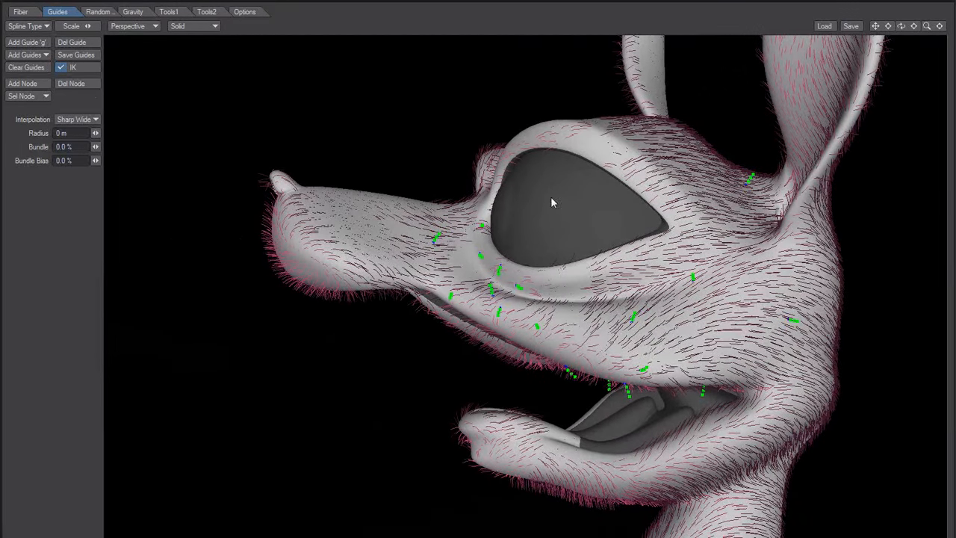
left_click(34, 70)
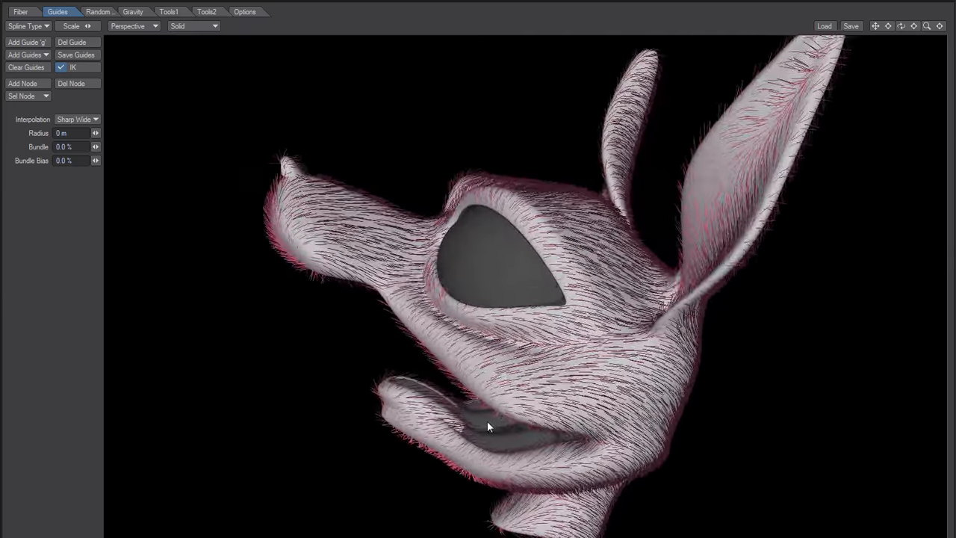
Fine-tune the UV Bias so the fibers over the whole head lie swept back, slightly raised from the skin
left_click(163, 13)
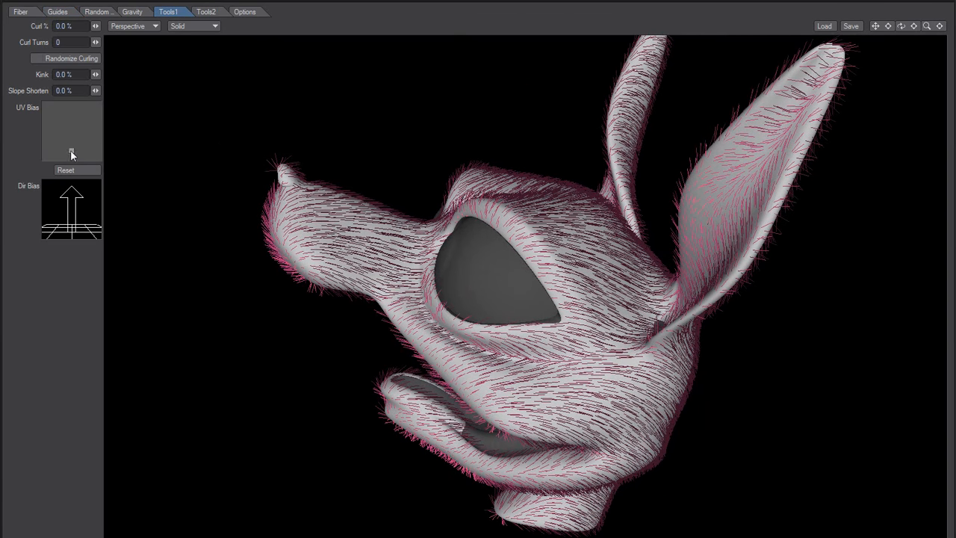
left_click_drag(72, 150, 71, 132)
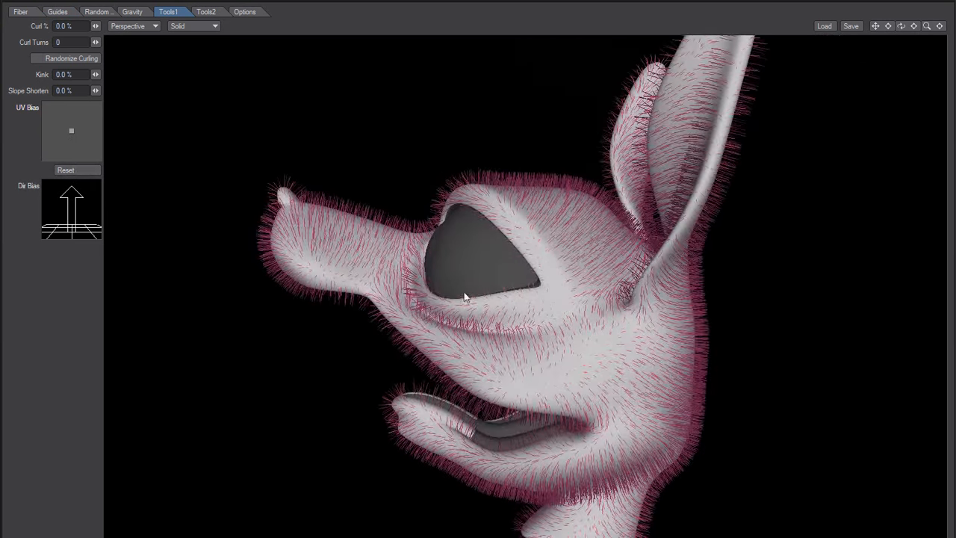
left_click(74, 152)
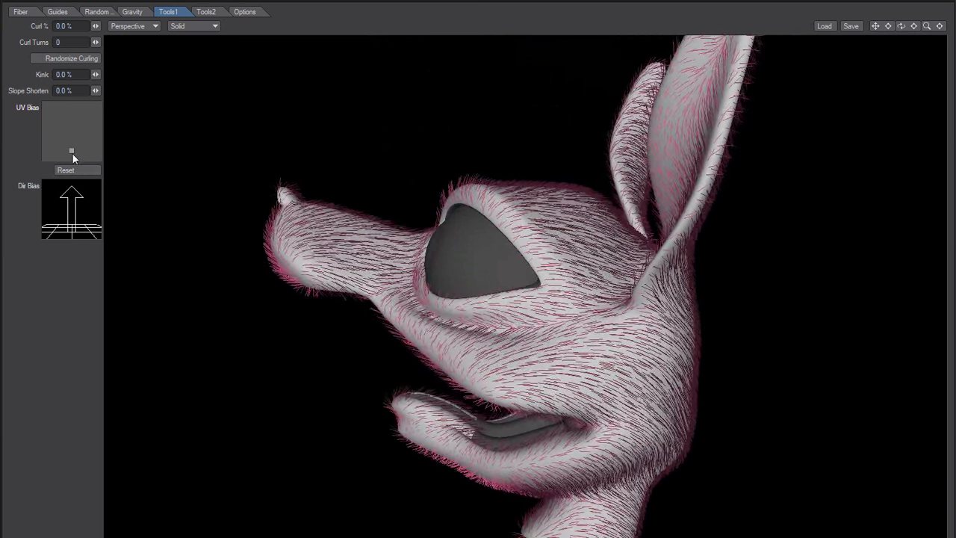
left_click_drag(72, 154, 71, 148)
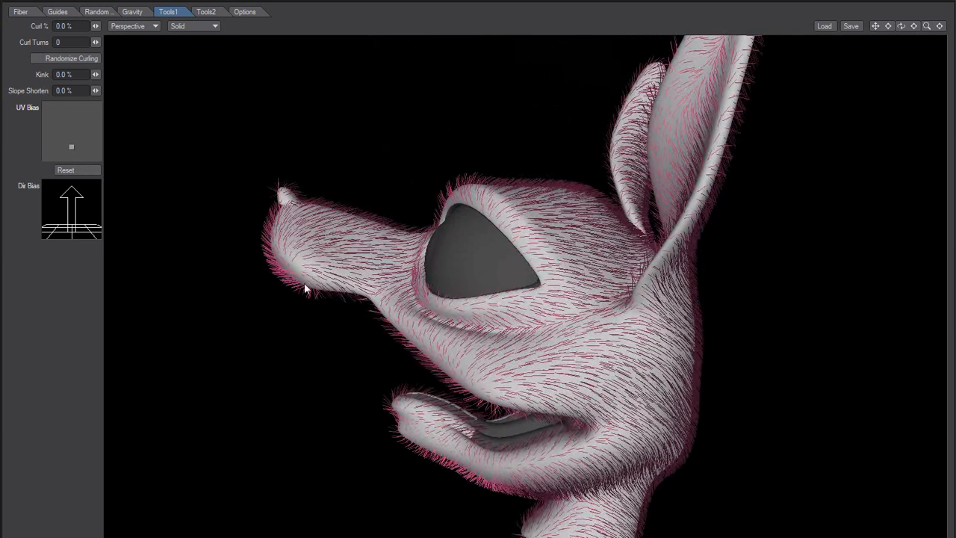
left_click_drag(534, 324, 403, 320, "alt")
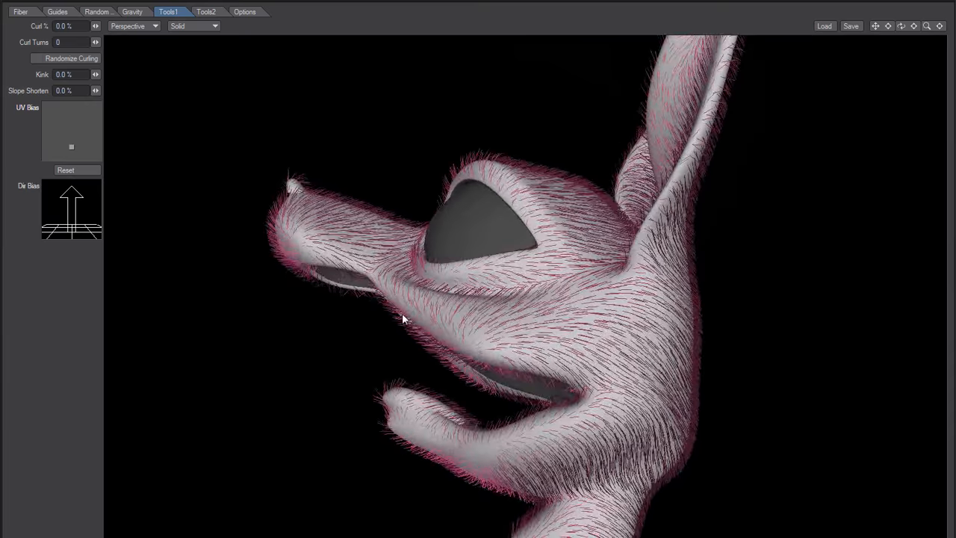
mouse_move(69, 147)
left_mouse_down()
mouse_move(59, 157)
mouse_move(77, 149)
mouse_move(71, 133)
mouse_move(80, 133)
mouse_move(81, 165)
mouse_move(73, 142)
mouse_move(86, 139)
mouse_move(61, 151)
mouse_move(55, 138)
mouse_move(65, 135)
mouse_move(49, 149)
mouse_move(69, 139)
left_mouse_up()
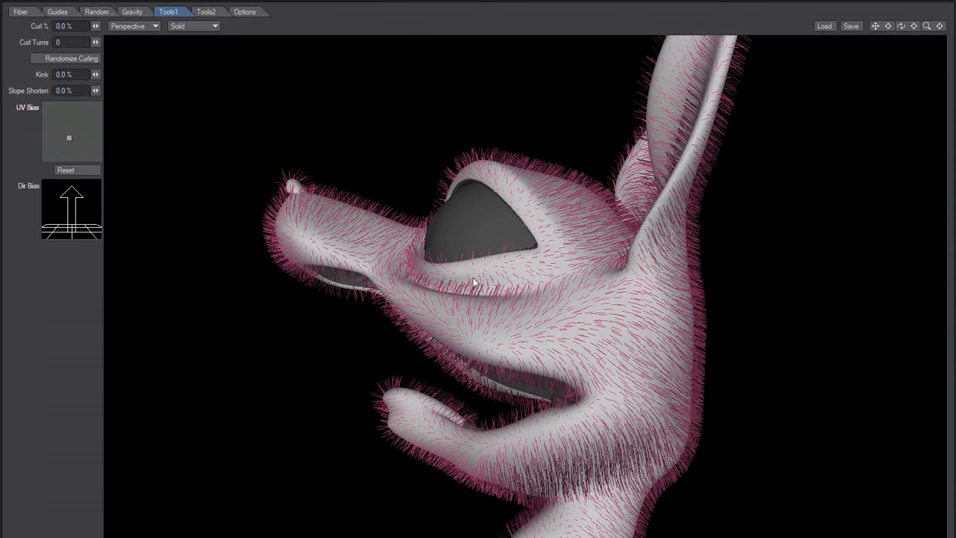
mouse_move(71, 139)
left_mouse_down()
mouse_move(84, 148)
mouse_move(64, 156)
mouse_move(73, 141)
mouse_move(58, 154)
mouse_move(69, 151)
left_mouse_up()
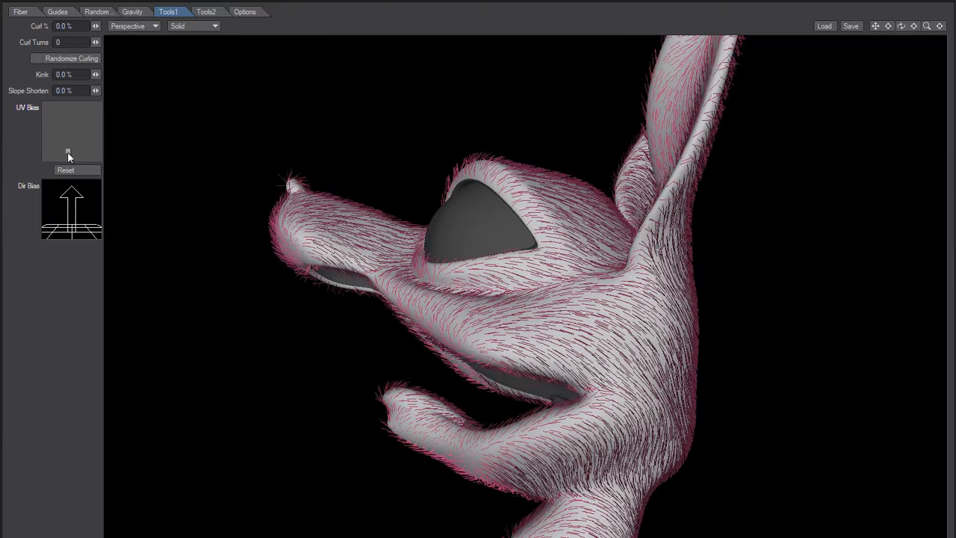
mouse_move(68, 152)
left_mouse_down()
mouse_move(75, 143)
mouse_move(54, 137)
mouse_move(75, 127)
mouse_move(74, 152)
mouse_move(62, 129)
mouse_move(77, 123)
mouse_move(79, 155)
mouse_move(76, 144)
mouse_move(66, 152)
left_mouse_up()
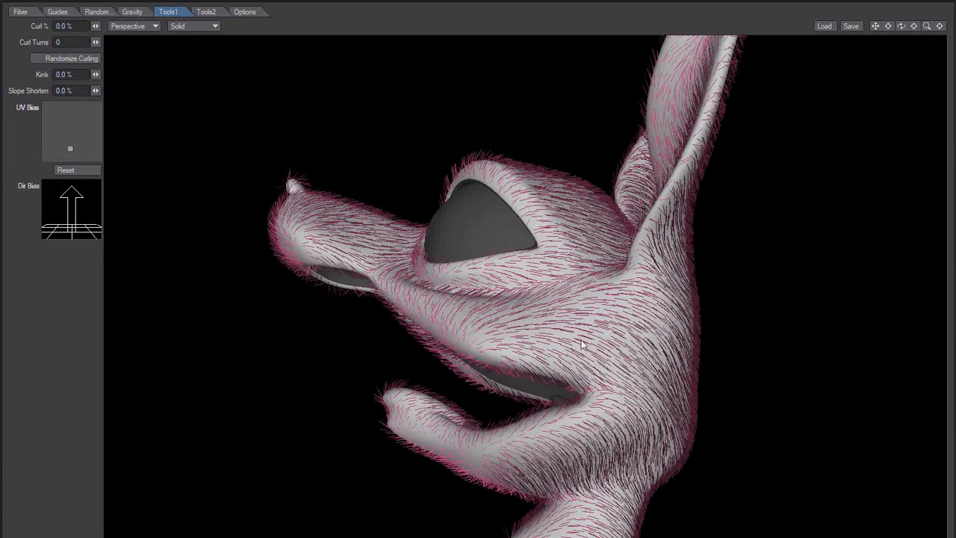
left_click_drag(482, 280, 389, 203, "alt")
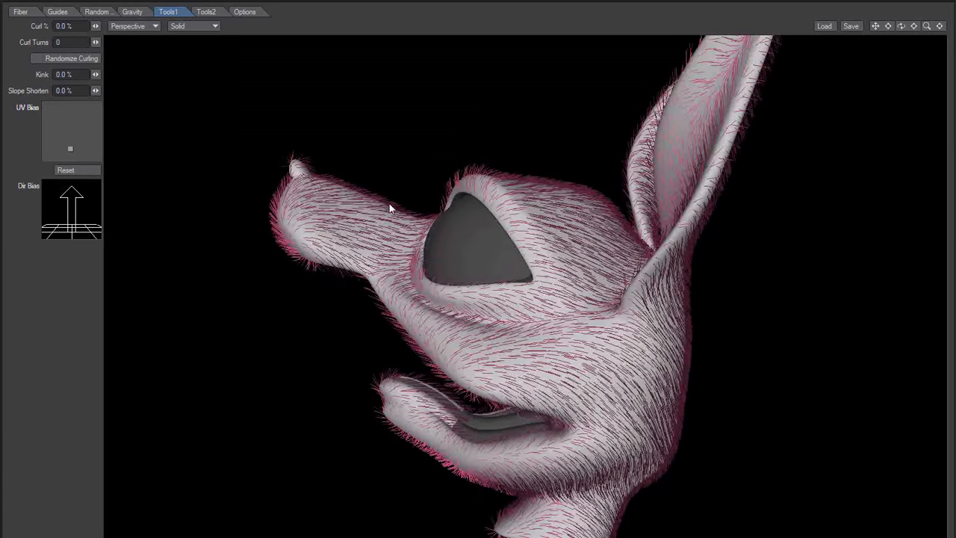
Reduce the fiber quantity on the head to 300
left_click(29, 13)
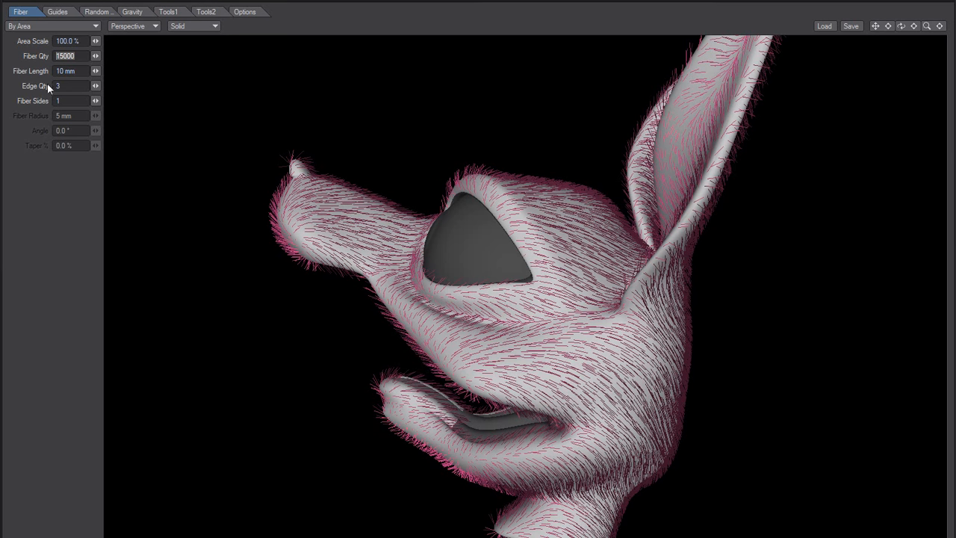
type("300")
key("Tab")
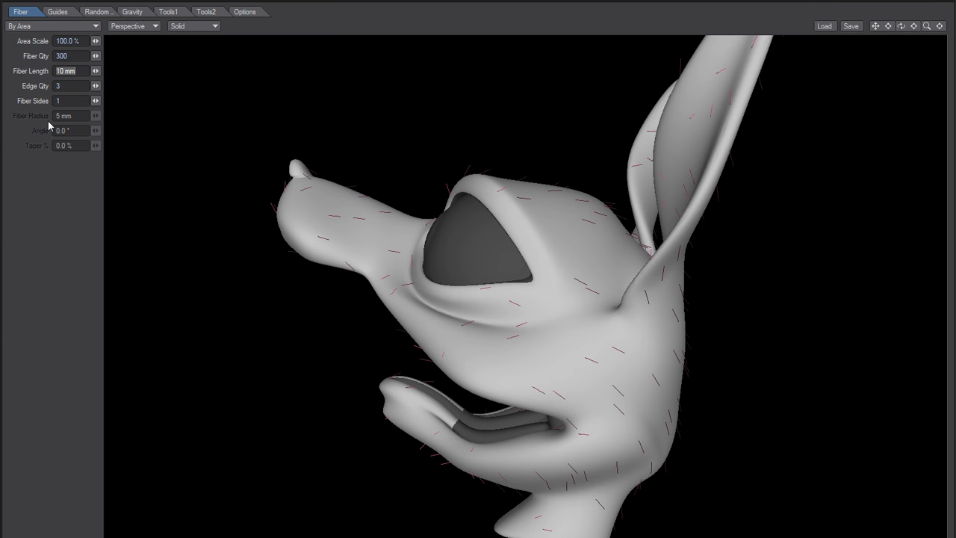
left_click_drag(479, 254, 399, 354, "alt")
left_click_drag(403, 412, 516, 355, "alt")
Add guides across the whole head from the current fibers
left_click(166, 12)
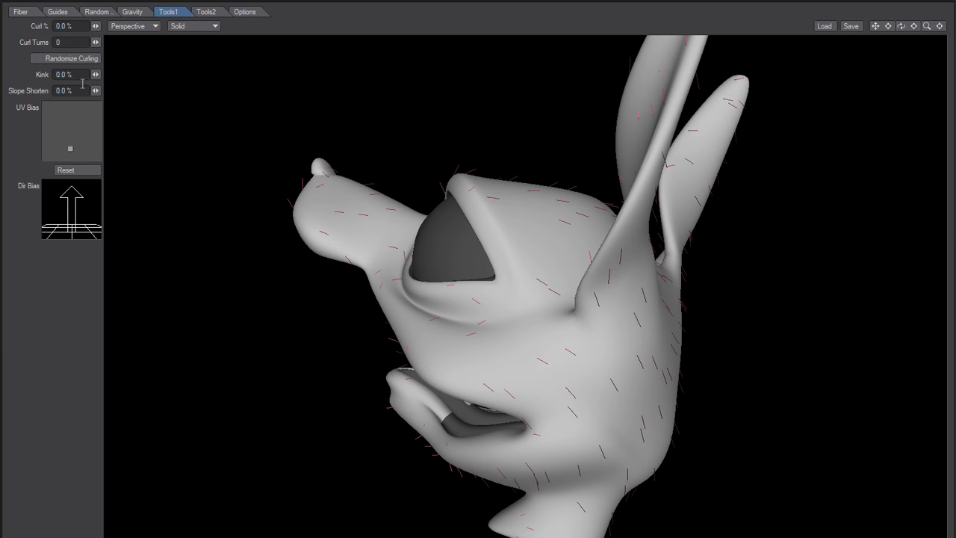
left_click(60, 12)
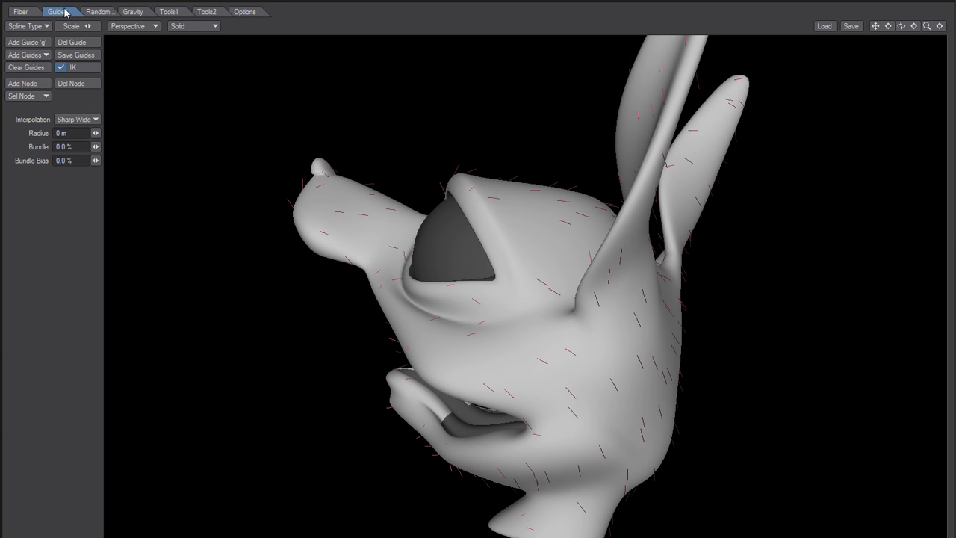
left_click(33, 58)
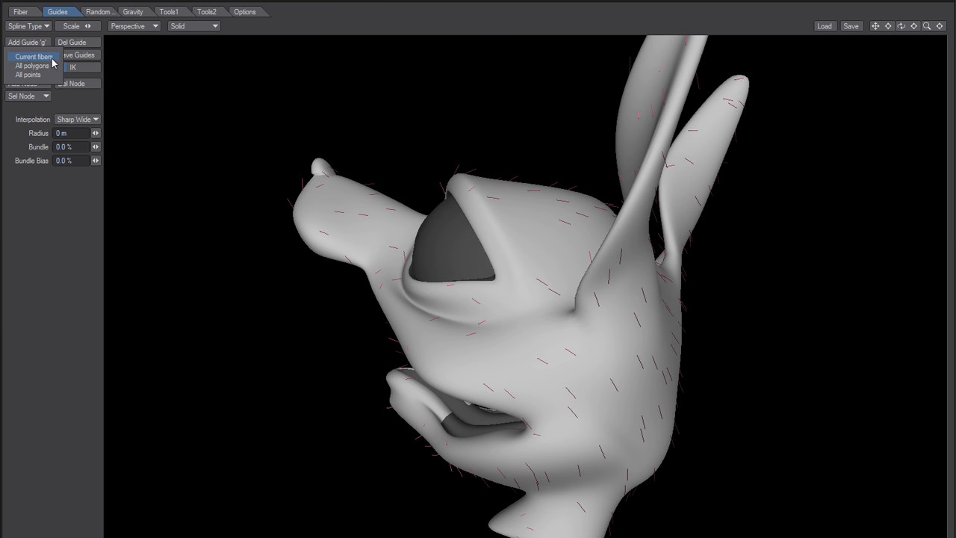
left_click(50, 65)
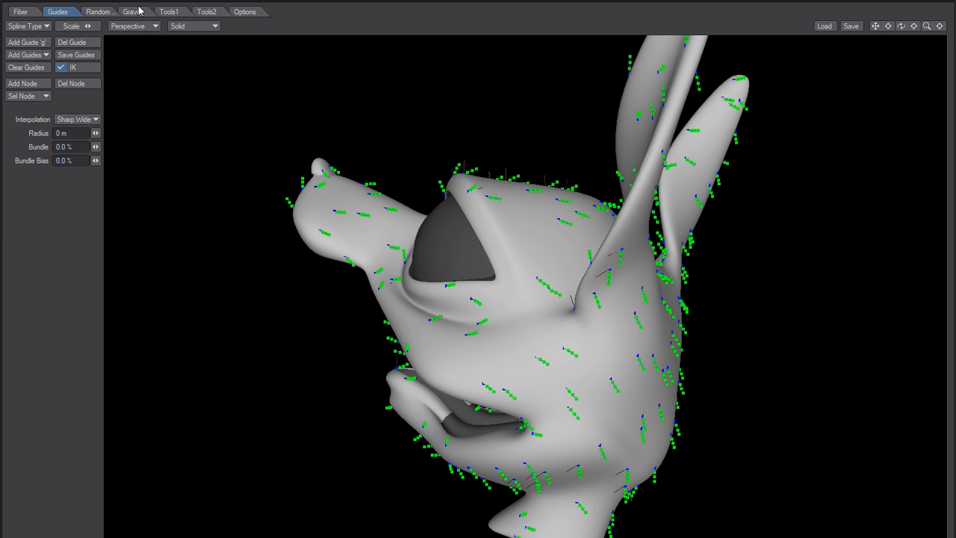
Reset the UV Bias to its centred default so that only the guides direct the fur
left_click(169, 13)
left_click(65, 170)
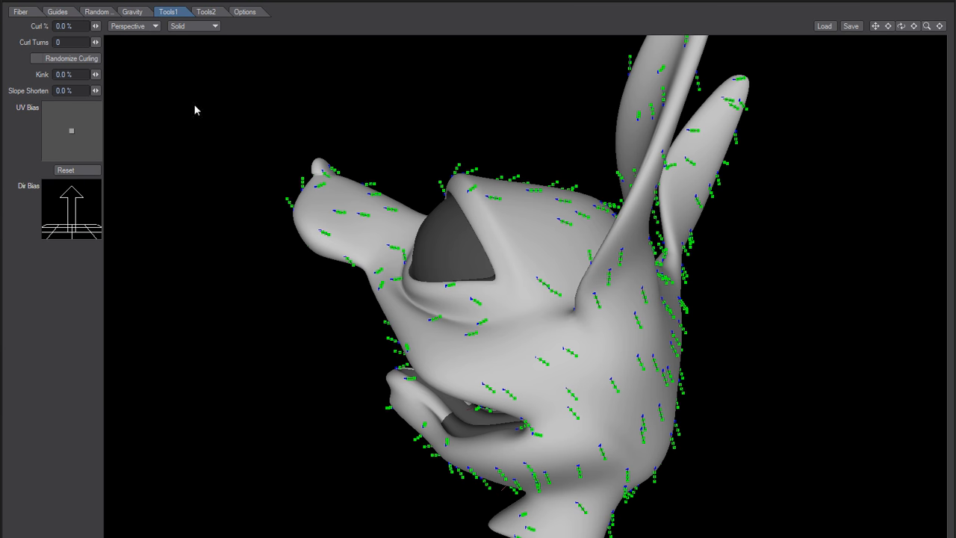
left_click(24, 14)
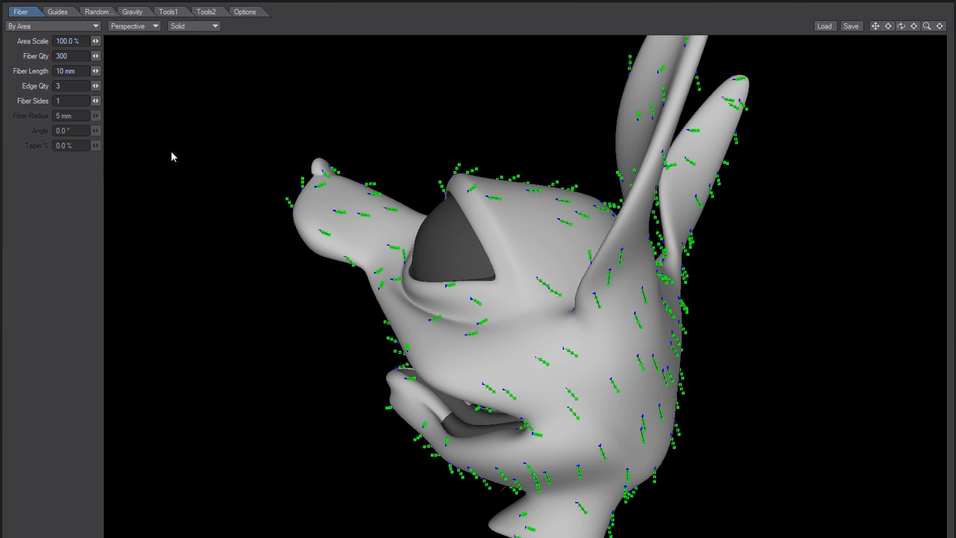
left_click(169, 12)
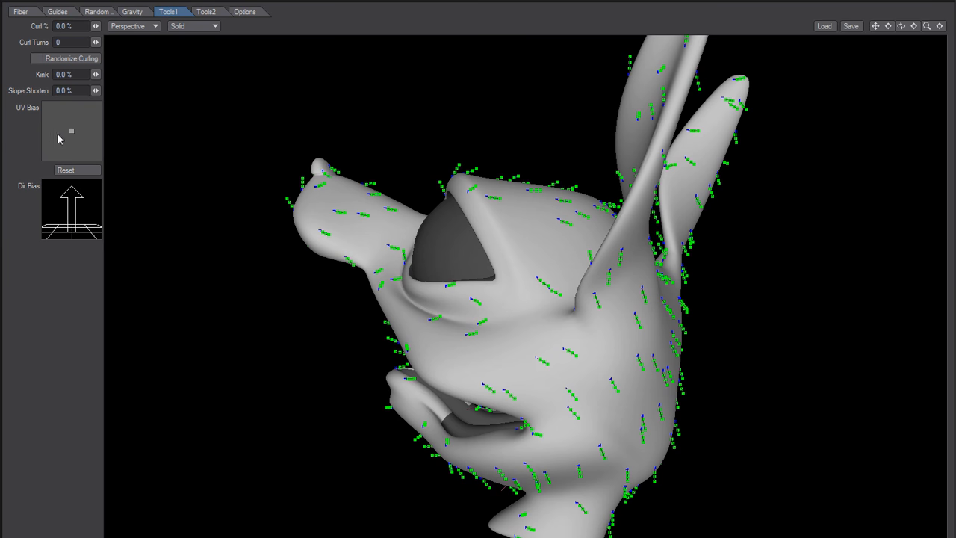
Set the fiber quantity to 20000 to fill in the fur between the generated guides
left_click(20, 12)
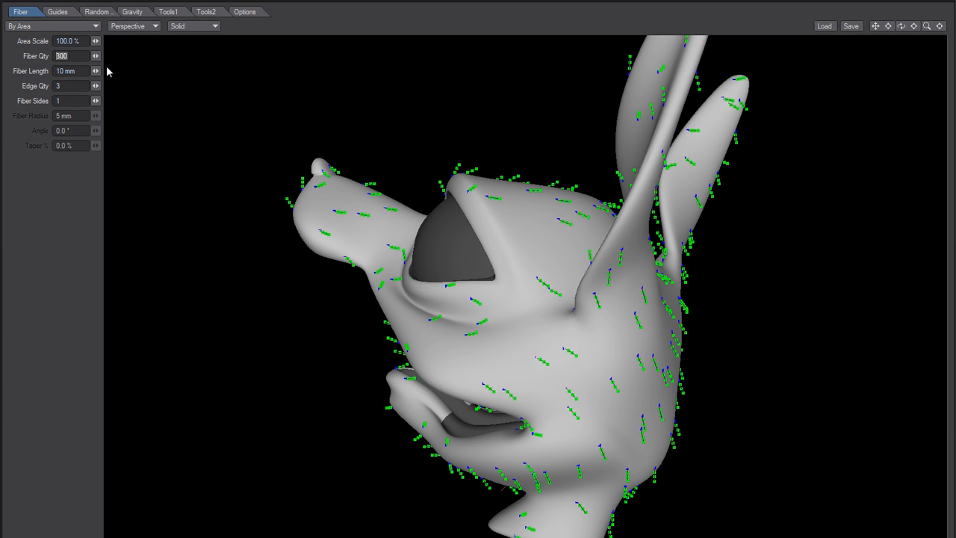
type("0")
key("Tab")
Examine the guided fur flow around the back of the head, cheeks, eyes, muzzle, mouth and both ears from several angles
mouse_move(501, 325)
left_mouse_down("alt")
mouse_move(460, 351)
mouse_move(404, 366)
mouse_move(438, 384)
mouse_move(363, 412)
mouse_move(448, 448)
mouse_move(618, 484)
mouse_move(728, 455)
mouse_move(604, 346)
mouse_move(362, 424)
mouse_move(383, 435)
mouse_move(366, 411)
mouse_move(280, 441)
mouse_move(431, 455)
mouse_move(474, 448)
left_mouse_up("alt")
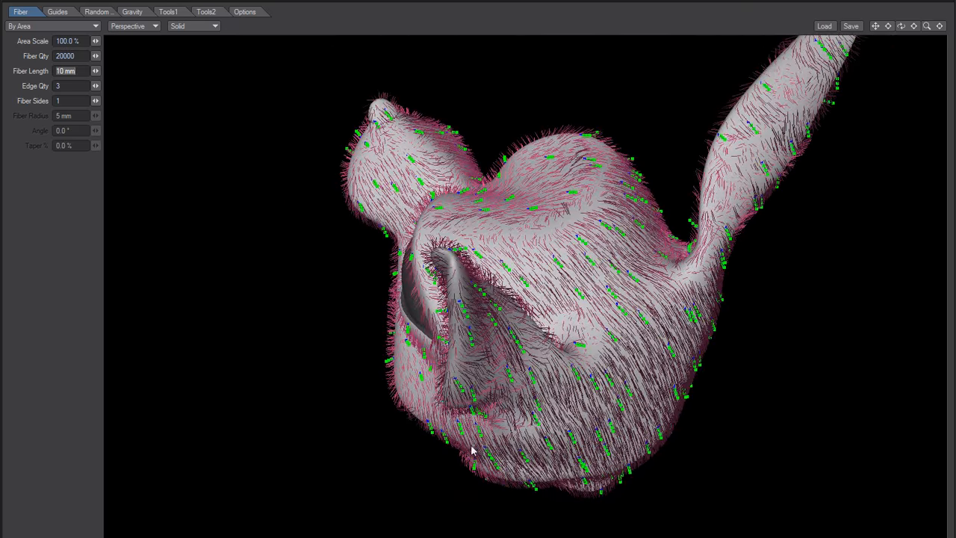
left_click_drag(546, 356, 671, 296, "alt")
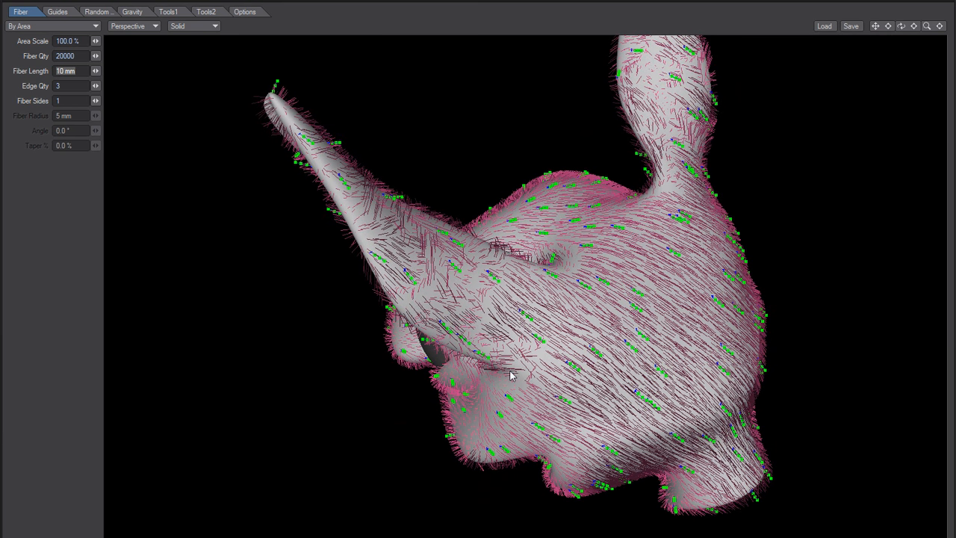
left_click_drag(485, 422, 513, 370, "alt")
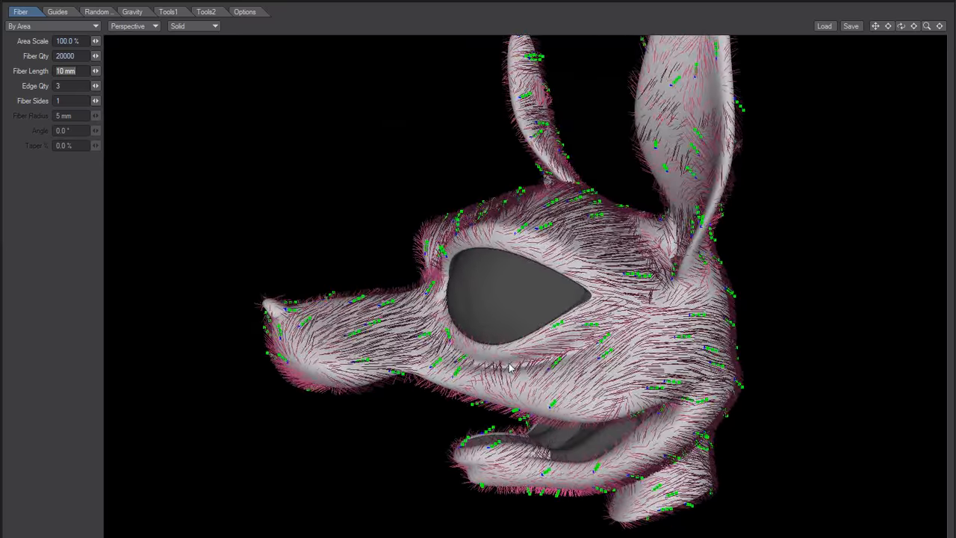
left_click_drag(429, 331, 470, 345, "alt")
left_click_drag(543, 270, 430, 361, "alt")
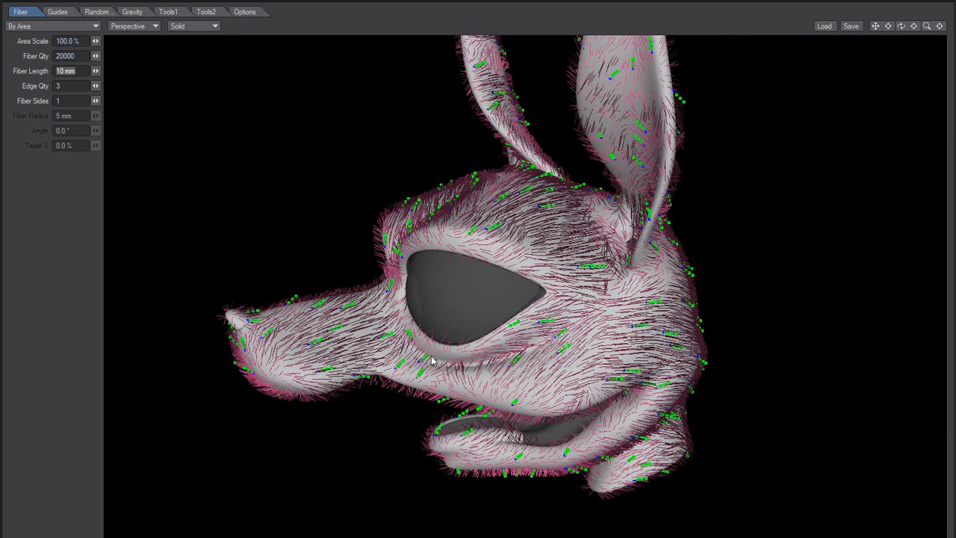
left_click_drag(431, 361, 402, 400, "alt")
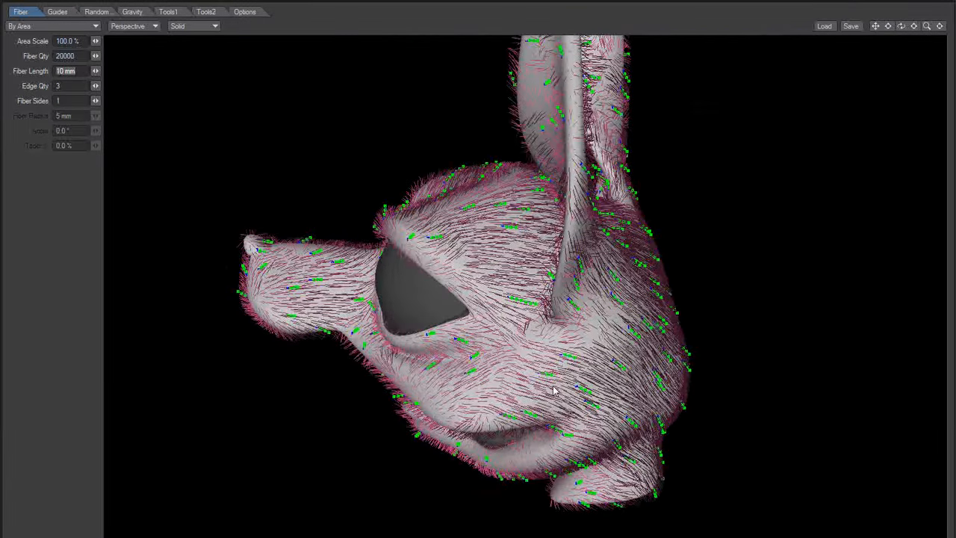
left_click_drag(553, 391, 561, 351, "alt")
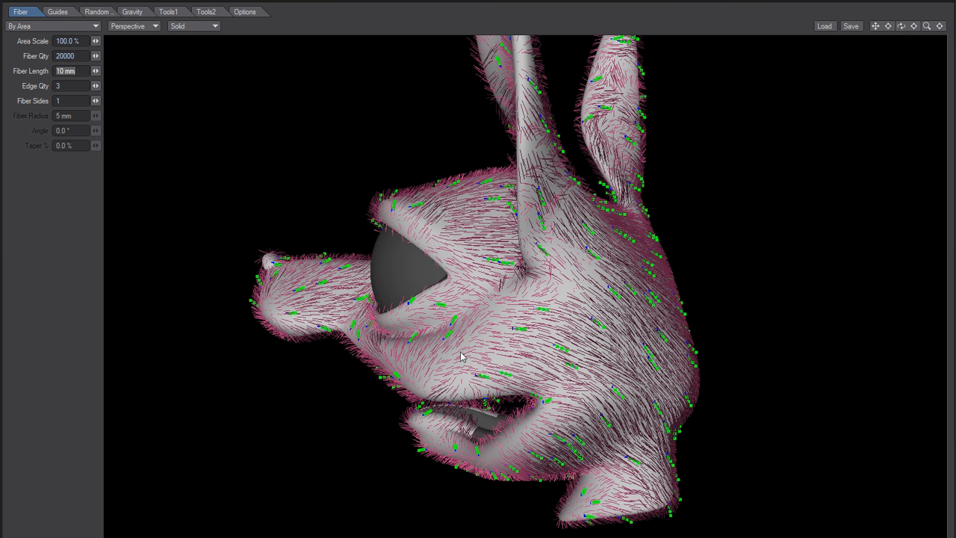
left_click_drag(468, 399, 522, 407)
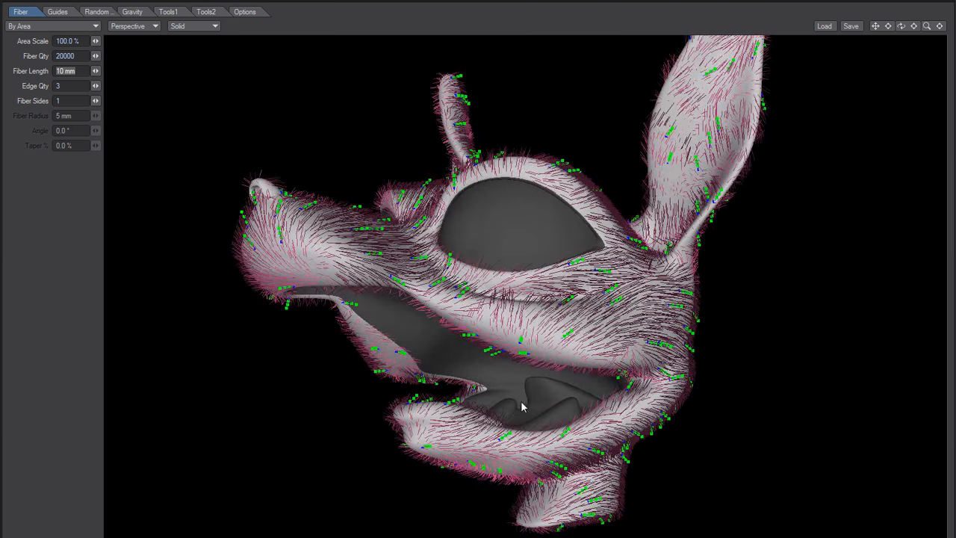
left_click_drag(533, 221, 453, 255)
left_click_drag(503, 301, 459, 288)
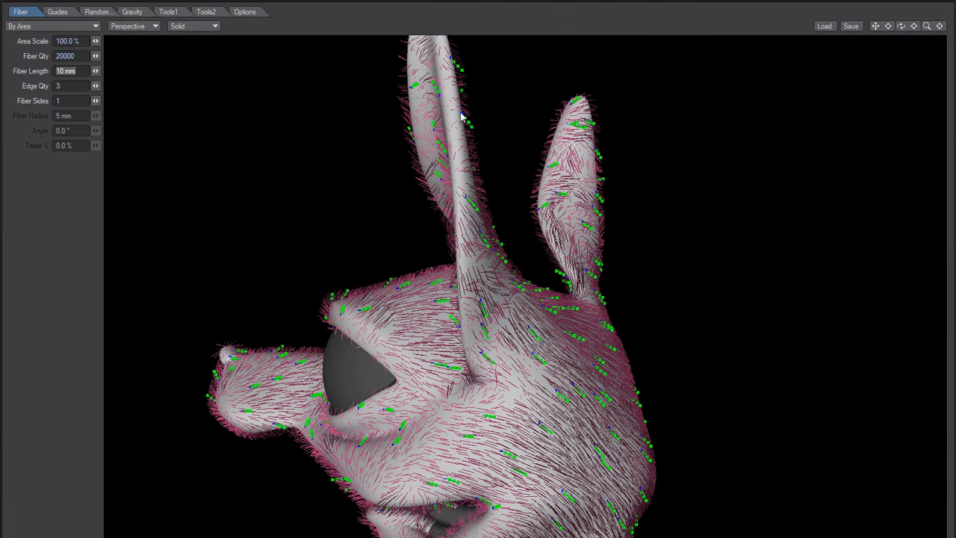
left_click_drag(441, 228, 506, 235)
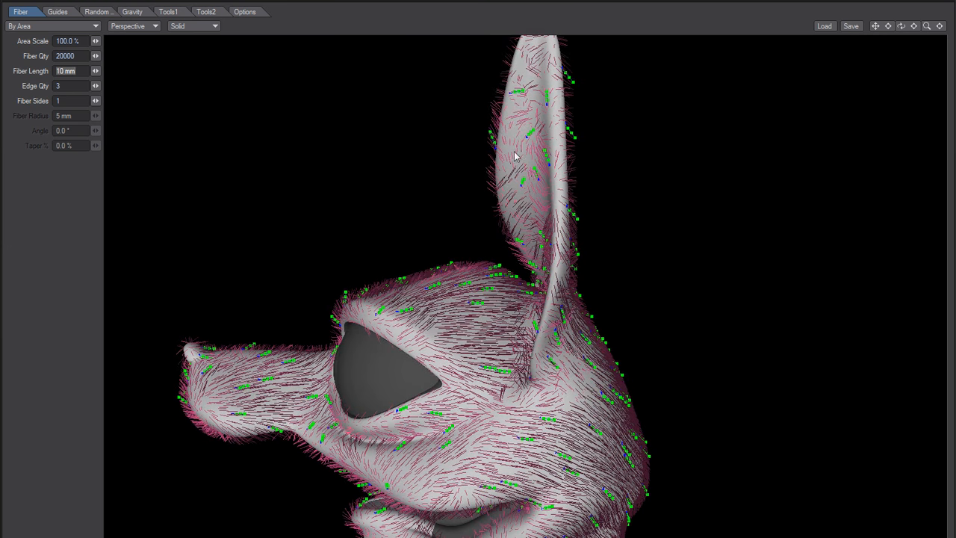
left_click_drag(512, 158, 498, 236)
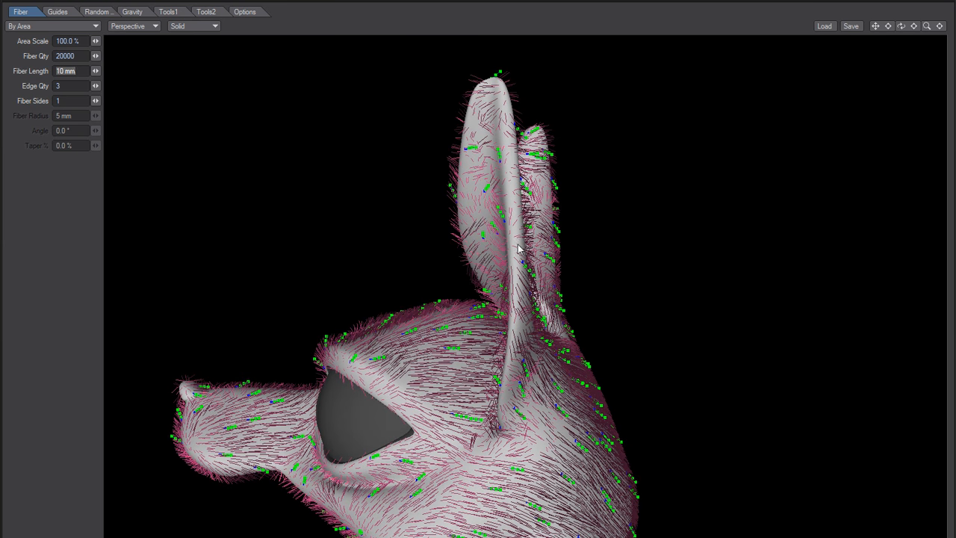
left_click_drag(517, 208, 432, 259)
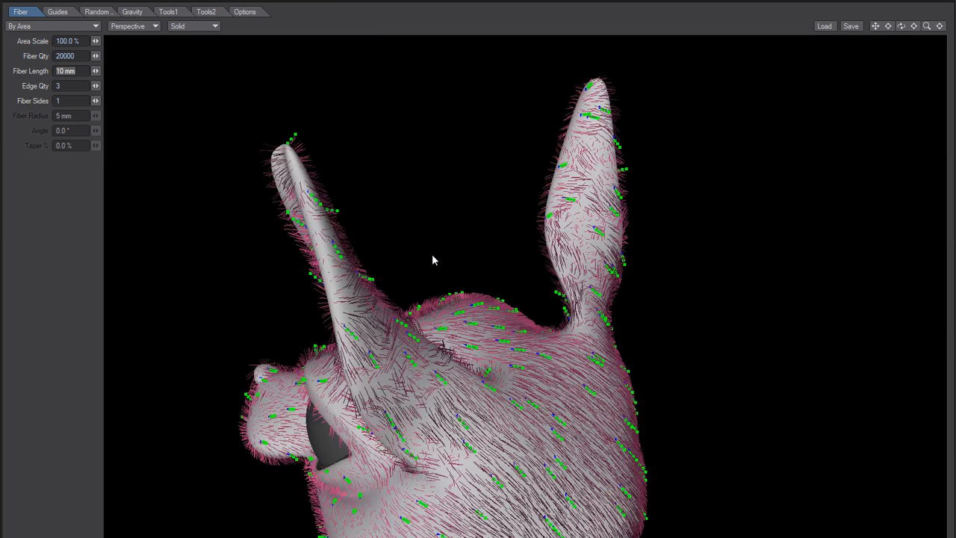
left_click_drag(350, 308, 487, 278)
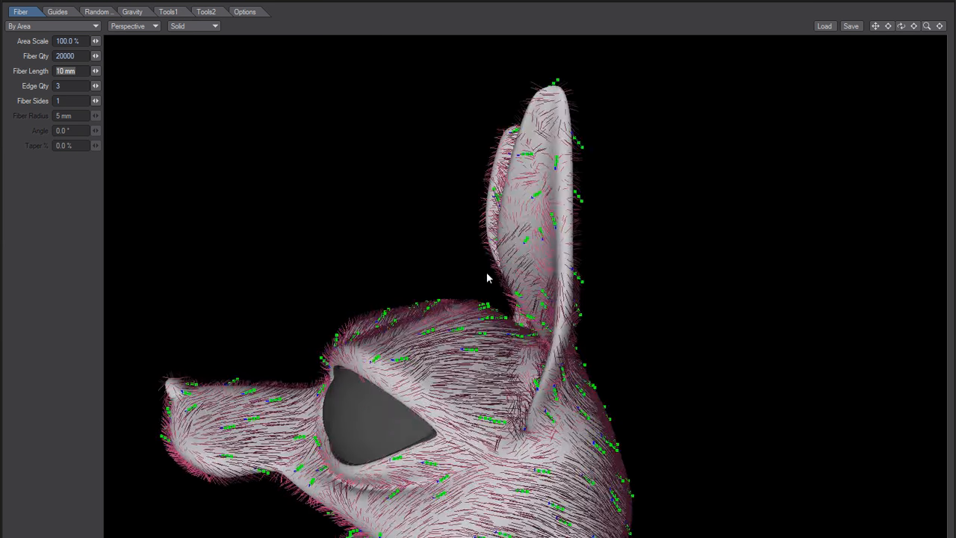
Comb the guides inside the ear upward so the inner-ear fur flows from the base toward the tip
left_click_drag(547, 275, 449, 281)
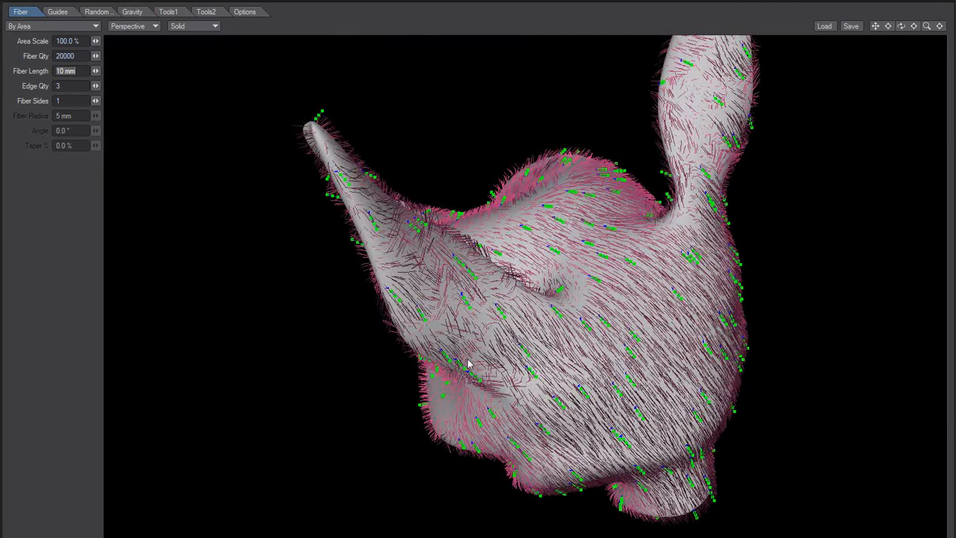
left_click_drag(469, 364, 677, 327)
left_click_drag(630, 303, 479, 296, "ctrl+alt")
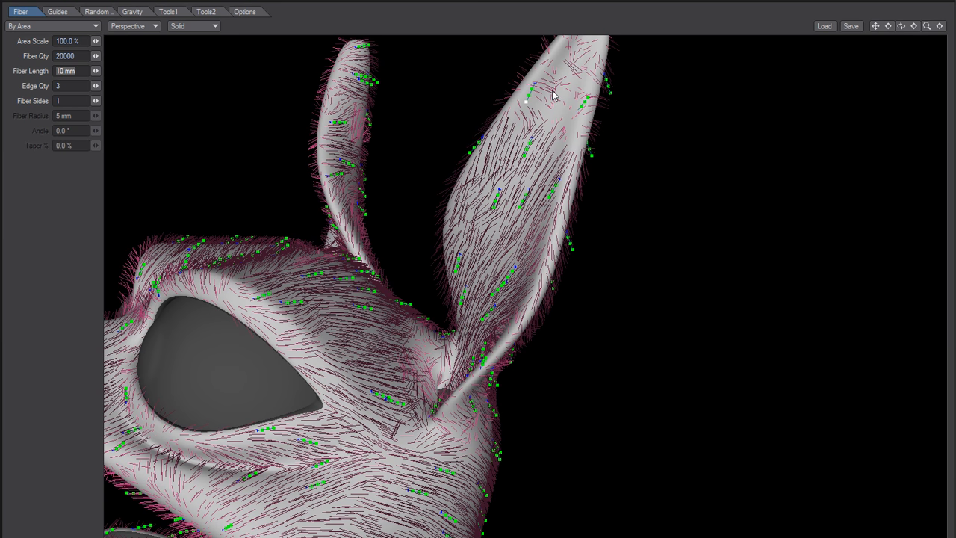
Comb the guides on the back and lower edges of the ear so the fur follows the ear's length
middle_click_drag(536, 227, 357, 354)
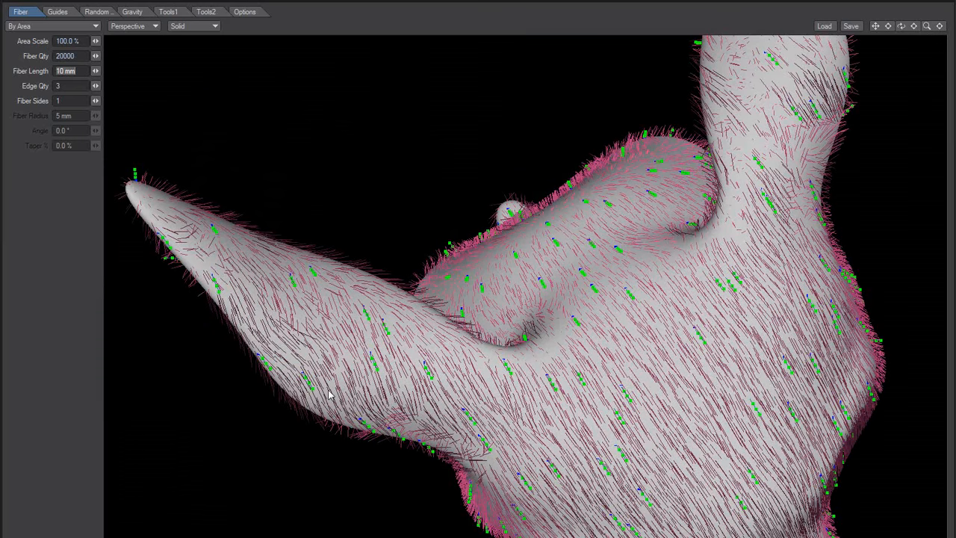
middle_click_drag(440, 430, 500, 263)
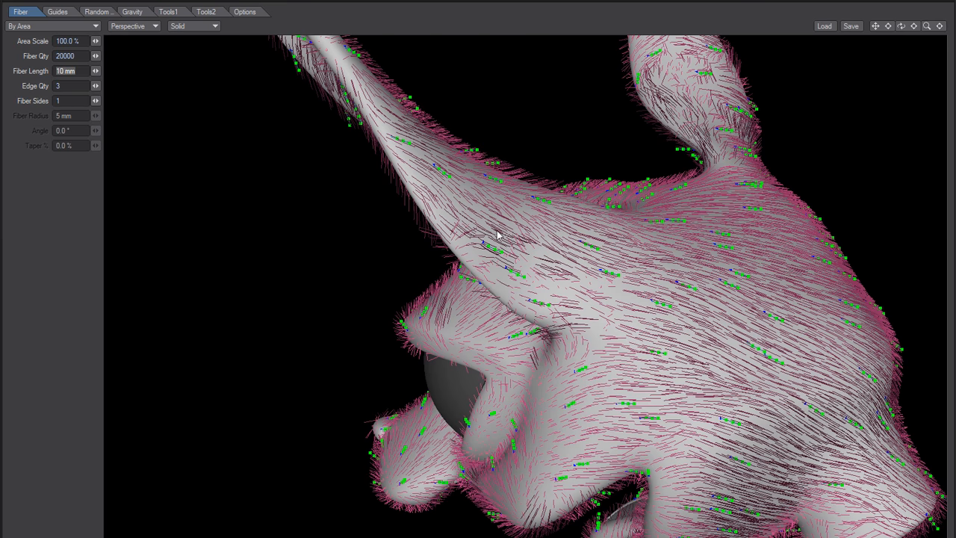
left_click_drag(503, 285, 580, 287, "alt")
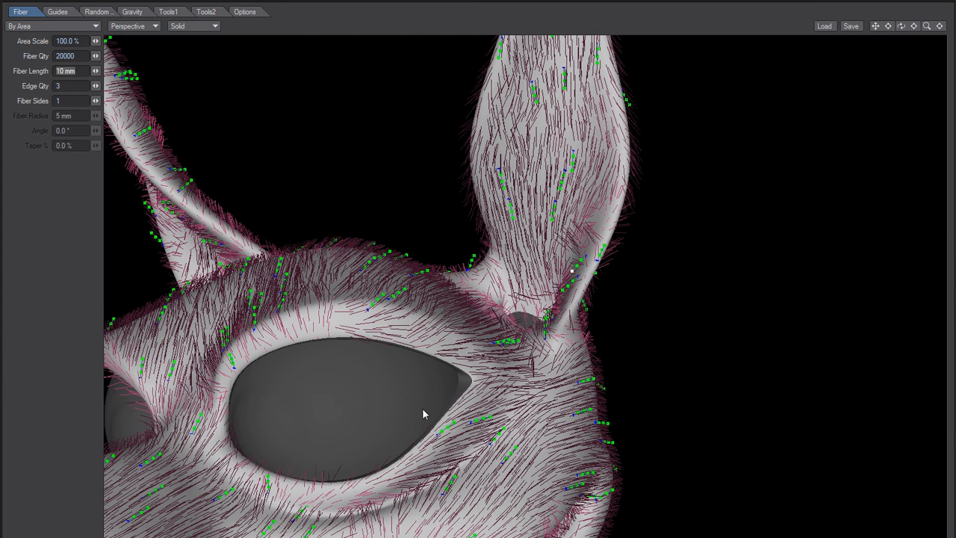
left_click_drag(608, 258, 226, 383, "alt")
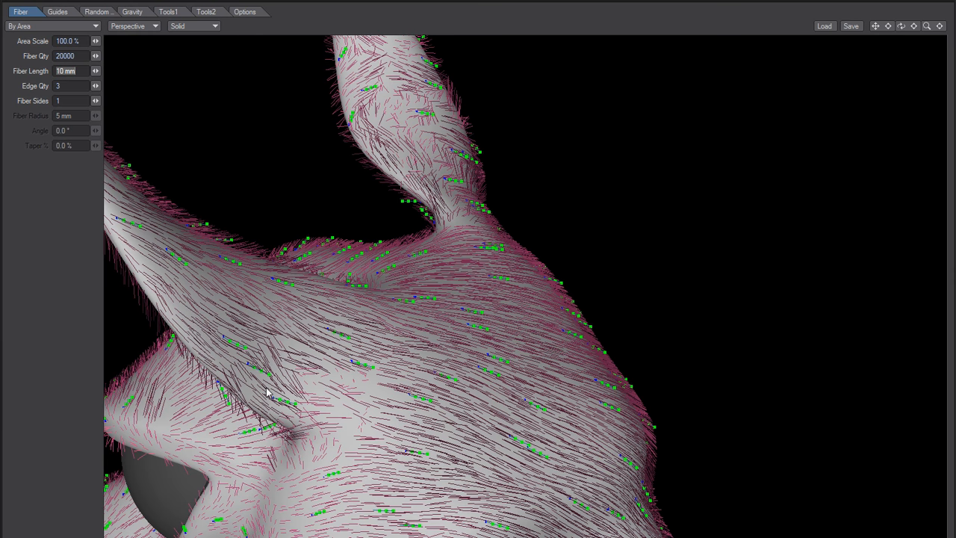
left_click_drag(251, 384, 625, 283, "alt")
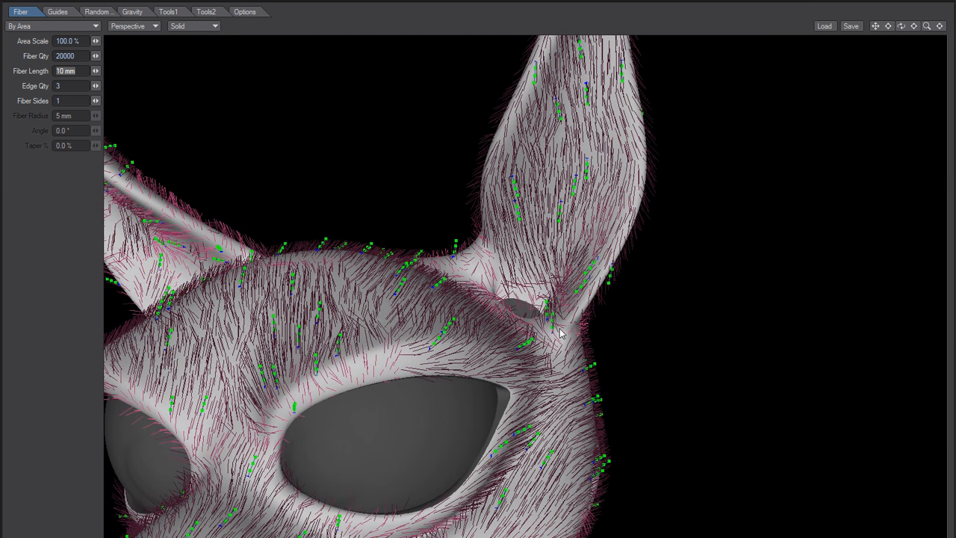
Realign the guides around the ear opening and the base of the ear to blend with the surrounding fur
left_click_drag(556, 322, 555, 342, "alt")
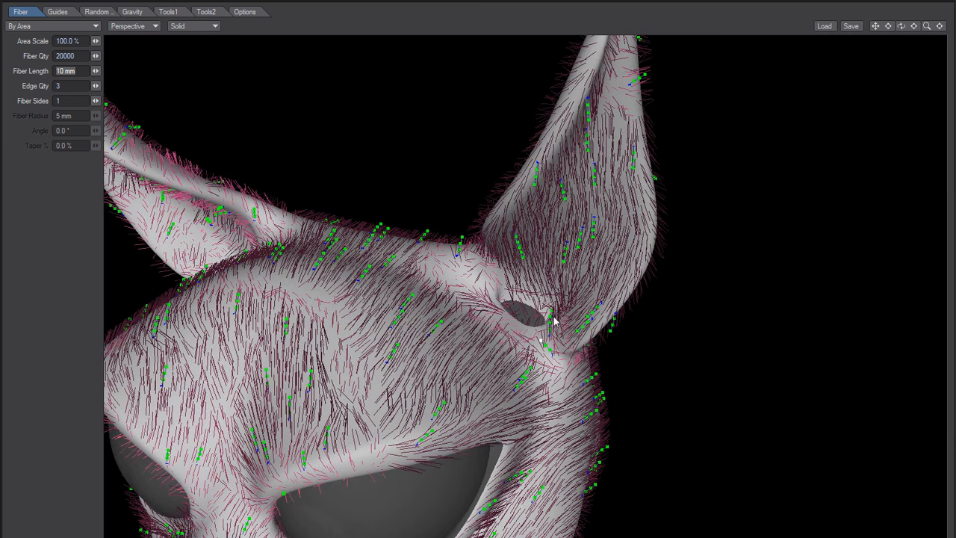
left_click_drag(557, 394, 562, 339, "alt")
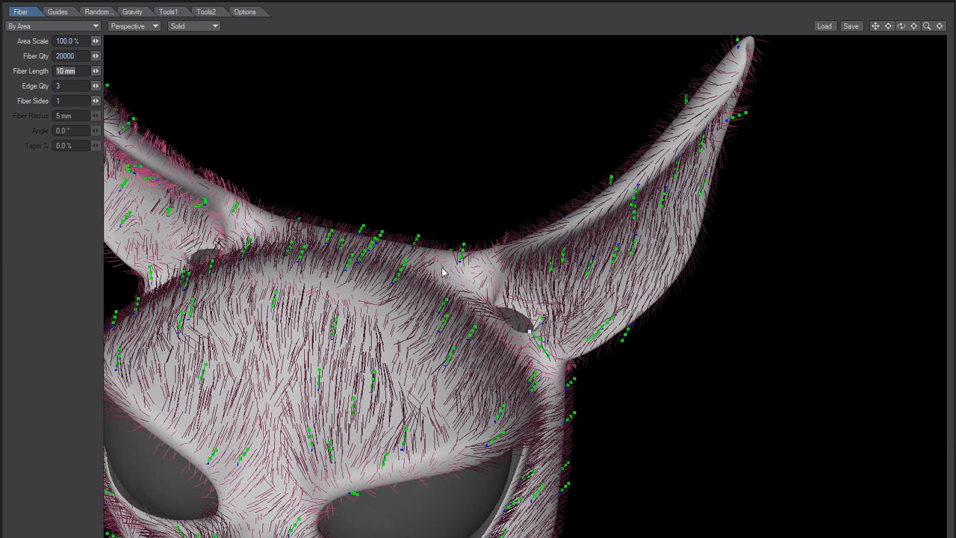
mouse_move(548, 334)
left_mouse_down("ctrl+alt")
mouse_move(564, 333)
mouse_move(593, 376)
mouse_move(606, 348)
mouse_move(552, 338)
left_mouse_up("ctrl+alt")
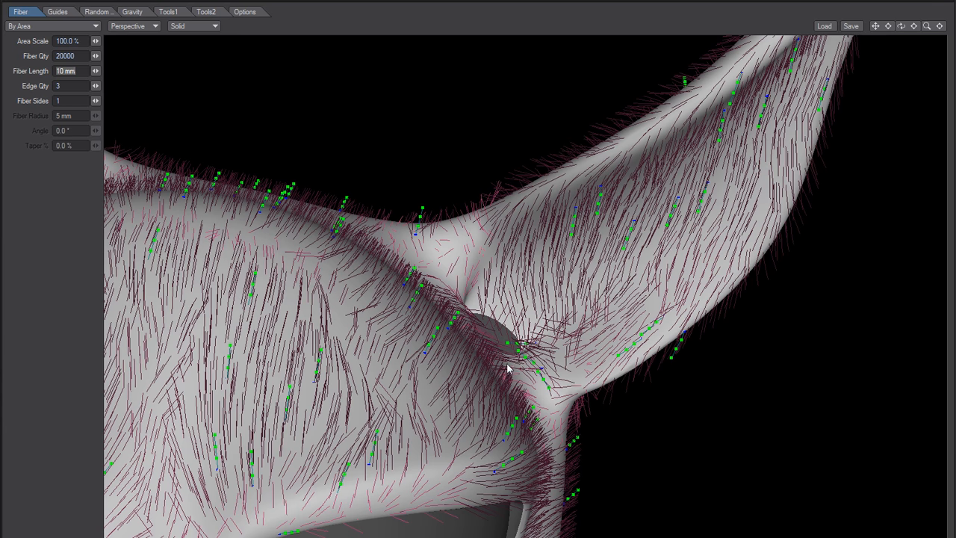
left_click_drag(534, 385, 549, 344)
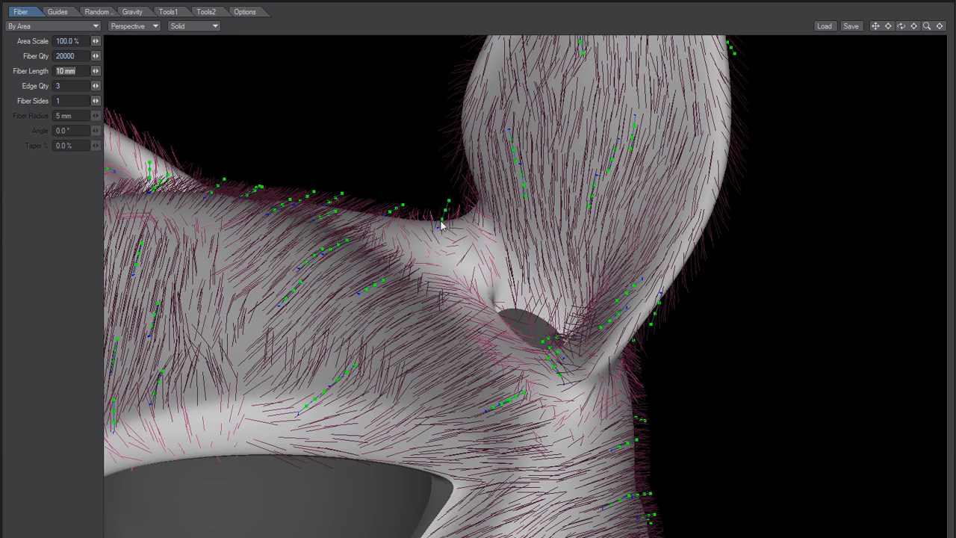
left_click_drag(526, 384, 541, 343)
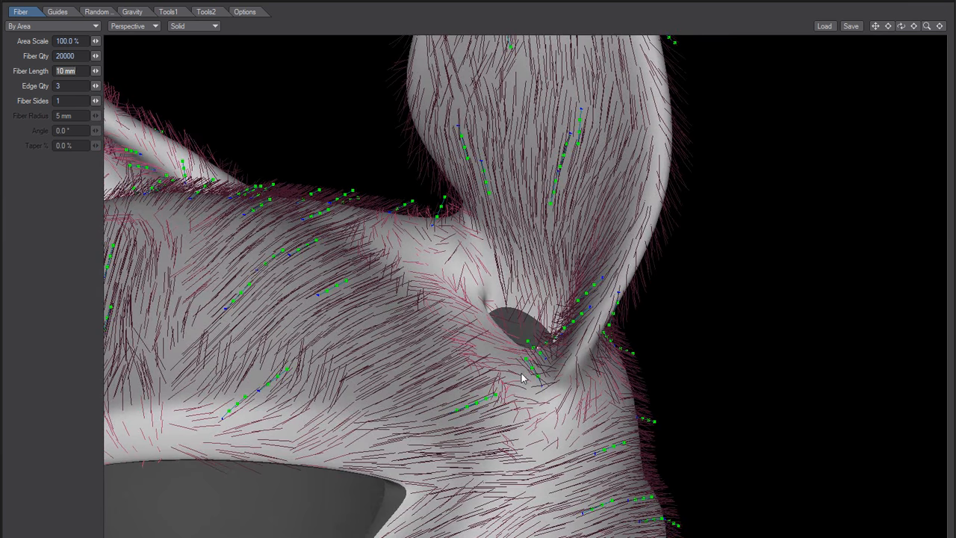
mouse_move(522, 366)
left_mouse_down()
mouse_move(534, 392)
mouse_move(459, 439)
mouse_move(548, 344)
mouse_move(523, 381)
left_mouse_up()
left_click_drag(455, 258, 377, 216)
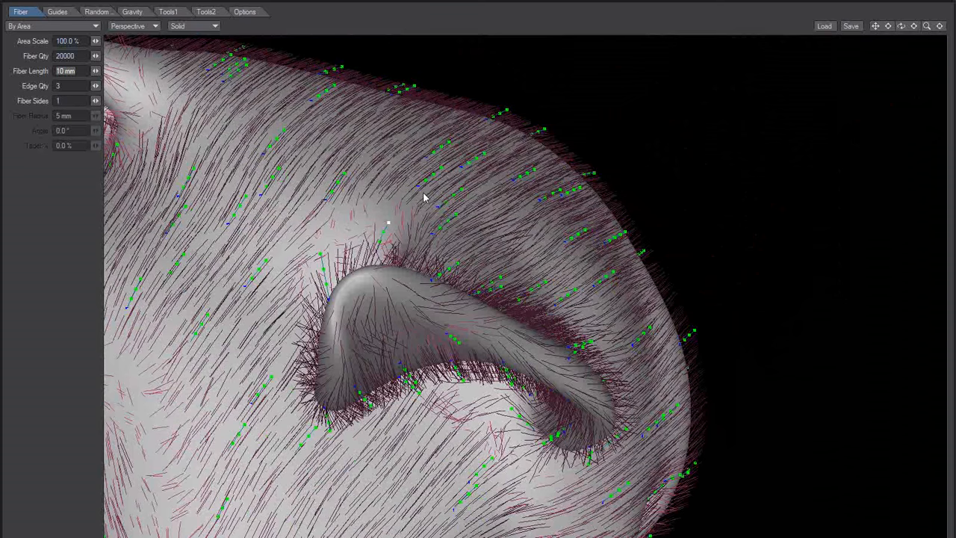
left_click_drag(401, 223, 475, 272)
Comb the guides on the cheek below the eye backward toward the ear
left_click_drag(333, 428, 412, 464)
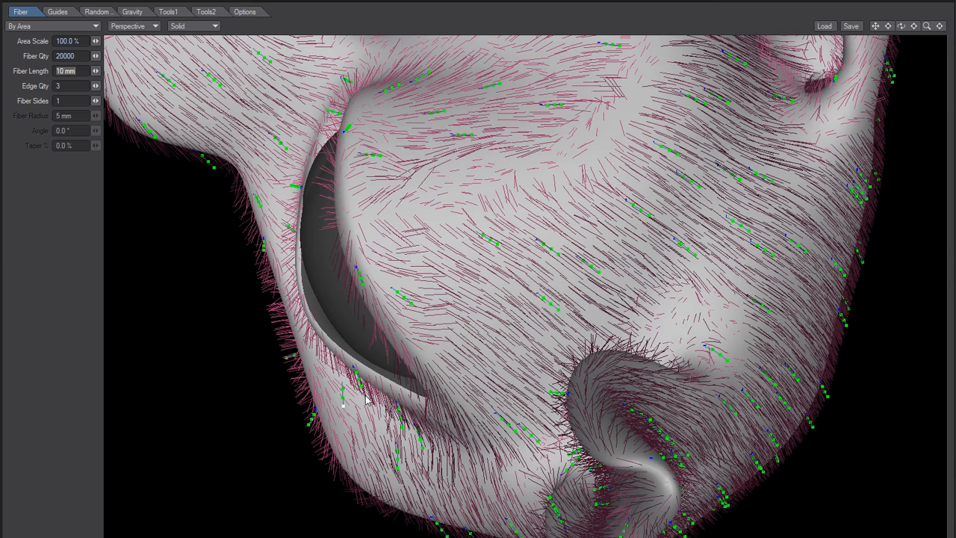
left_click_drag(426, 436, 662, 216)
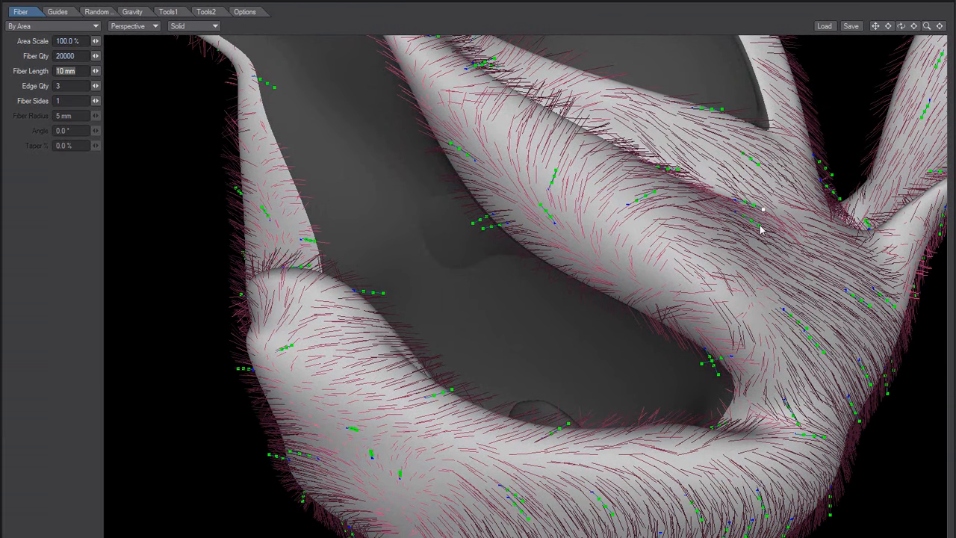
left_click_drag(759, 226, 799, 221)
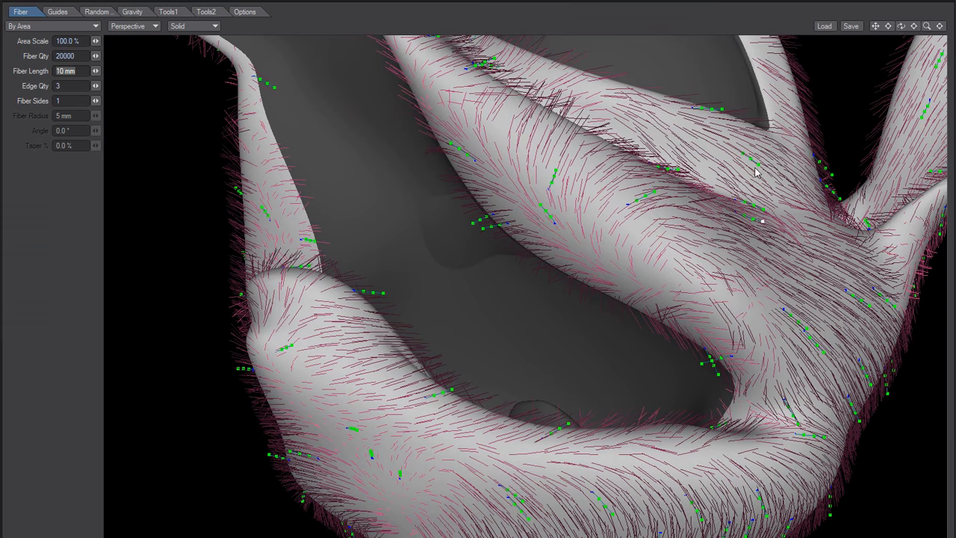
left_click_drag(760, 165, 811, 174)
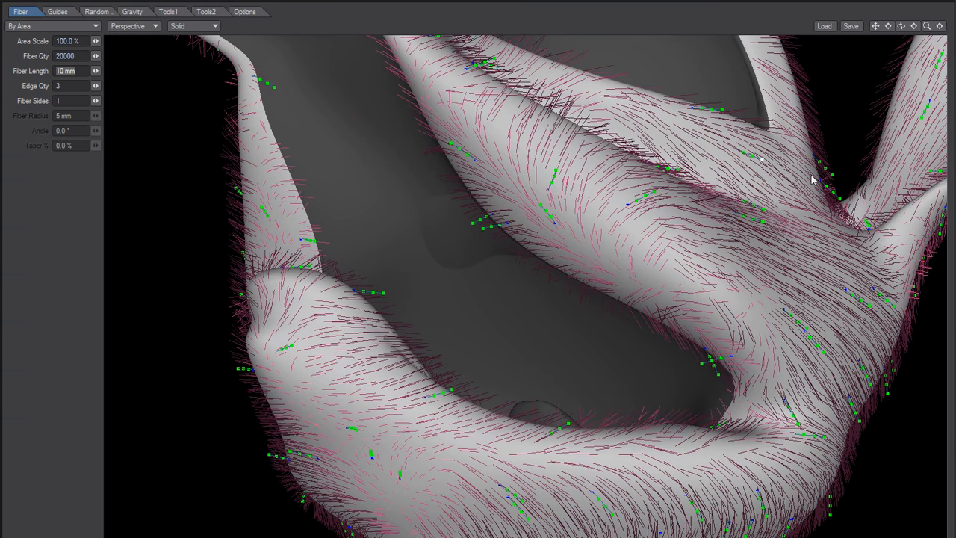
scroll(620, 216, "down", 3)
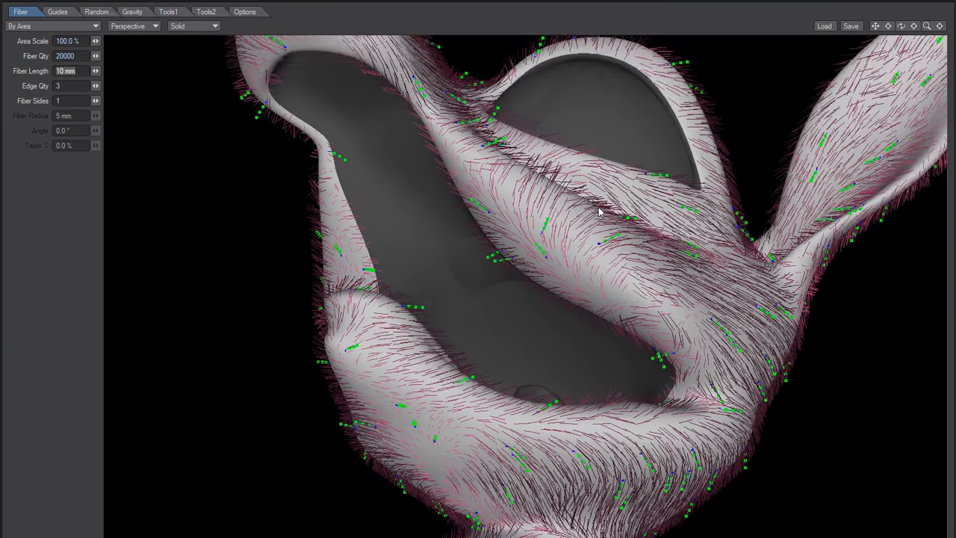
Adjust the guides along the upper lip edge on both sides of the muzzle so the fur follows the lip
left_click_drag(603, 209, 390, 432, "alt")
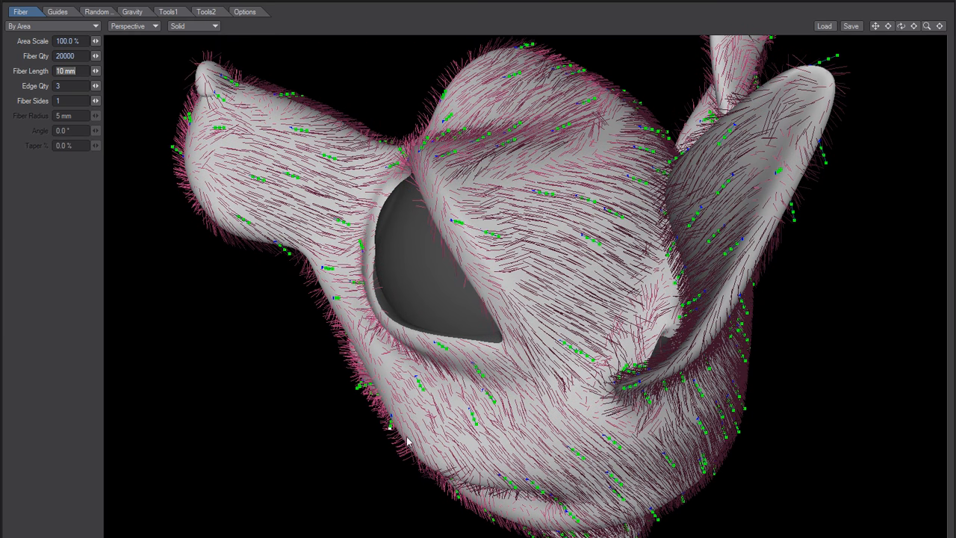
left_click_drag(393, 433, 390, 431)
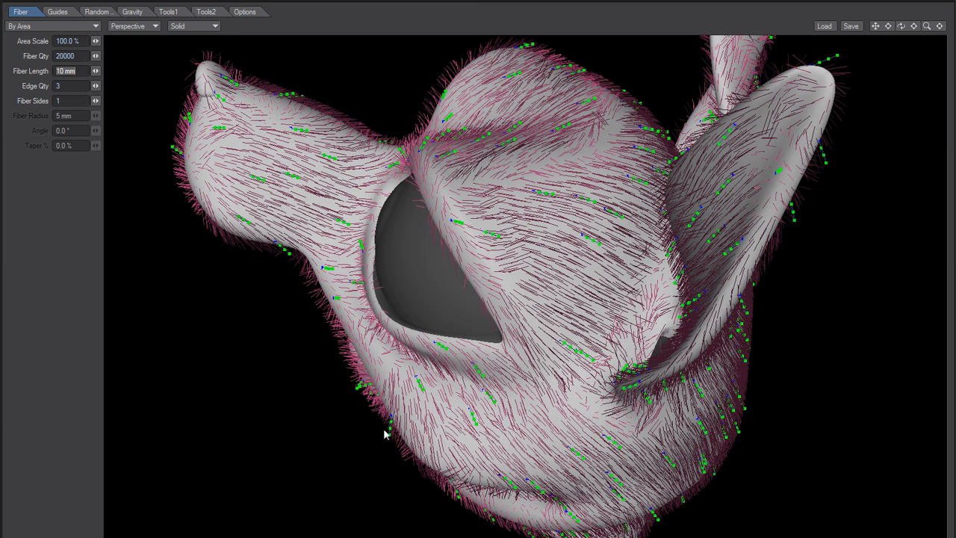
left_click_drag(384, 429, 375, 394, "alt")
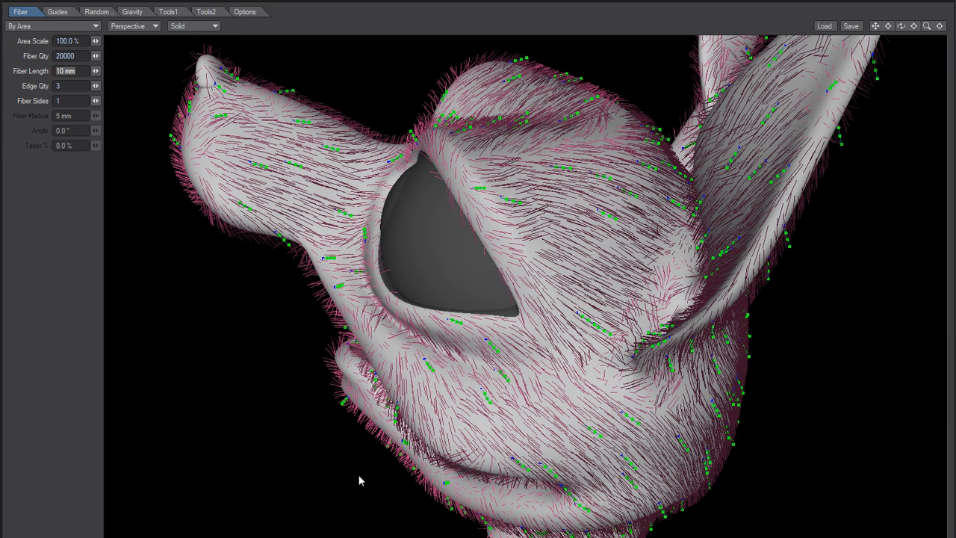
left_click_drag(439, 485, 732, 336)
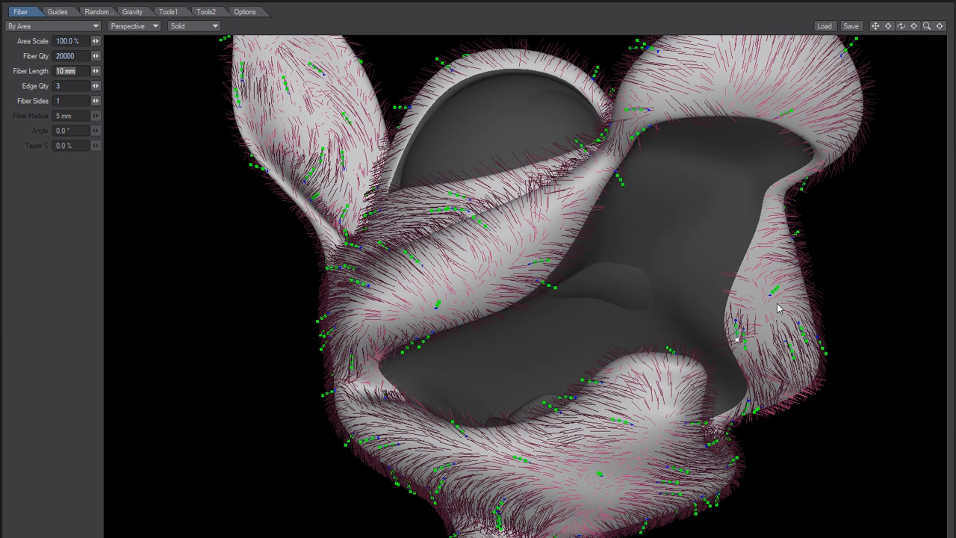
left_click_drag(764, 333, 549, 352)
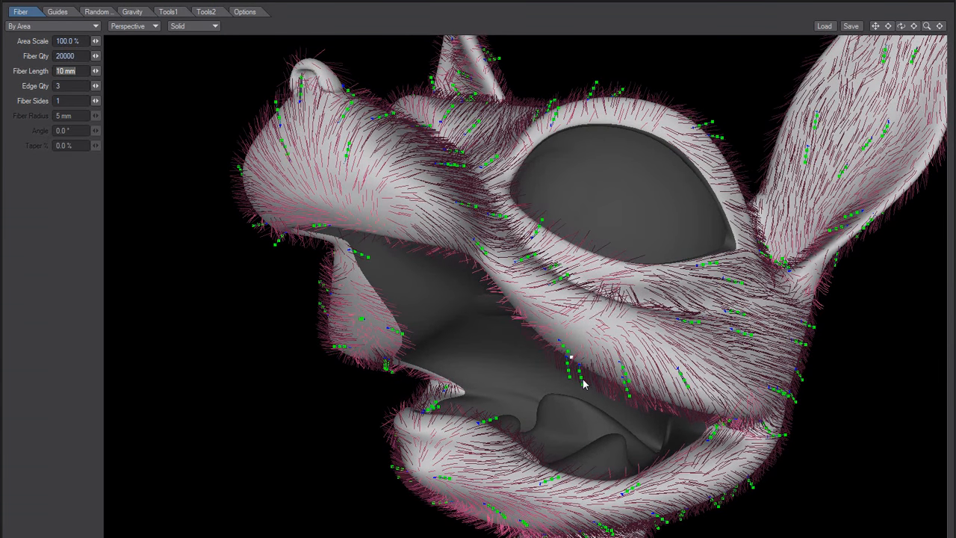
left_click_drag(573, 367, 549, 326)
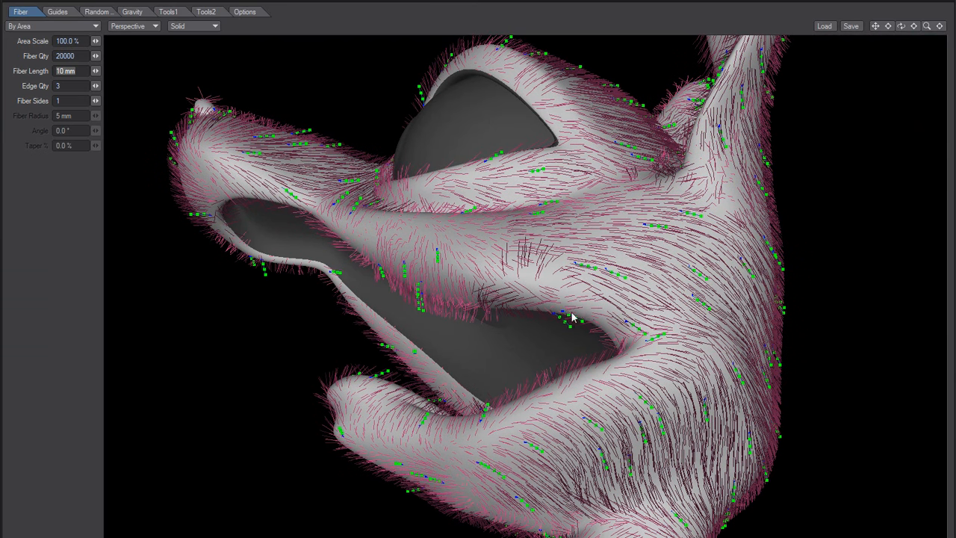
Comb the guides around the corner of the mouth back along the cheek
left_click_drag(641, 351, 598, 318)
left_click_drag(608, 332, 568, 255, "alt")
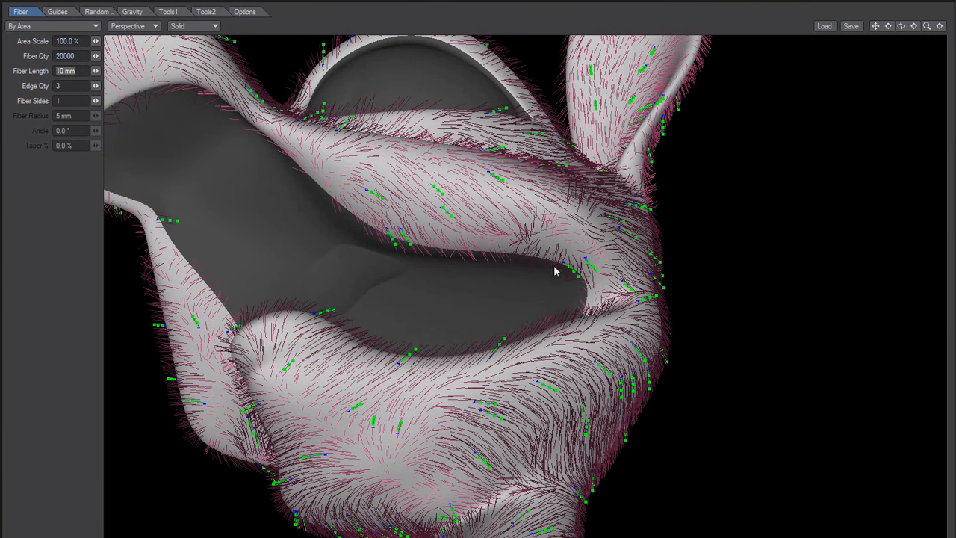
left_click_drag(544, 241, 396, 404, "alt")
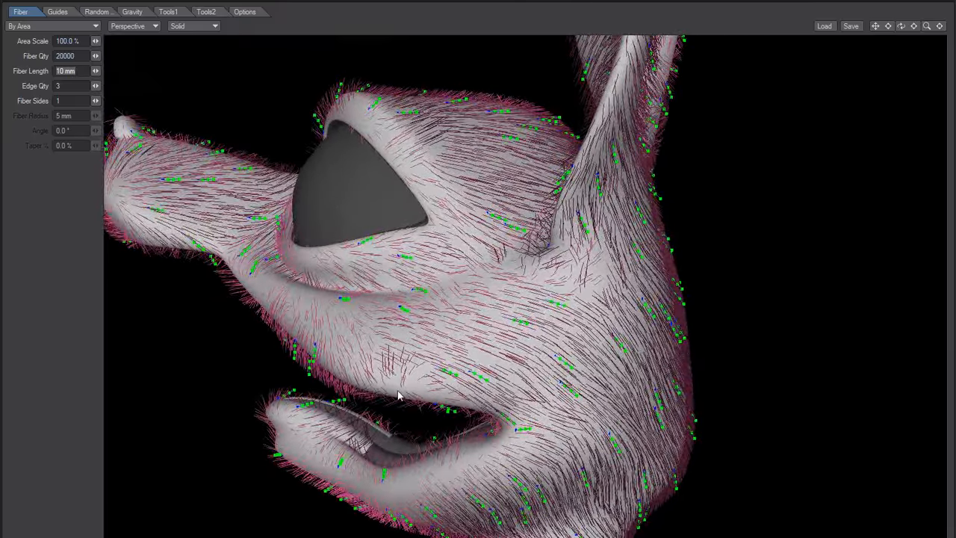
type("ggg")
left_click_drag(406, 389, 358, 401, "alt")
type("gg")
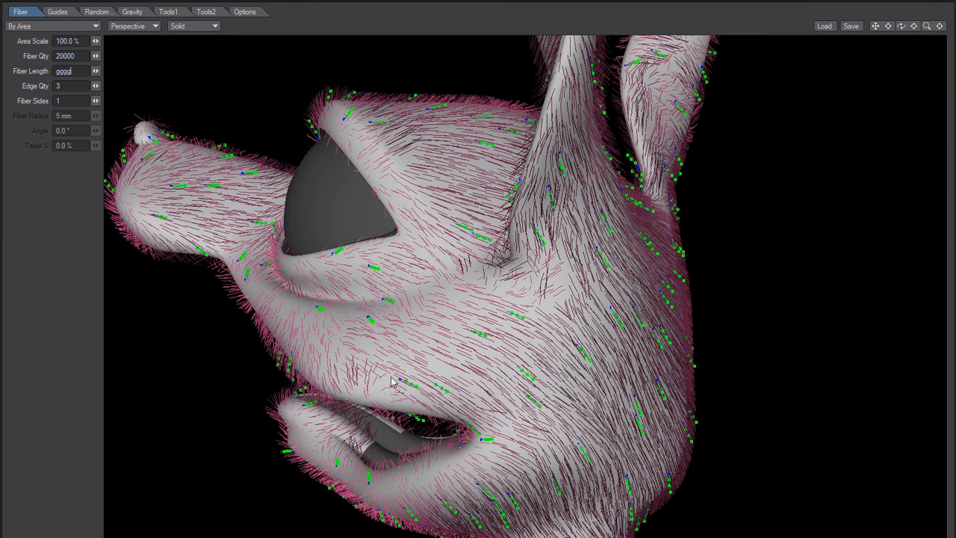
left_click_drag(390, 381, 384, 388, "alt")
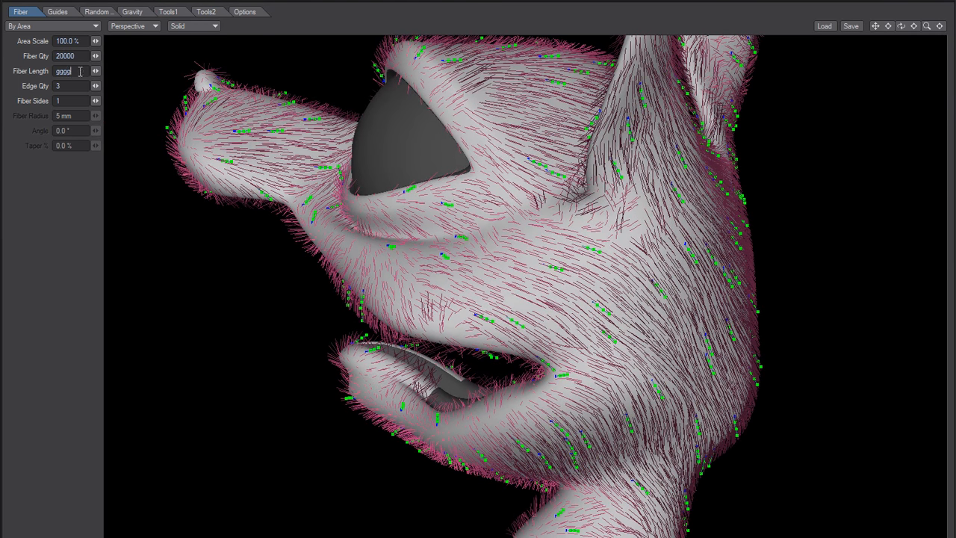
key("Return")
key("Return")
Add a guide on the upper lip edge in front of the mouth corner and bend it to follow the neighbouring fur
key("g")
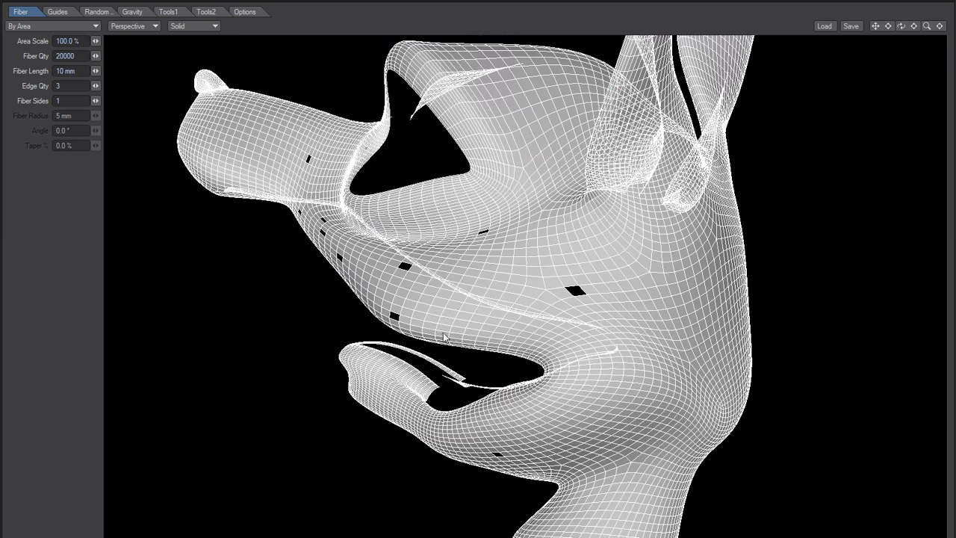
left_click(446, 329)
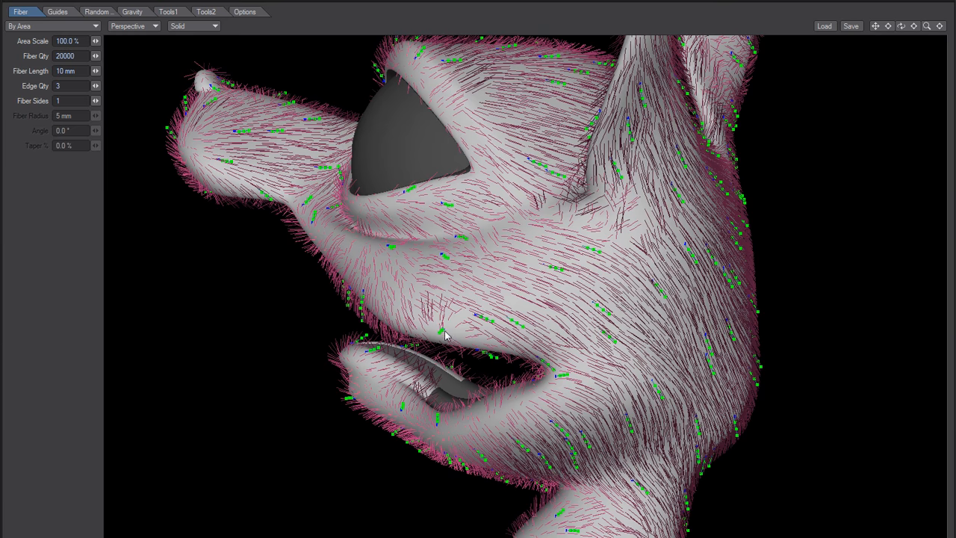
left_click_drag(459, 366, 399, 399, "alt")
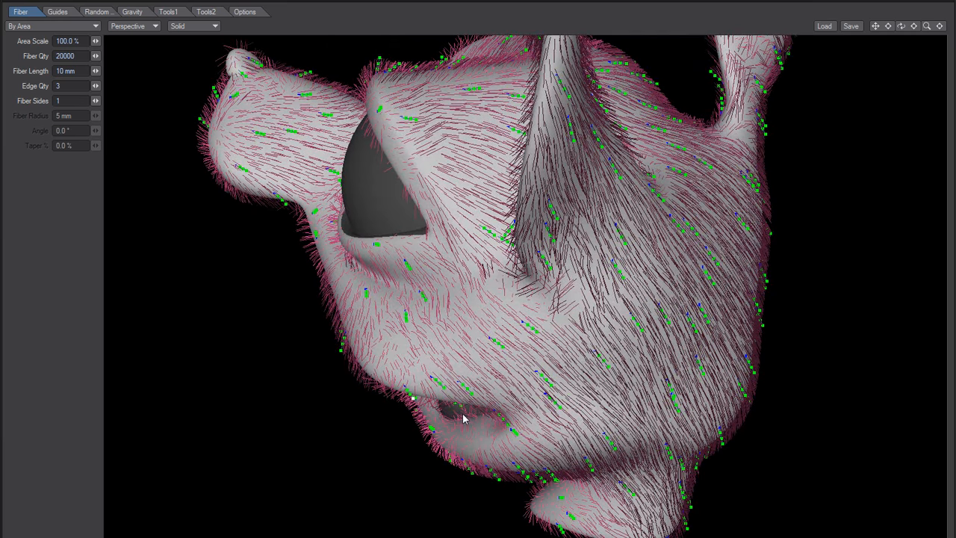
left_click_drag(463, 419, 632, 284, "alt")
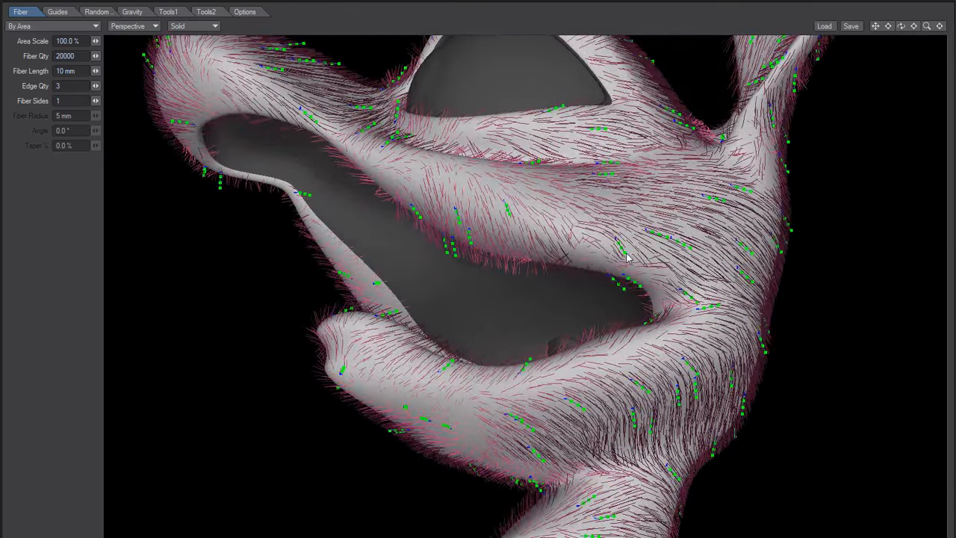
left_click(572, 266)
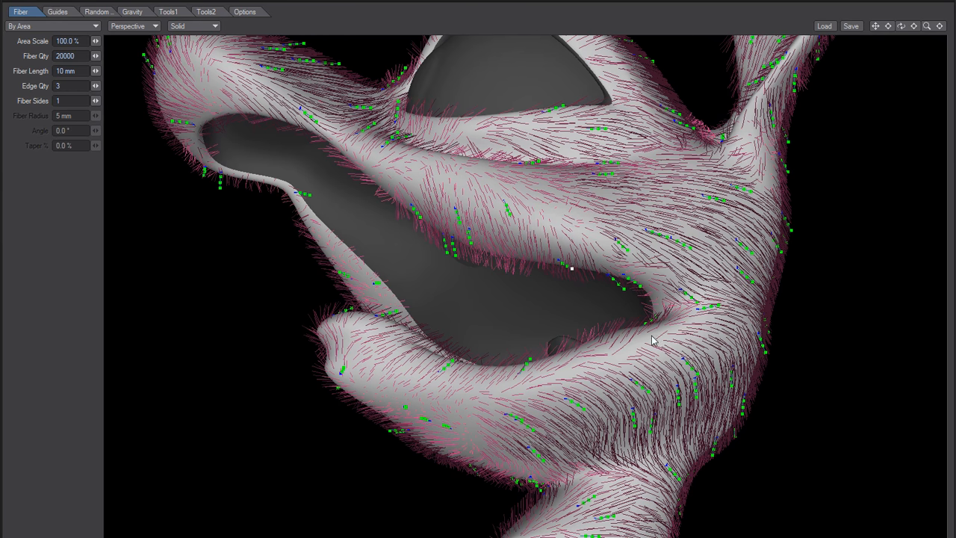
left_click(603, 294)
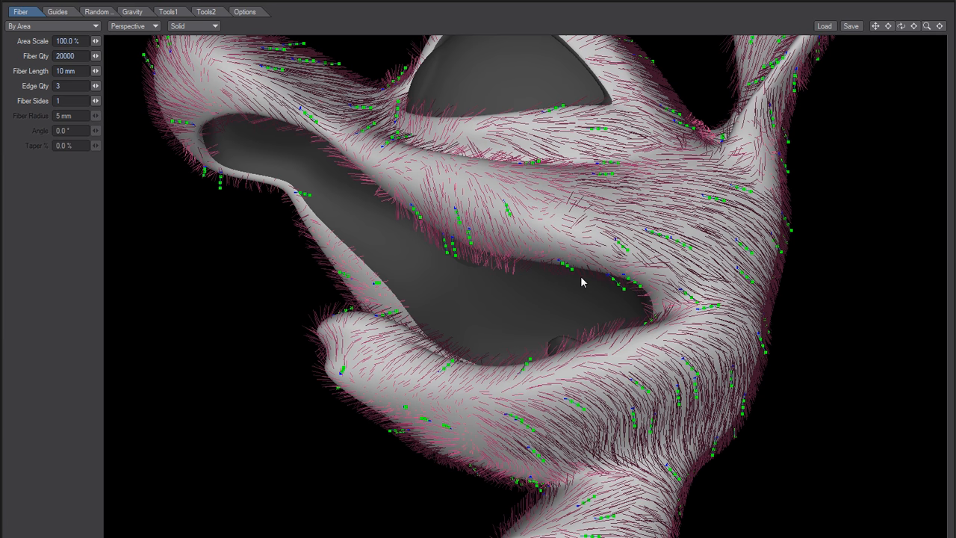
middle_click_drag(576, 277, 548, 321)
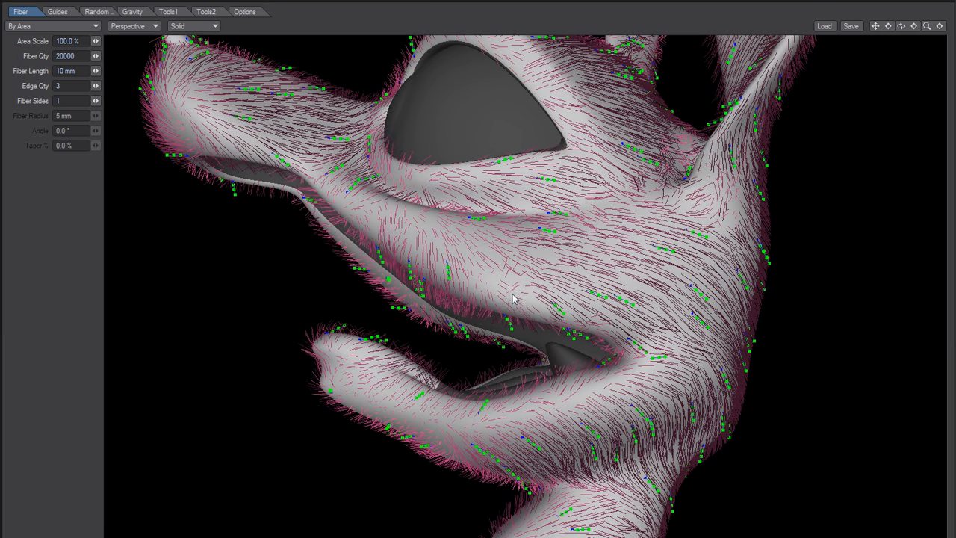
Add guides above the mouth corner and on the upper lip edge, and bend the lip guide back toward the corner
key("space")
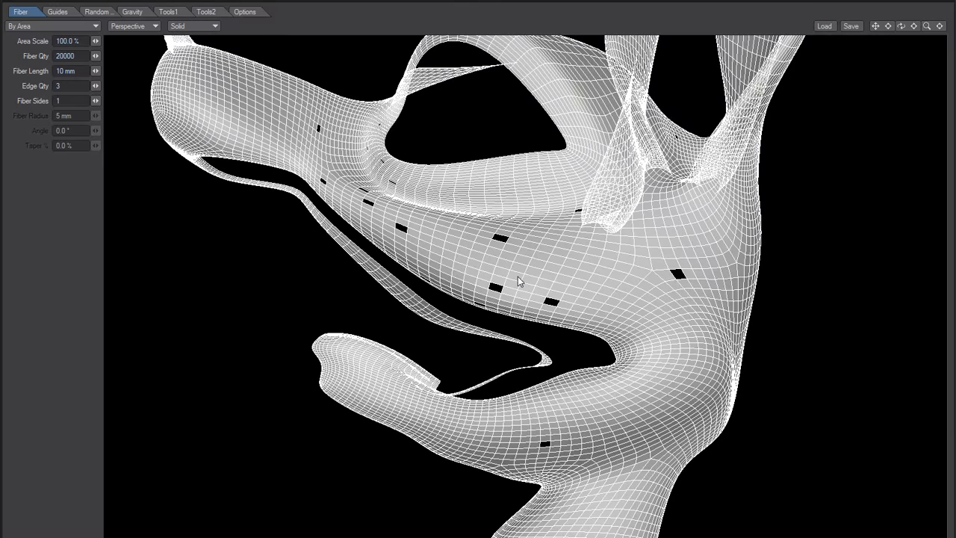
key("space")
left_click_drag(516, 326, 413, 389, "alt")
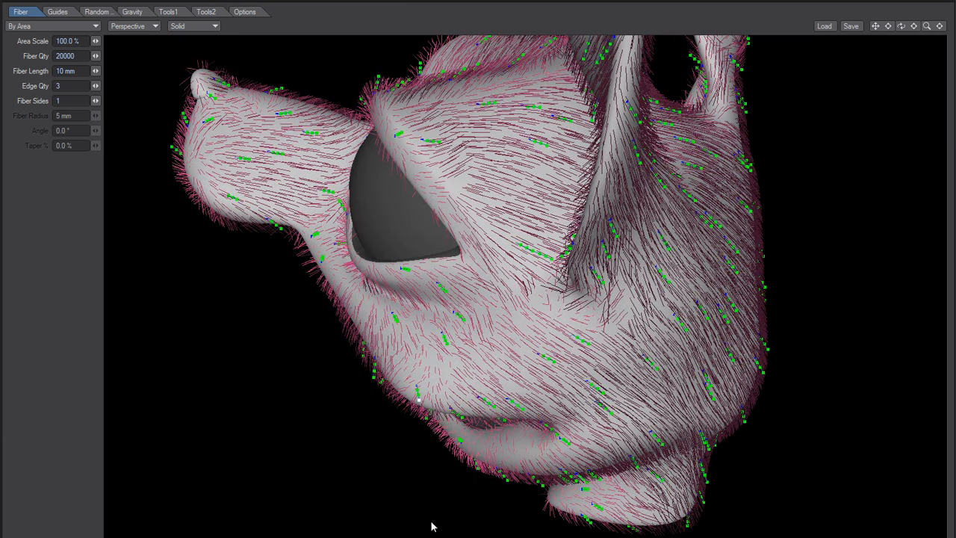
left_click(461, 406)
left_click_drag(457, 402, 616, 260, "alt")
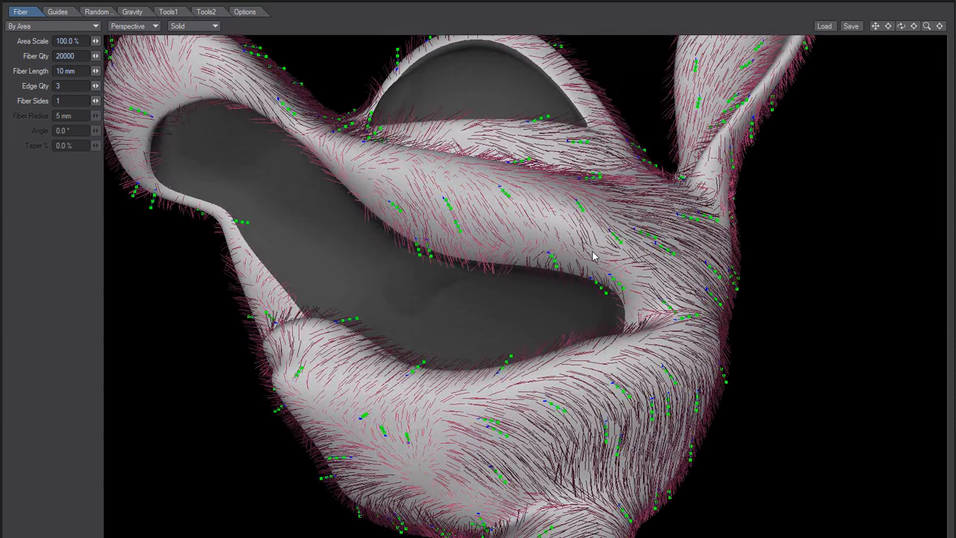
left_click(594, 257)
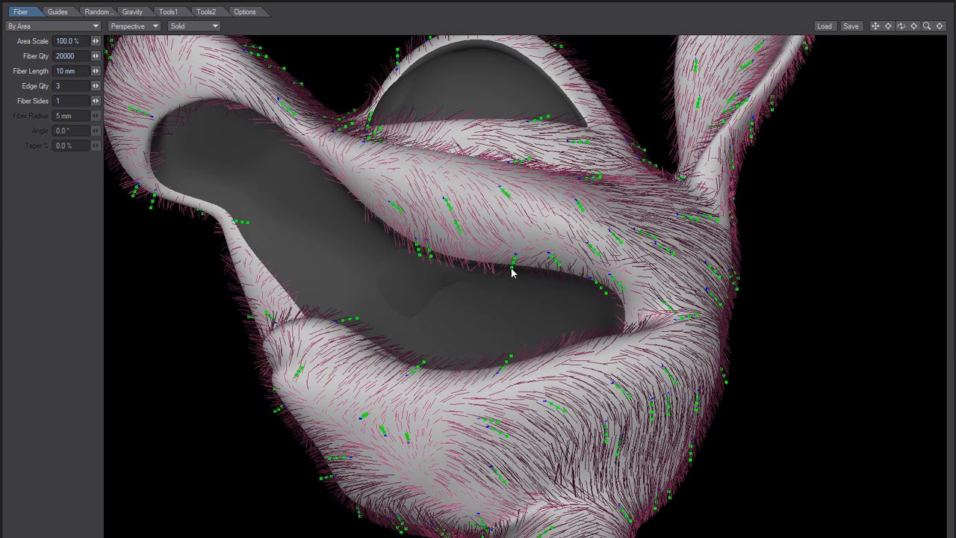
left_click_drag(511, 269, 514, 269)
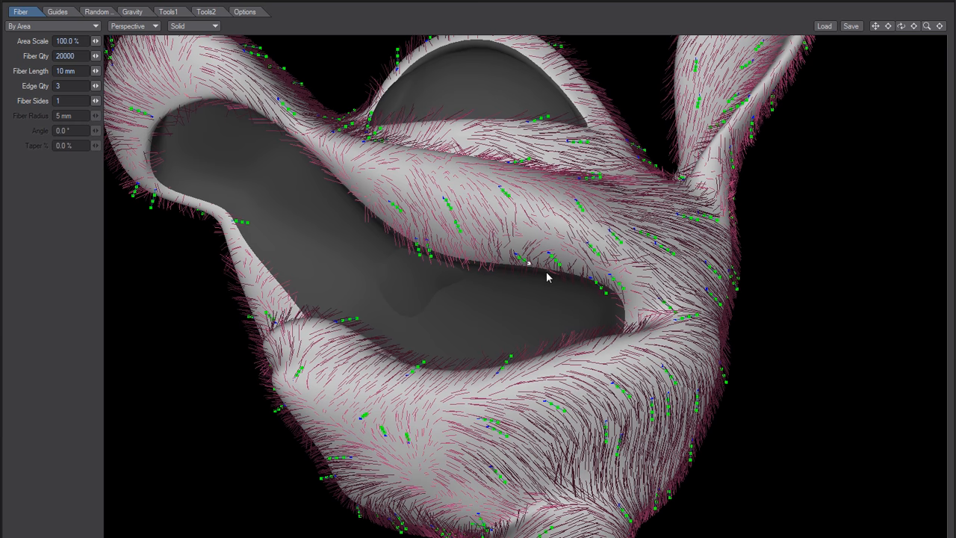
Add another guide just above the upper lip edge and angle it back to follow its neighbours
left_click(530, 245)
left_click_drag(531, 240, 531, 240, "alt")
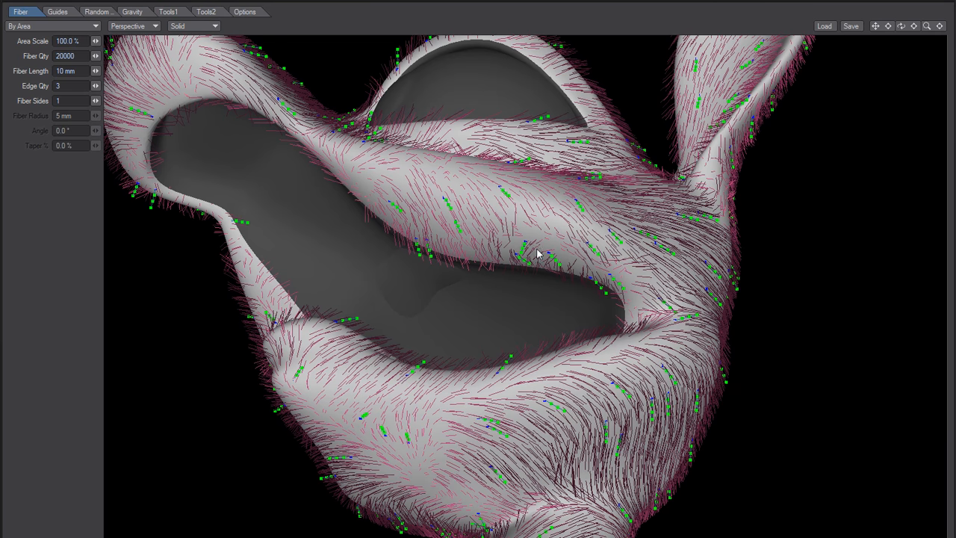
mouse_move(538, 255)
left_mouse_down("alt")
mouse_move(552, 279)
mouse_move(588, 284)
mouse_move(569, 282)
left_mouse_up("alt")
left_click_drag(493, 285, 534, 291, "ctrl+alt")
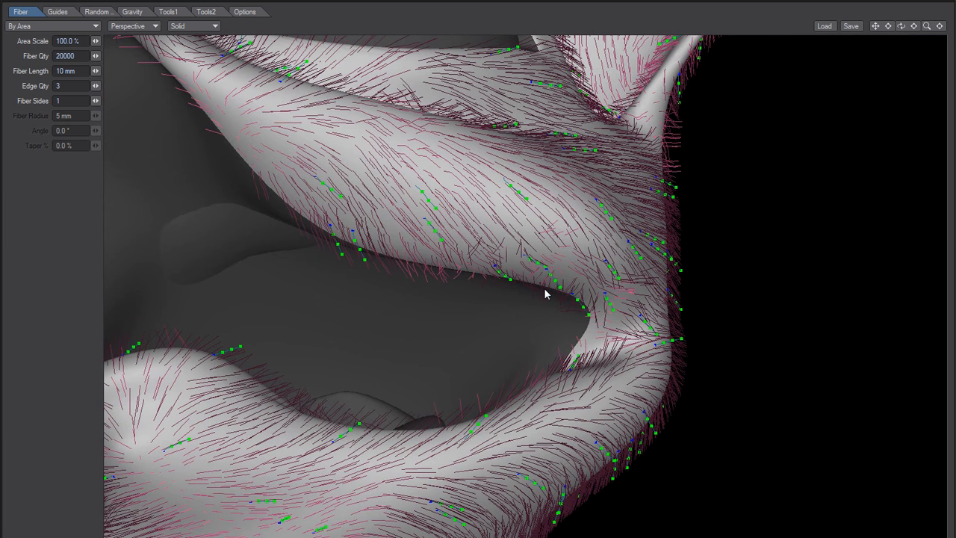
left_click_drag(539, 290, 510, 292, "alt")
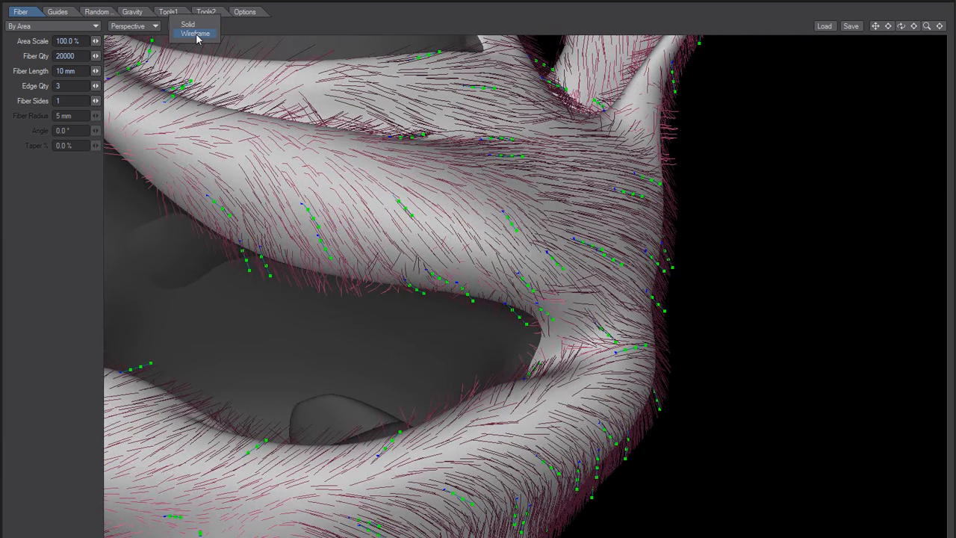
Inspect the guides along the upper lip in Wireframe display, and return the display to Solid
left_click(196, 34)
left_click_drag(423, 265, 348, 329, "alt")
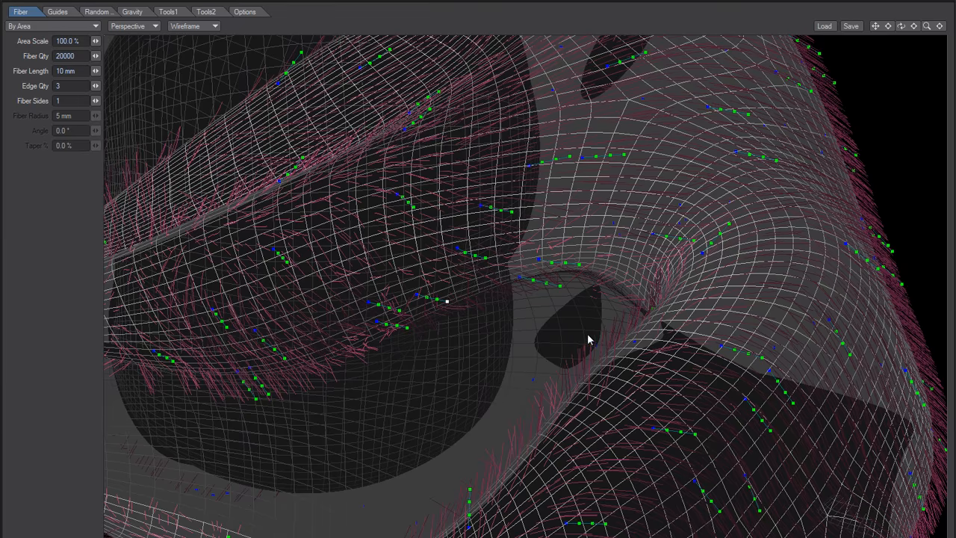
middle_click_drag(396, 337, 523, 276)
left_click(198, 26)
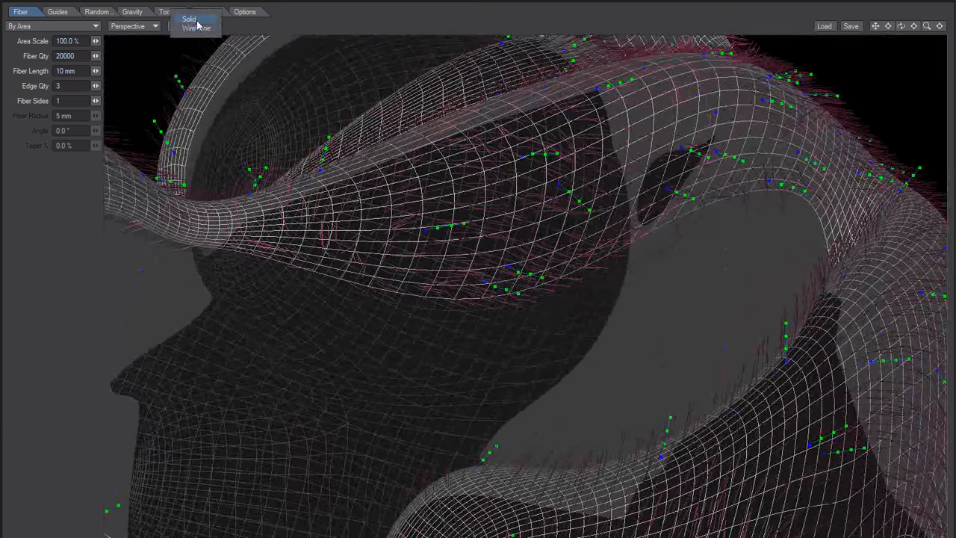
left_click(197, 21)
Examine the combed fur over the muzzle, cheek, mouth and ears from all around the head
mouse_move(569, 224)
middle_mouse_down()
mouse_move(466, 367)
mouse_move(393, 401)
mouse_move(405, 448)
mouse_move(386, 455)
mouse_move(433, 380)
mouse_move(529, 335)
mouse_move(525, 366)
mouse_move(505, 383)
middle_mouse_up()
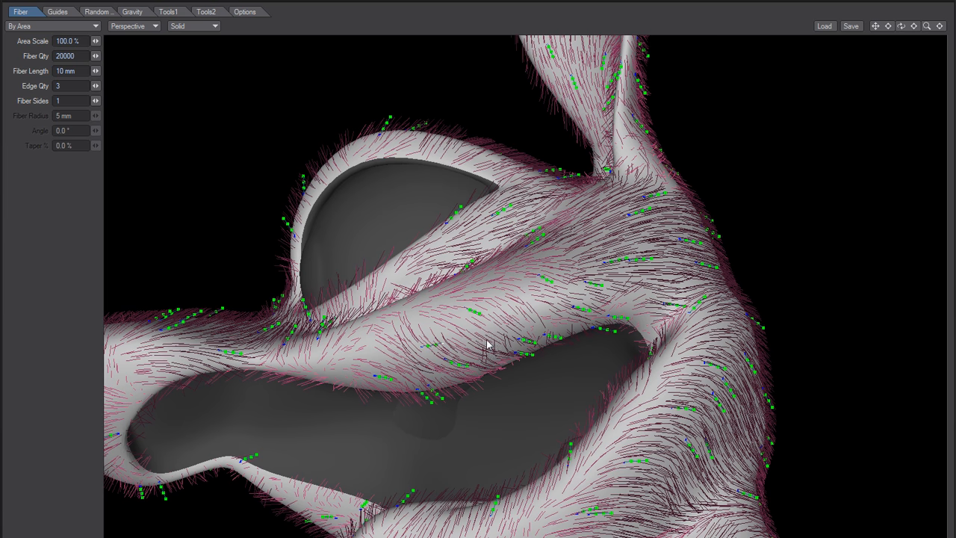
left_click_drag(499, 324, 461, 408, "alt")
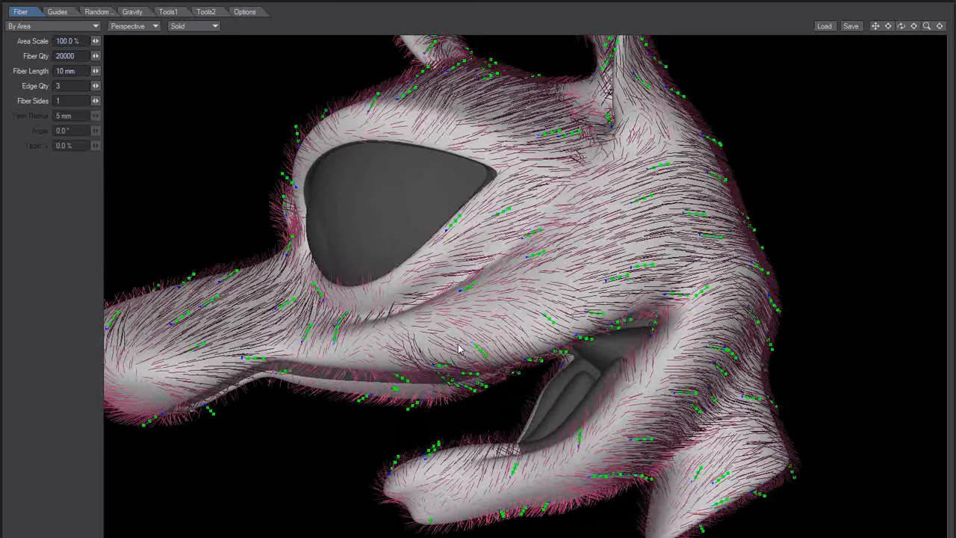
left_click_drag(459, 348, 511, 347, "alt")
left_click_drag(426, 422, 323, 195)
left_click(96, 12)
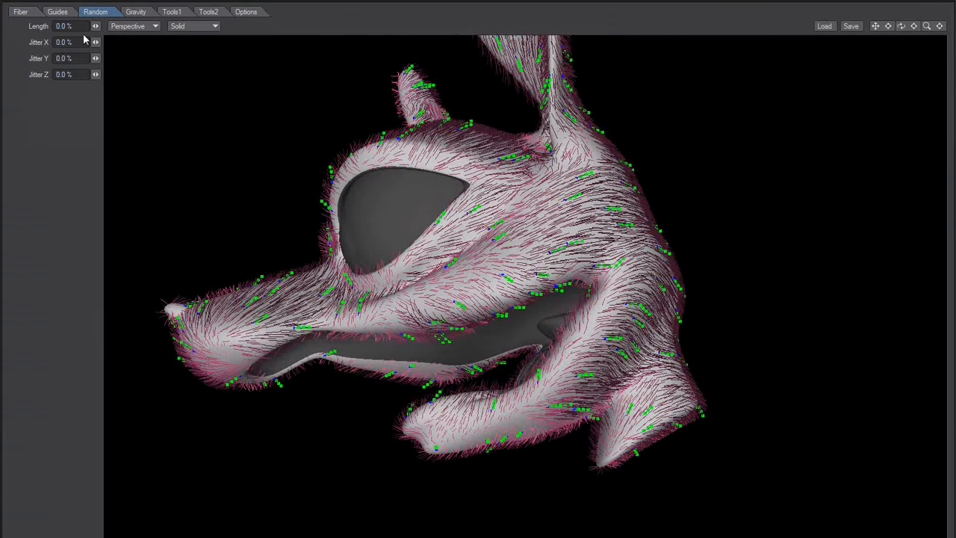
left_click(134, 12)
left_click(168, 13)
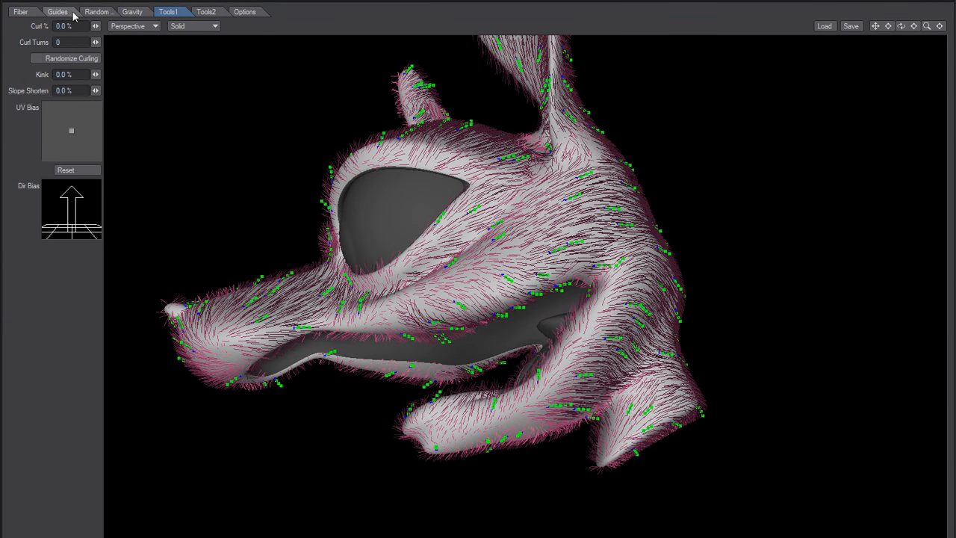
left_click(60, 12)
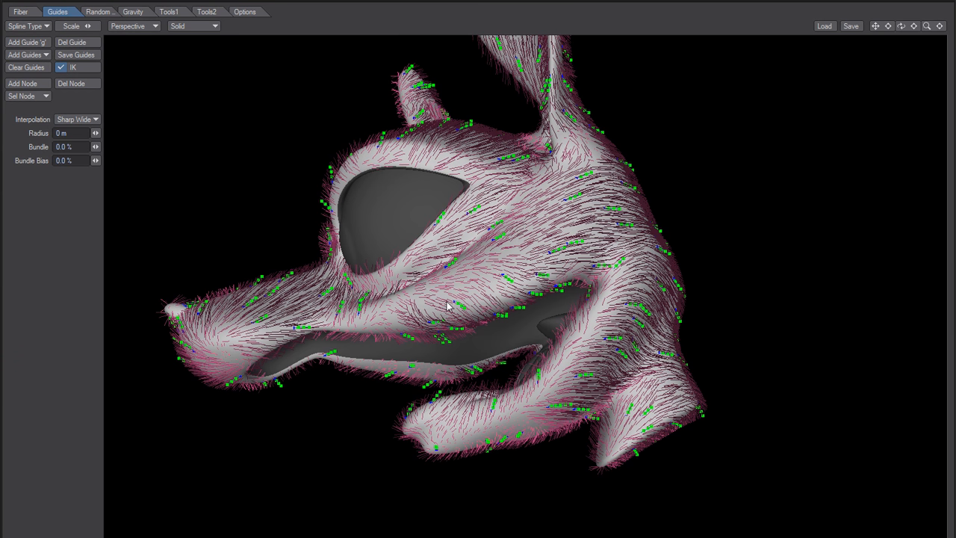
left_click_drag(448, 307, 504, 306, "alt")
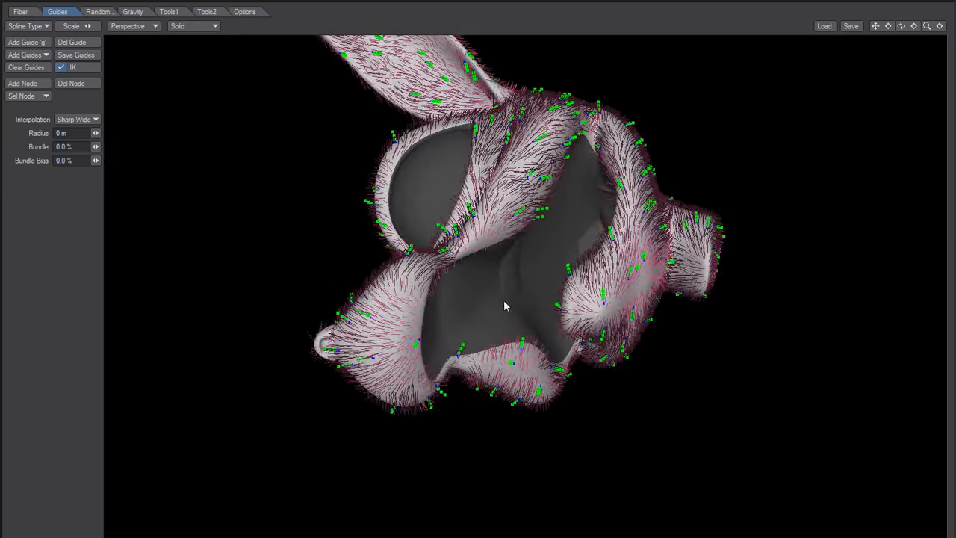
left_click_drag(451, 323, 395, 416, "alt")
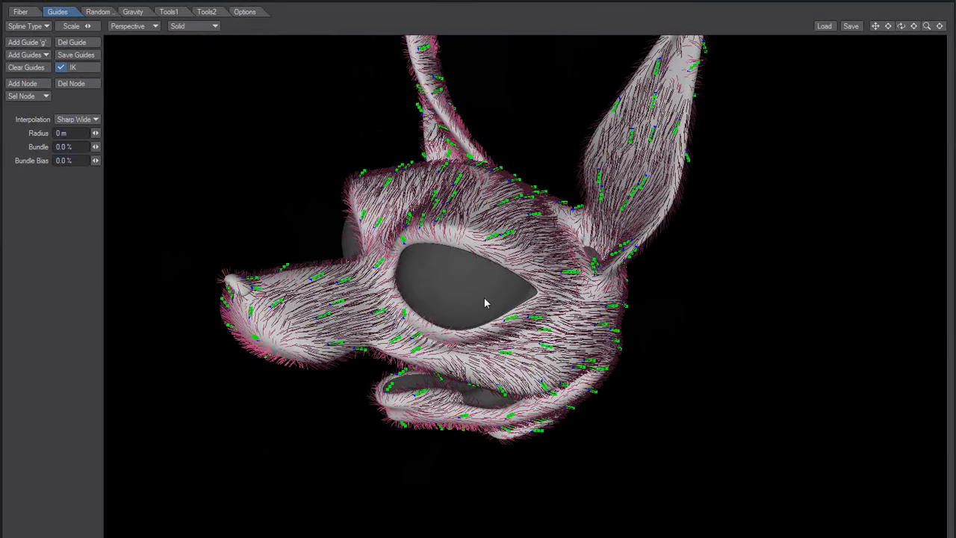
mouse_move(484, 300)
left_mouse_down("alt")
mouse_move(497, 299)
mouse_move(473, 324)
mouse_move(492, 336)
mouse_move(477, 331)
mouse_move(492, 307)
left_mouse_up("alt")
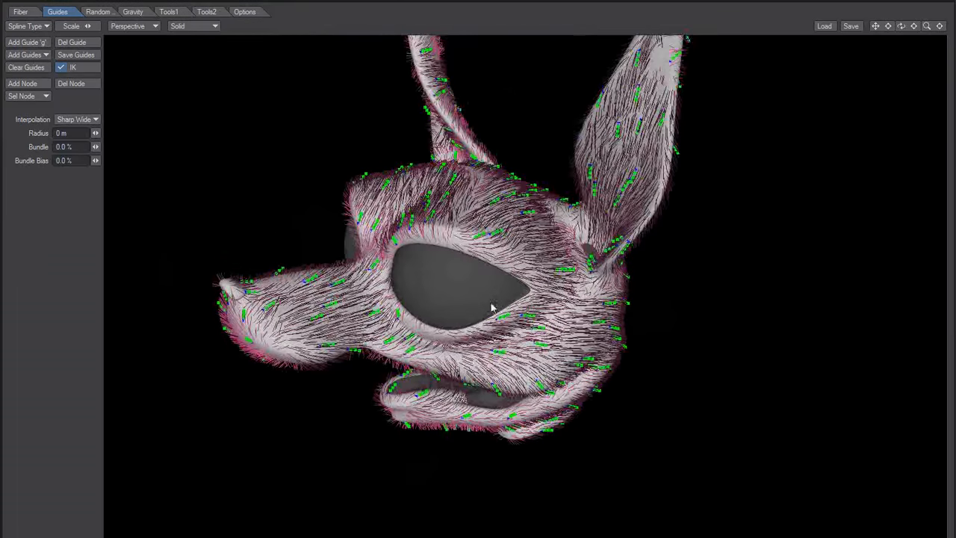
Select all guides on the negative X half of the head in the Top view and delete them
left_click(136, 28)
left_click(133, 43)
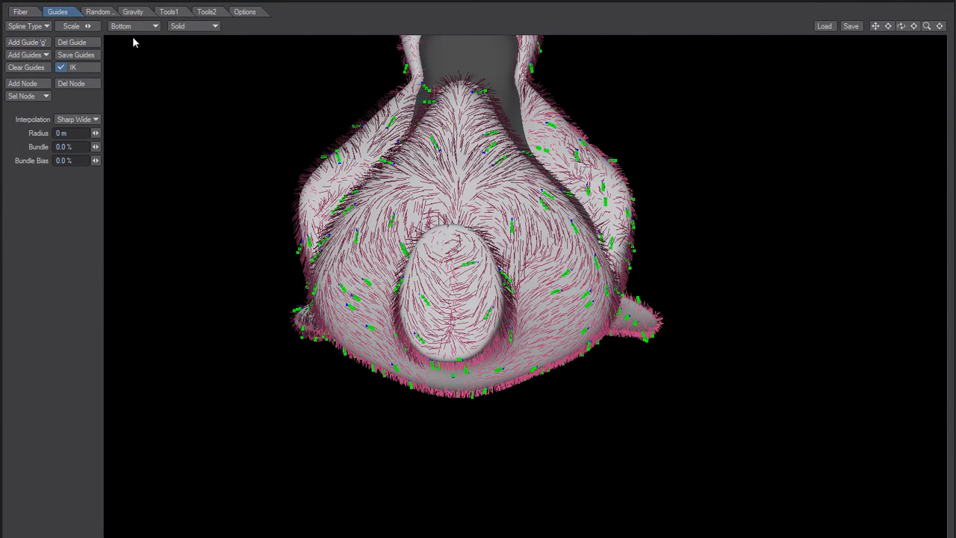
left_click(137, 27)
left_click(127, 15)
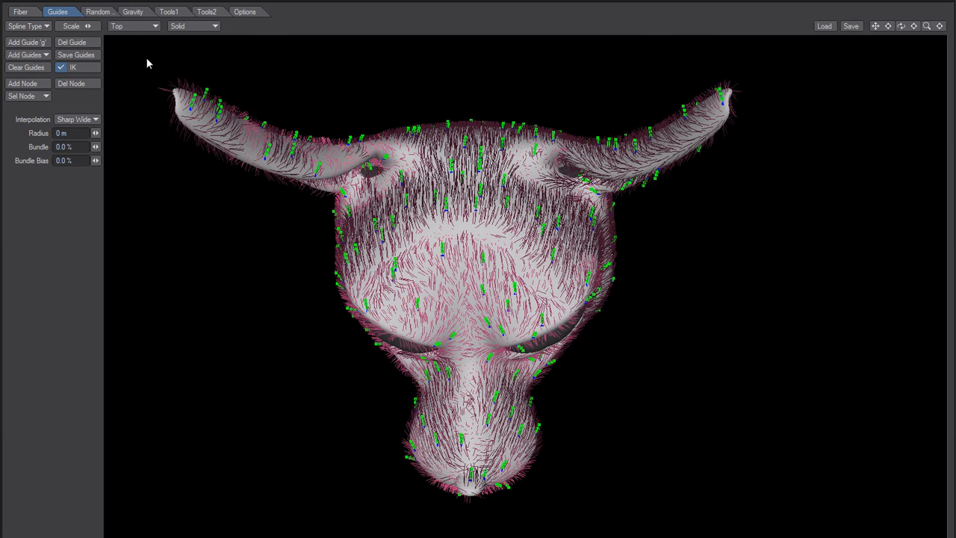
left_click_drag(152, 55, 474, 517)
left_click_drag(141, 59, 469, 527)
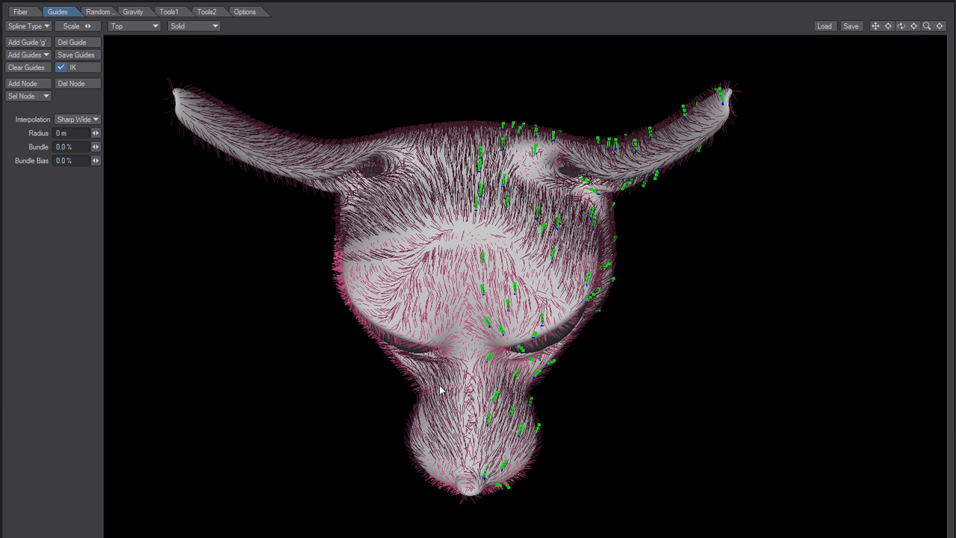
Compare the guides' Axis Mirror settings None, Y Axis and Z Axis on the fur, and set it back to X Axis
left_click_drag(440, 390, 581, 348, "alt")
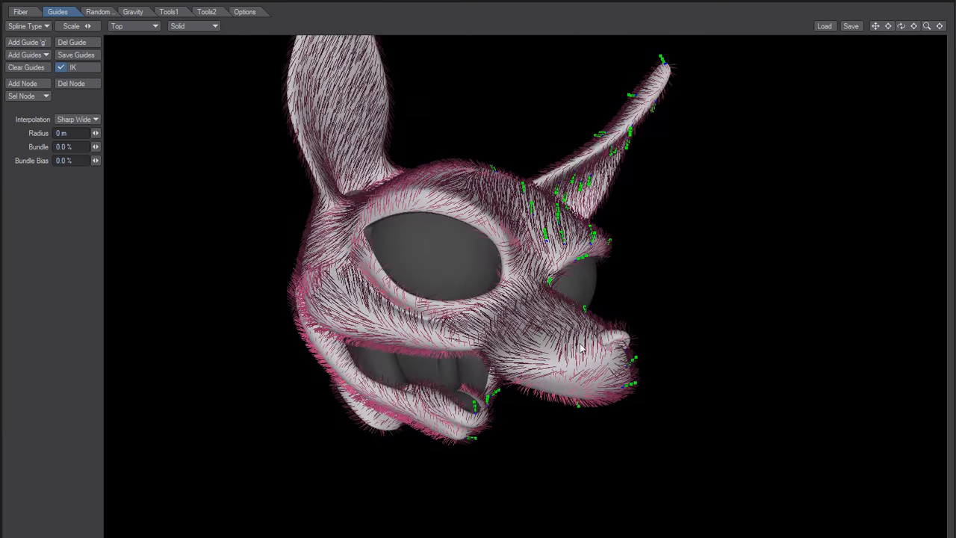
left_click(206, 12)
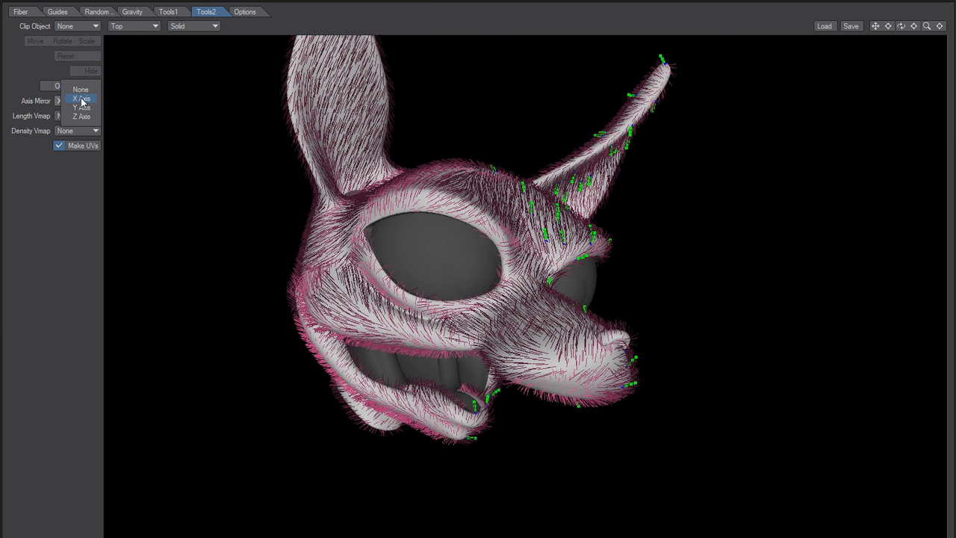
left_click(86, 101)
left_click(85, 93)
left_click(86, 101)
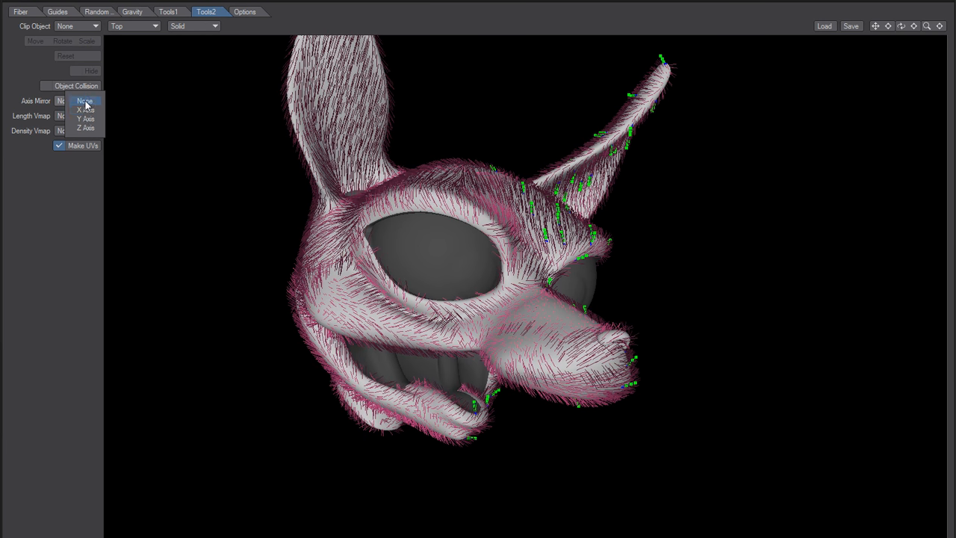
left_click(76, 116)
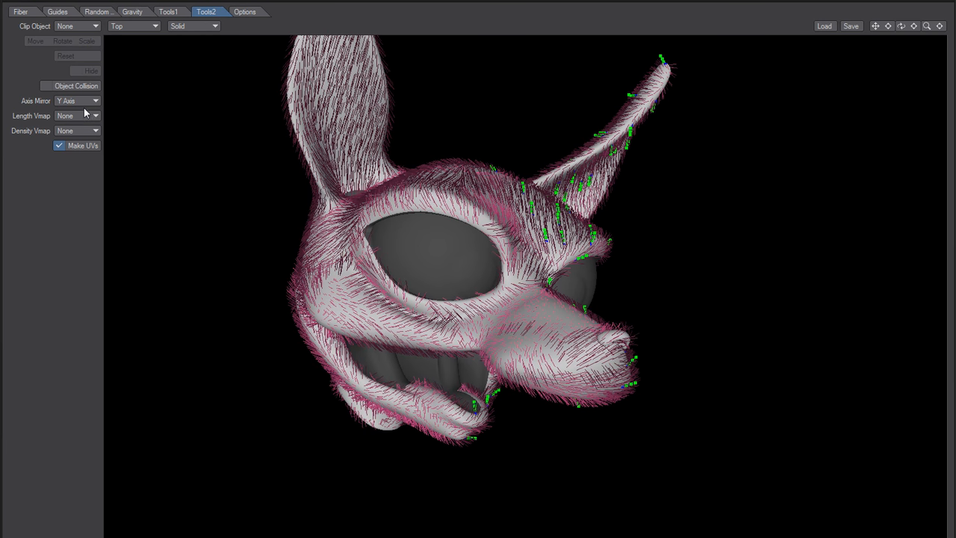
left_click(83, 100)
left_click(82, 109)
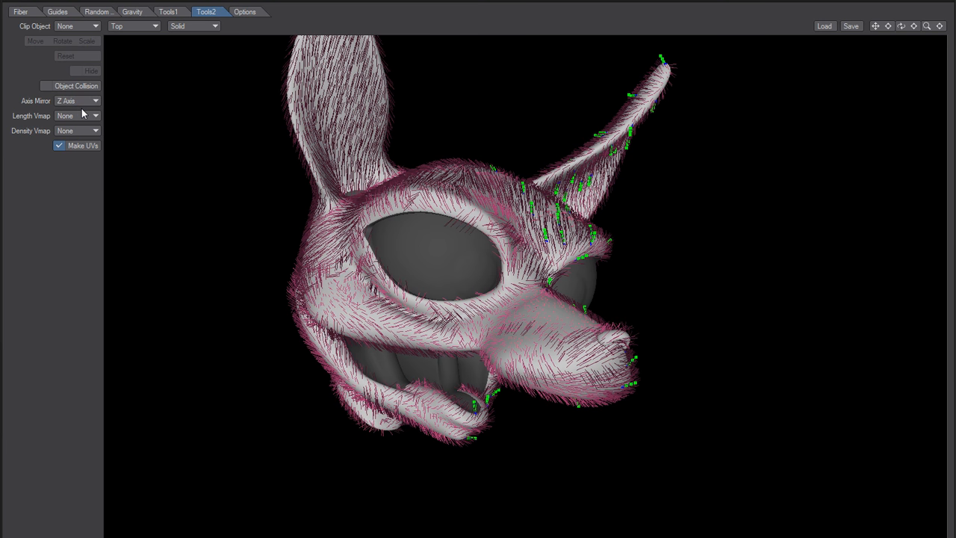
left_click(84, 102)
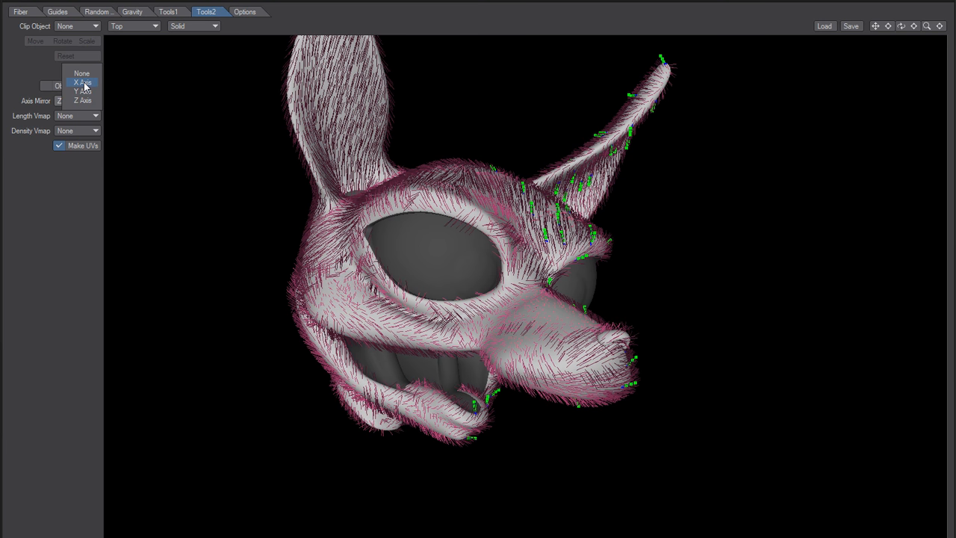
left_click(84, 83)
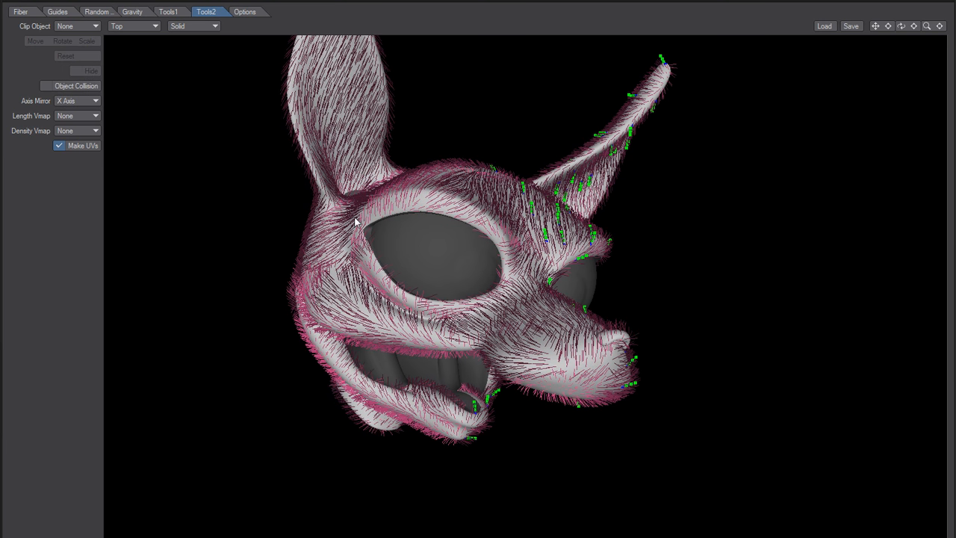
Examine the X-mirrored fur on both sides of the head, from the cheeks and mouth to the muzzle
left_click_drag(521, 292, 366, 479, "alt")
left_click_drag(429, 256, 609, 350, "alt")
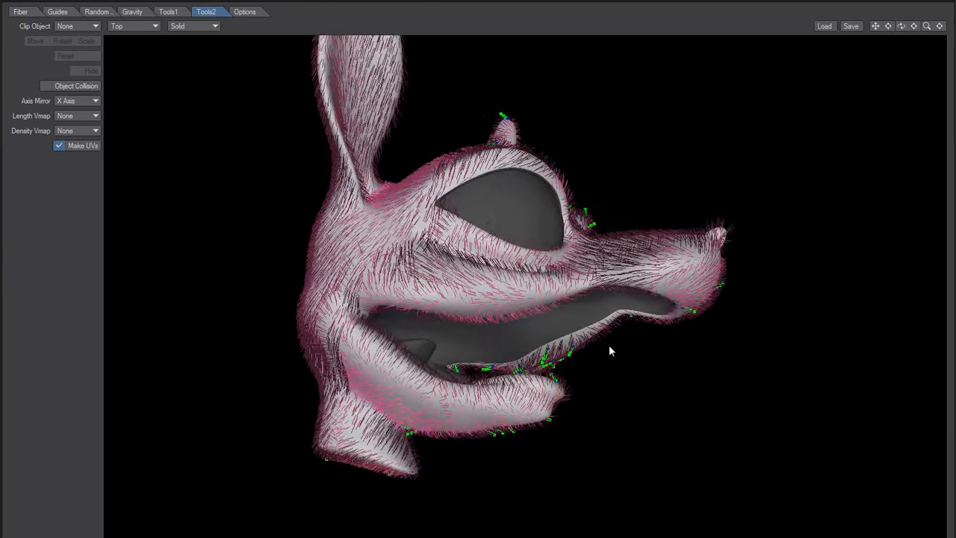
left_click_drag(407, 256, 425, 340, "alt")
left_click_drag(513, 273, 599, 378, "alt")
left_click_drag(358, 330, 416, 373, "alt")
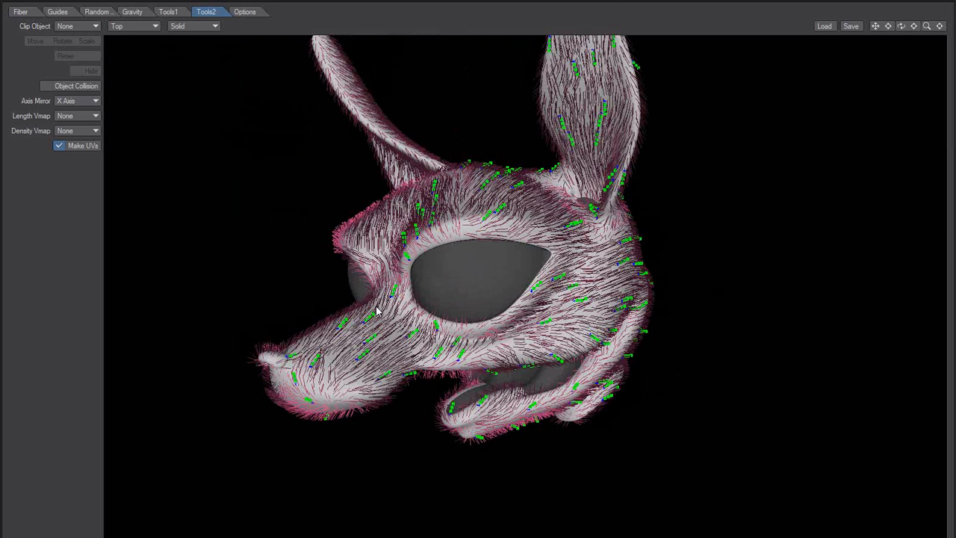
left_click_drag(377, 312, 506, 196, "alt")
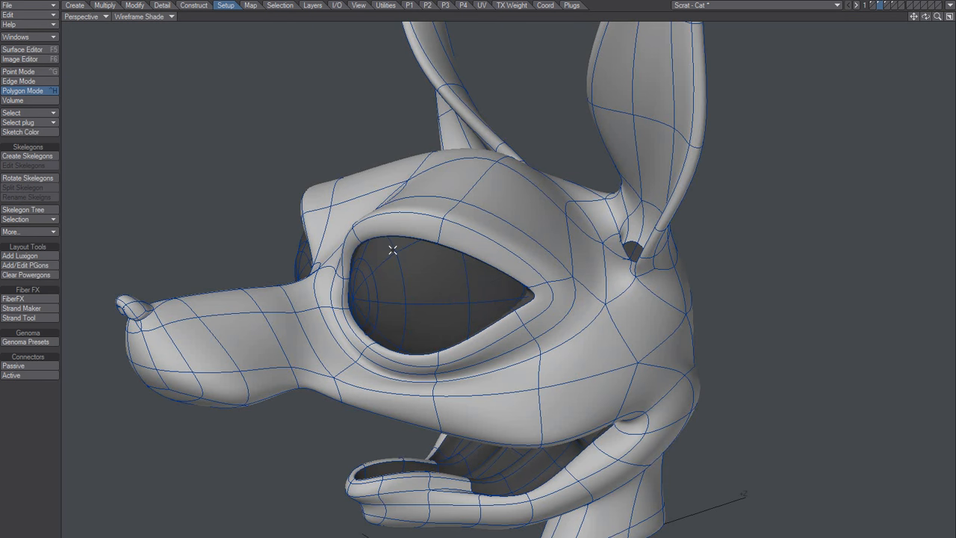
Show the layer holding the fur guides and invert the selection to highlight all of them
key("2")
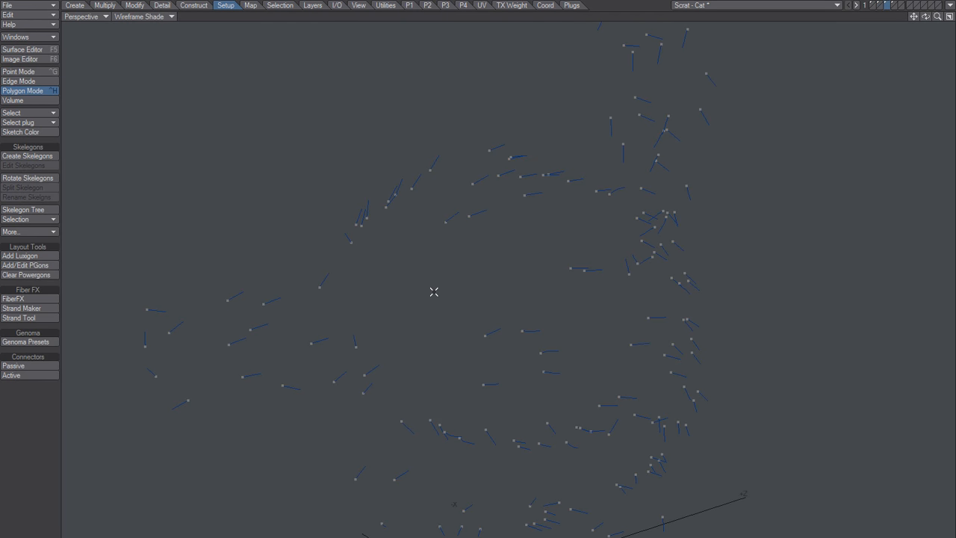
key("shift+apostrophe")
left_click_drag(458, 312, 608, 314, "ctrl+alt")
left_click_drag(548, 344, 577, 348, "alt")
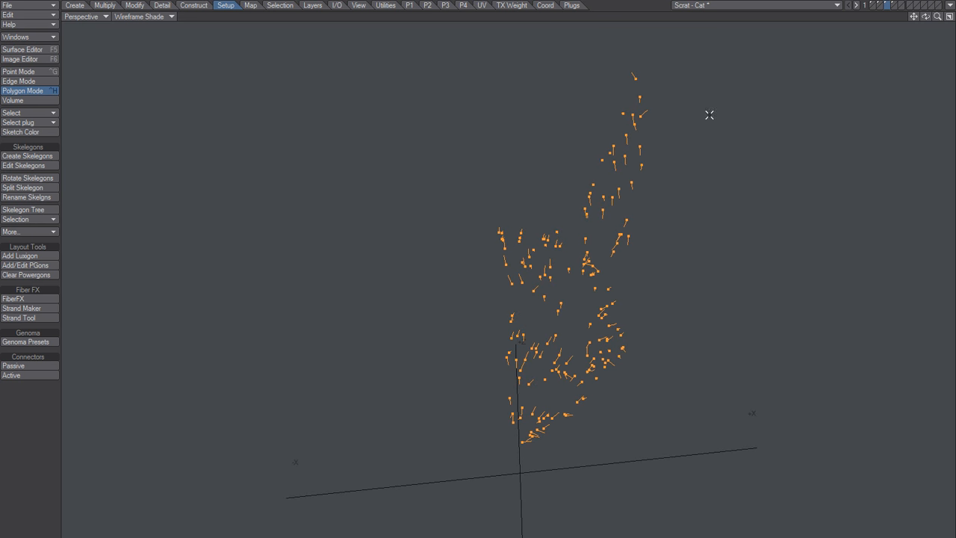
Show the layer holding the generated fibers and inspect them closely around the face
left_click(894, 5)
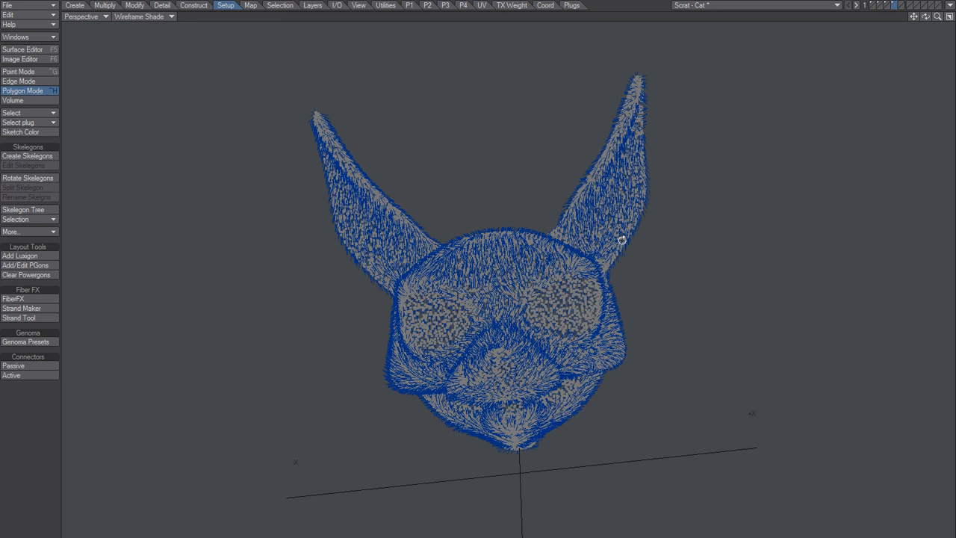
left_click_drag(566, 320, 463, 431, "alt")
left_click_drag(479, 324, 580, 249, "alt")
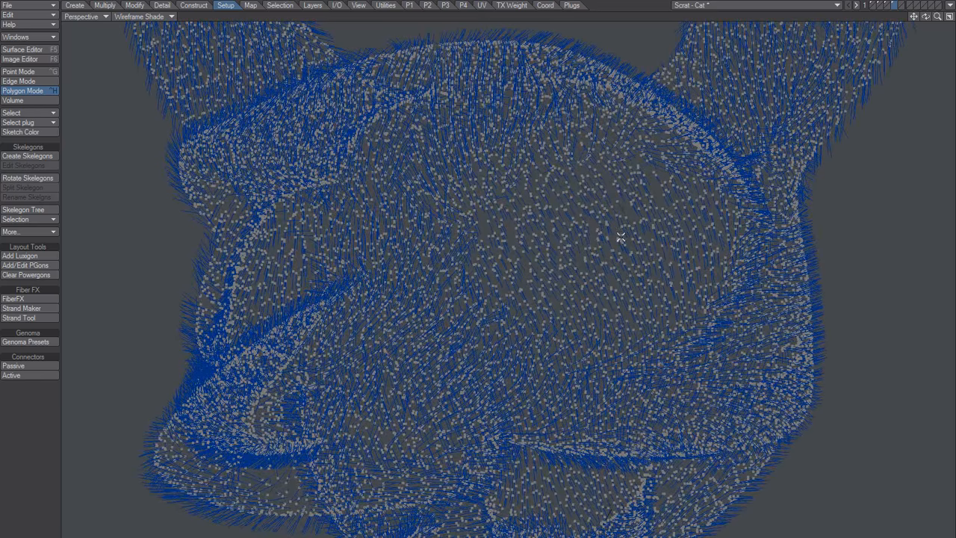
Mirror the one-sided fur guides in layer 3 across the X axis about centre 0 m, with Merge Points enabled
left_click_drag(617, 254, 582, 315, "alt")
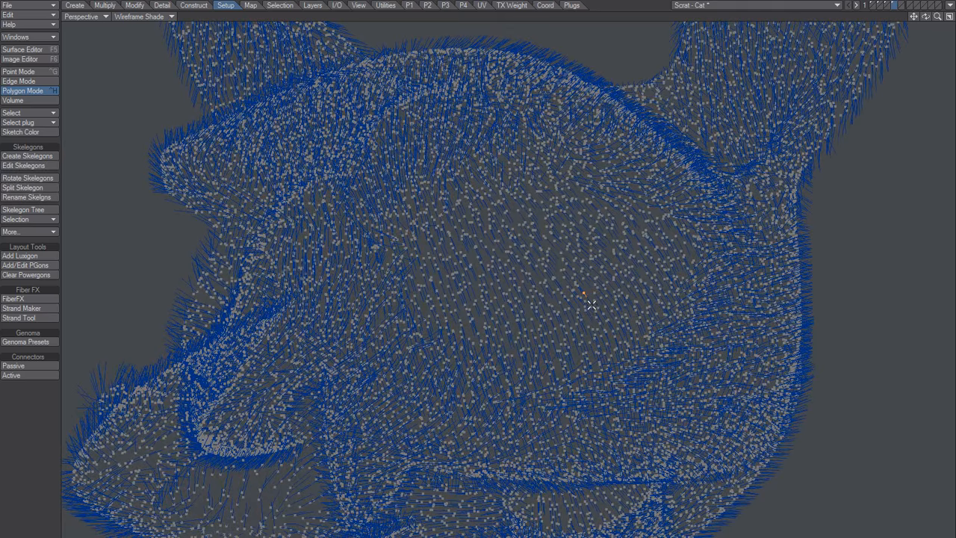
key("a")
left_click_drag(582, 306, 593, 294, "alt")
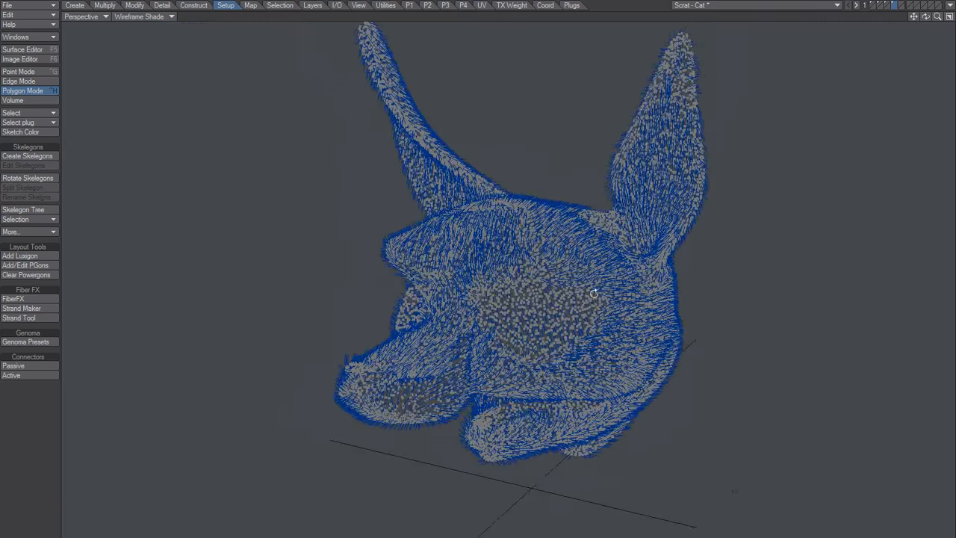
left_click(887, 8)
left_click_drag(602, 229, 541, 342, "alt")
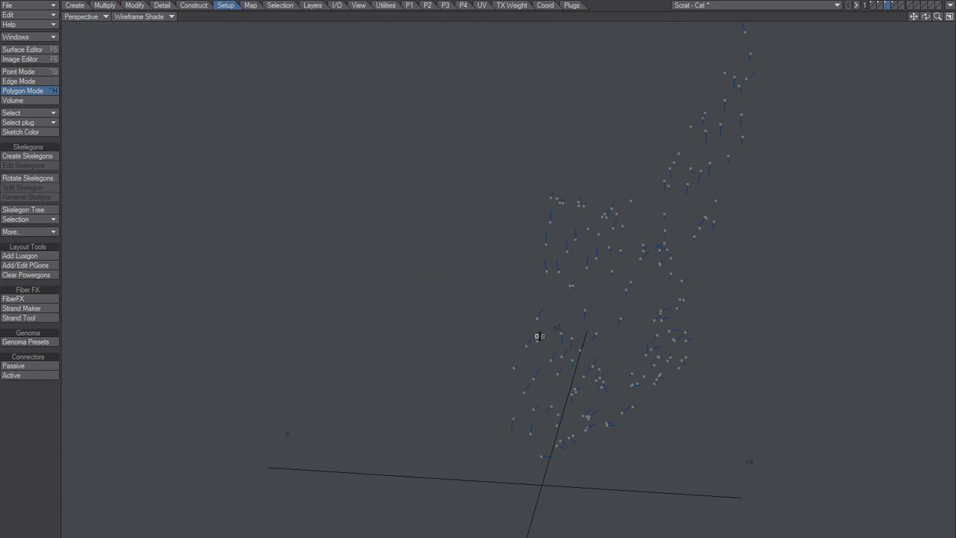
key("shift+v")
key("n")
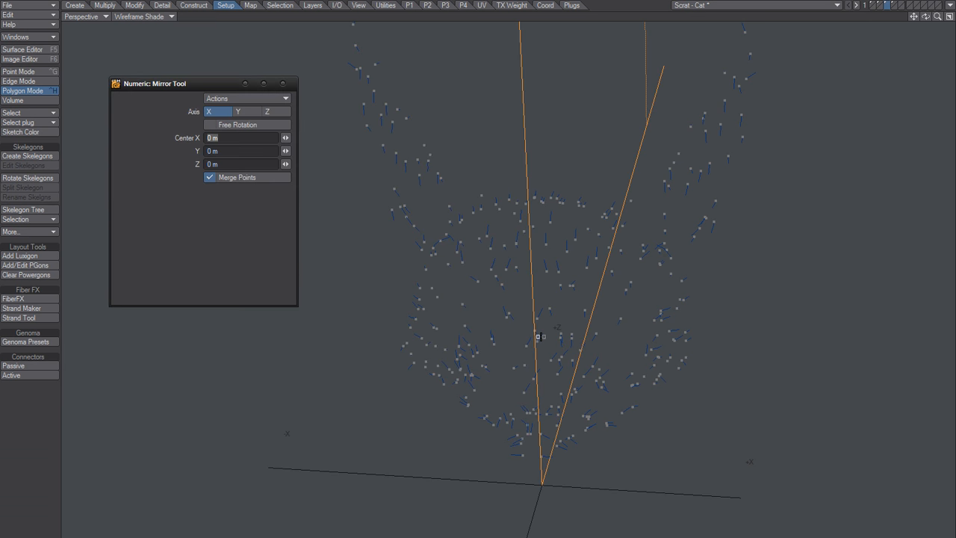
left_click(282, 84)
key("space")
left_click_drag(614, 344, 521, 339, "alt")
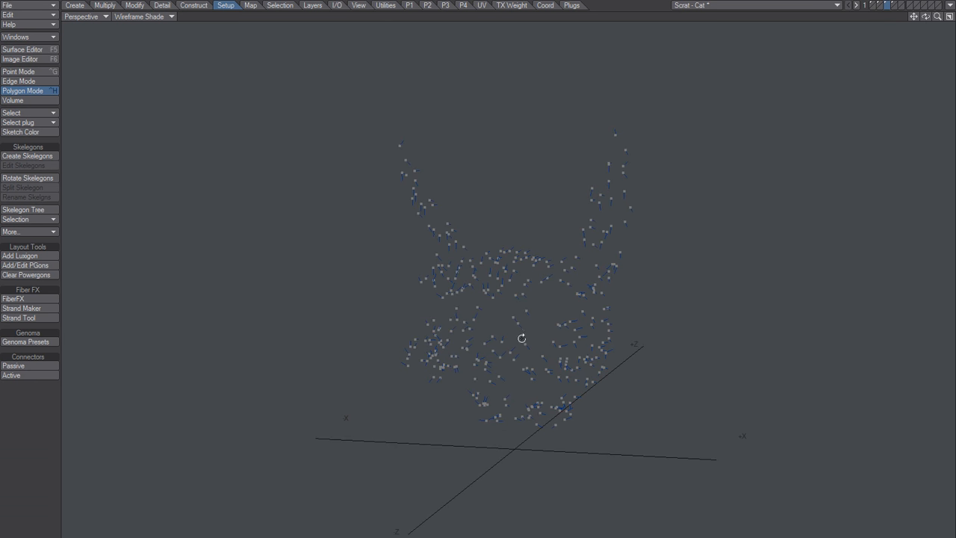
Show the open-mouthed head without eyes in layer 2 and open it in FiberFX
left_click(872, 6)
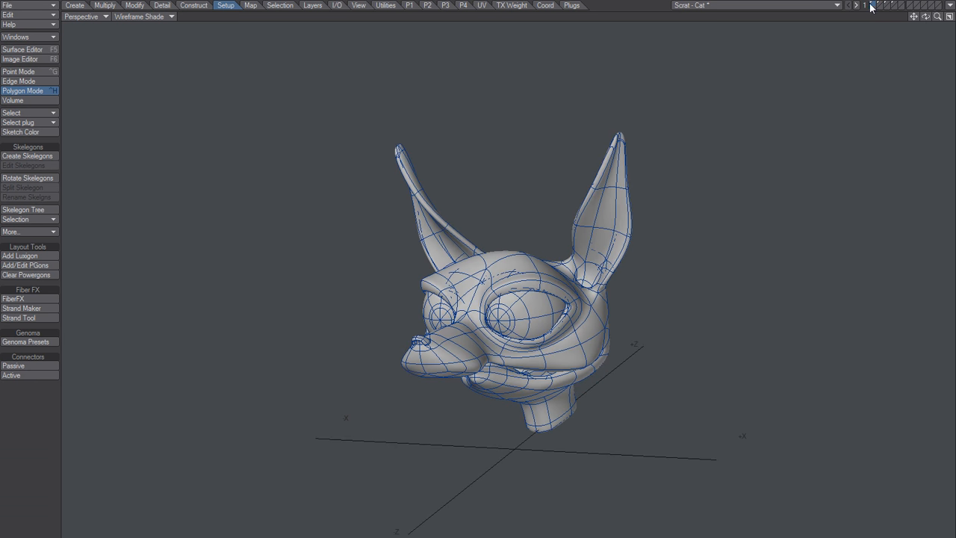
left_click_drag(534, 348, 549, 316, "alt")
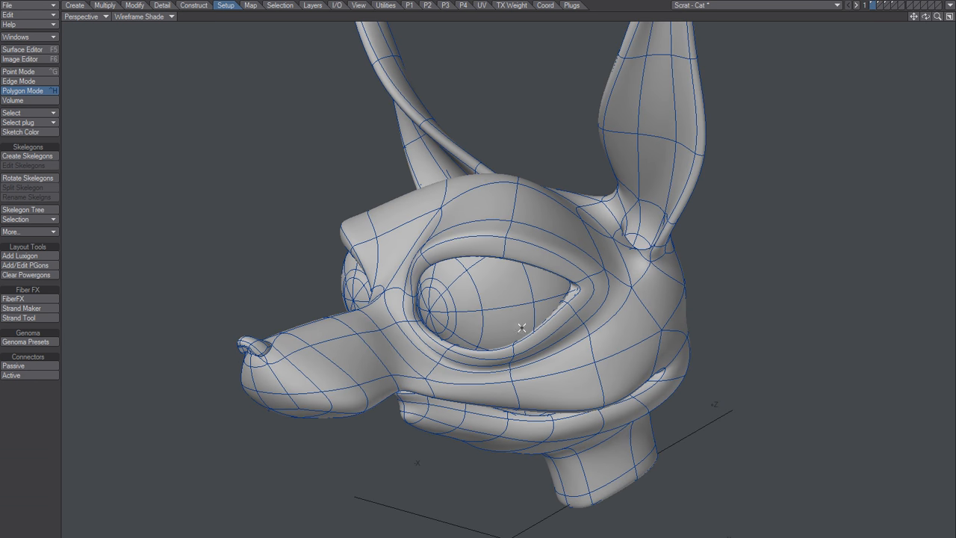
key("3")
key("2")
left_click_drag(542, 393, 496, 360, "alt")
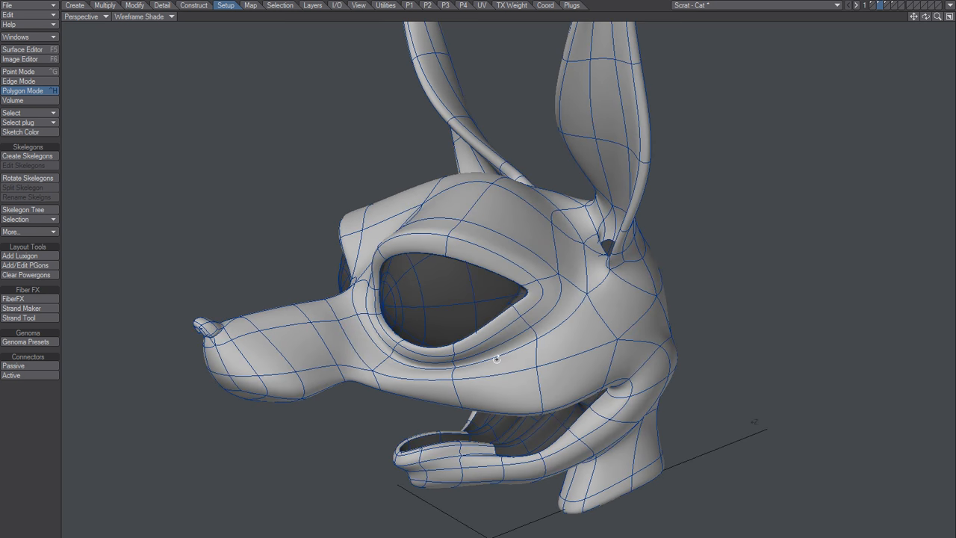
left_click(40, 298)
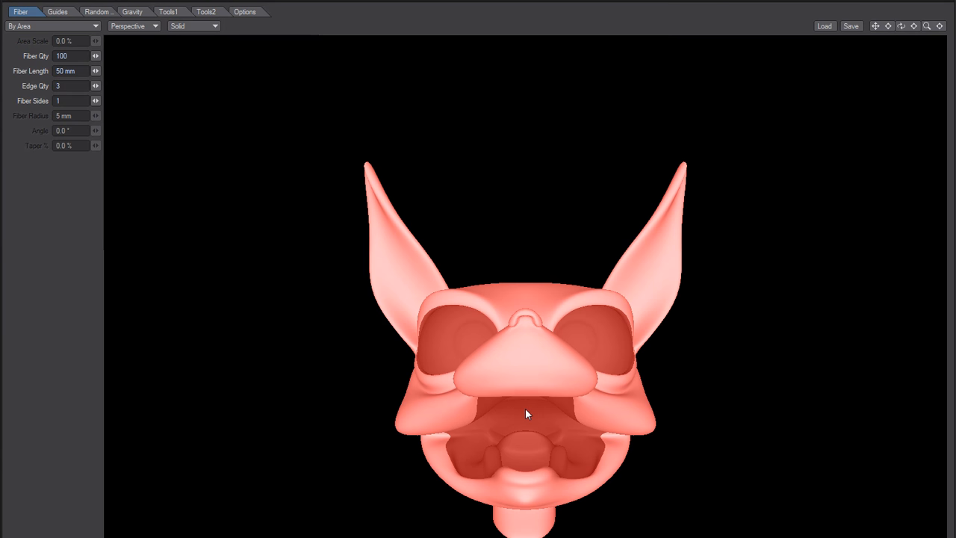
Set Fiber Qty to 10000 and Fiber Length to 10 mm for the fur on the head
left_click_drag(525, 408, 432, 382)
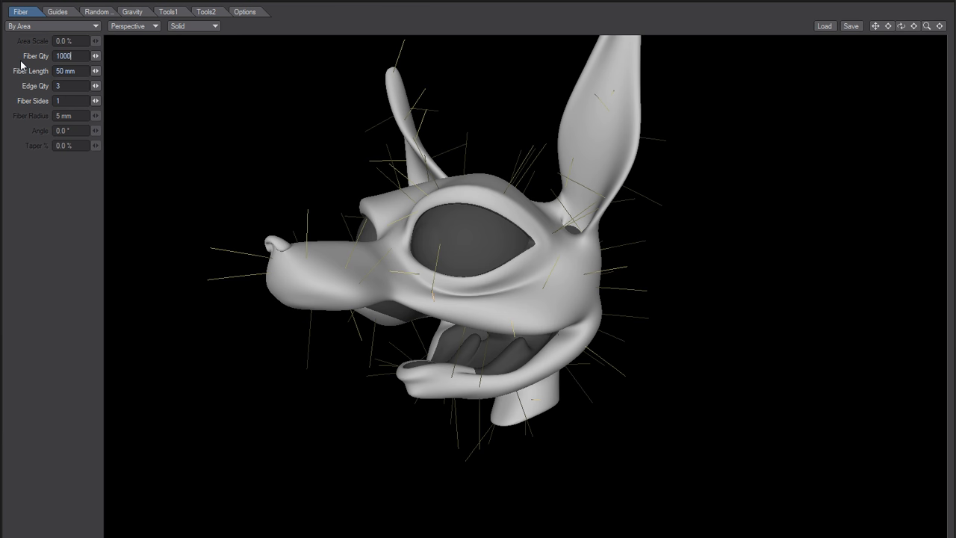
key("Tab")
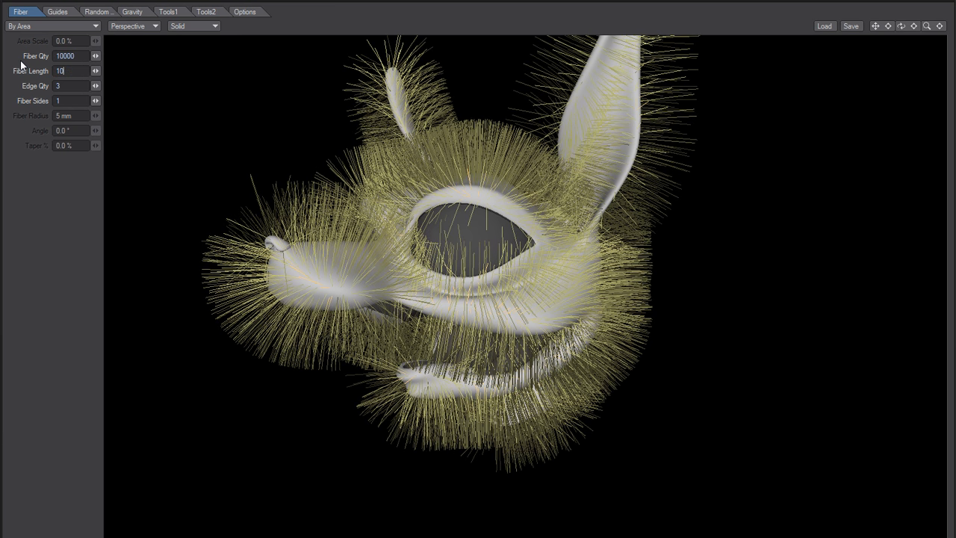
type("10mm")
key("Tab")
left_click_drag(545, 274, 452, 225, "alt")
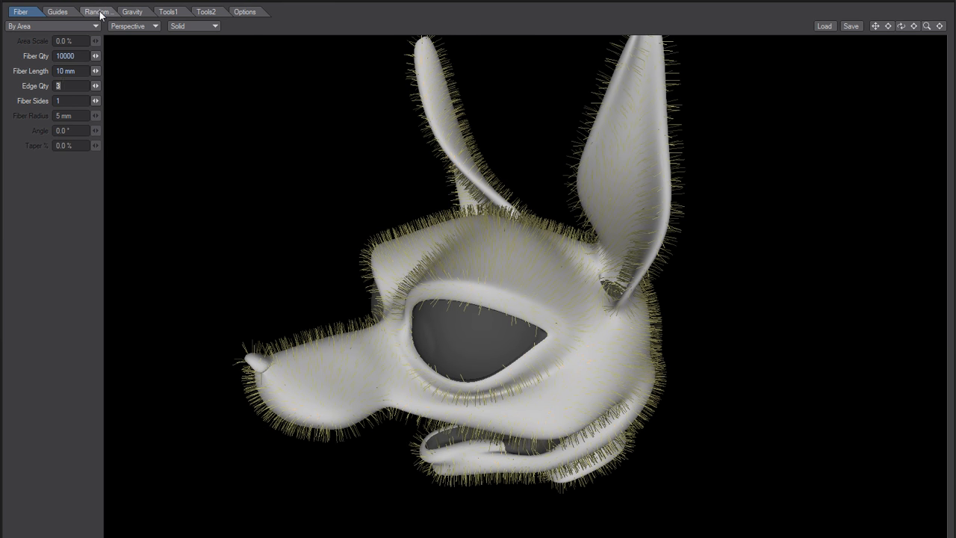
Add the mirrored guides from layer 3 to the fur and check how the fibers follow them around the mouth
left_click(57, 12)
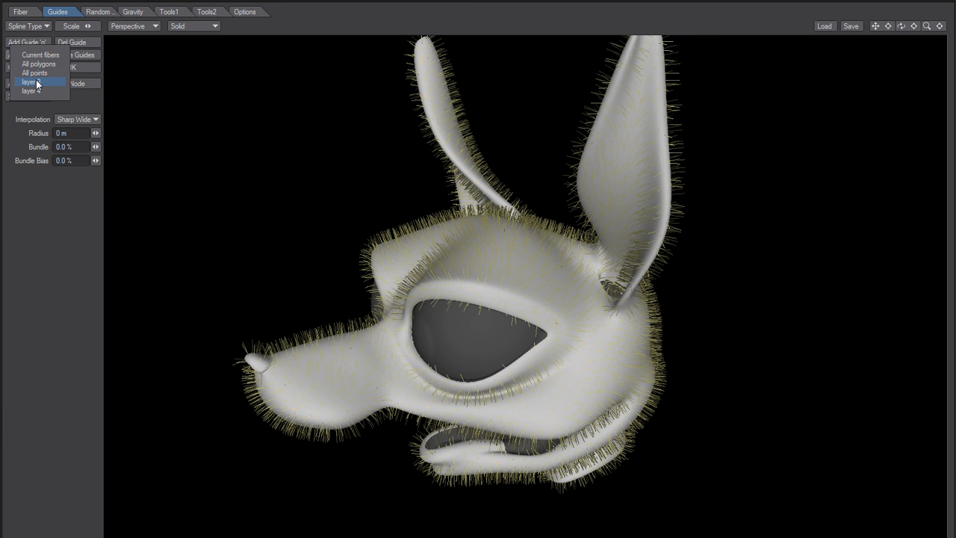
left_click(32, 86)
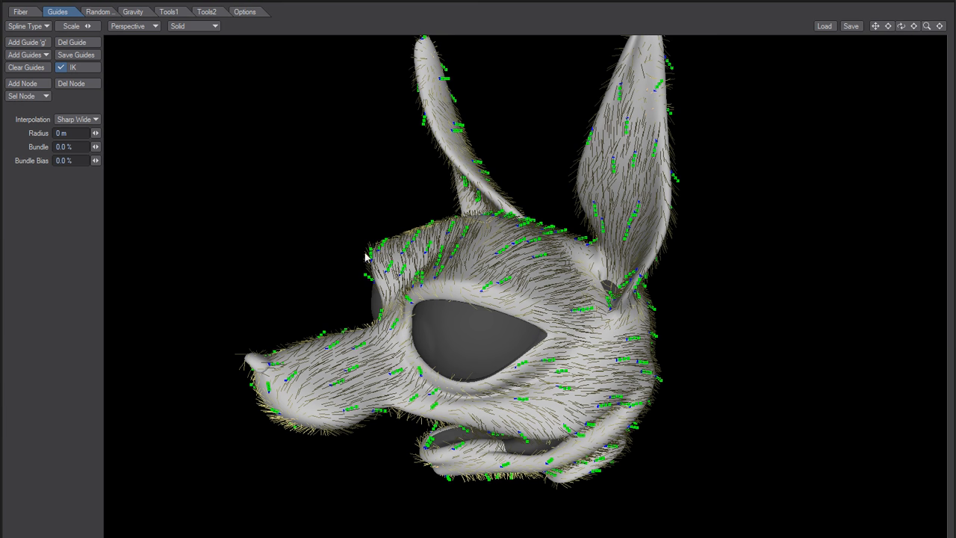
left_click_drag(435, 411, 541, 346, "alt")
left_click_drag(433, 432, 525, 365, "alt")
left_click_drag(410, 365, 479, 461, "alt")
left_click_drag(449, 336, 324, 233, "alt")
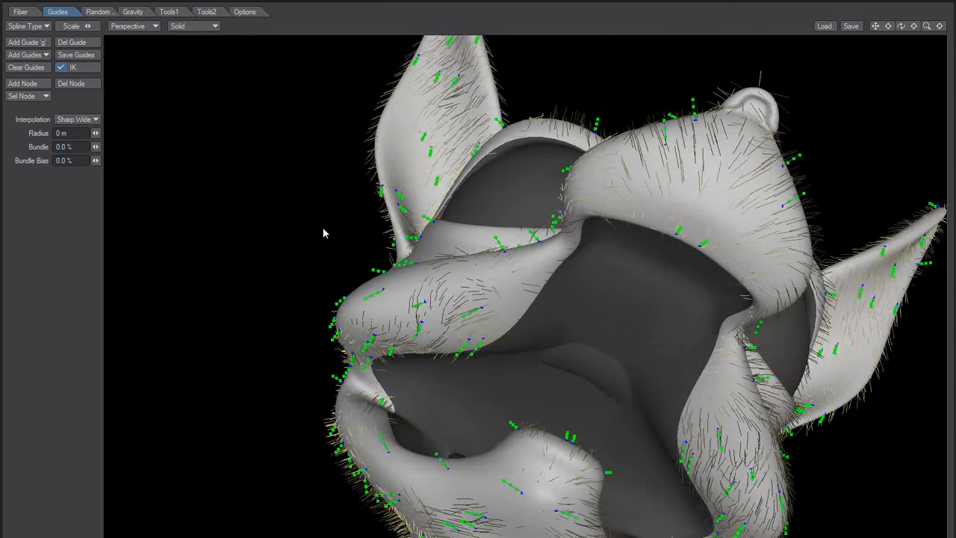
Compare the guided fur on both sides of the head, from cheeks and brows to muzzle and jaw, and leave FiberFX
left_click_drag(354, 307, 340, 314, "alt")
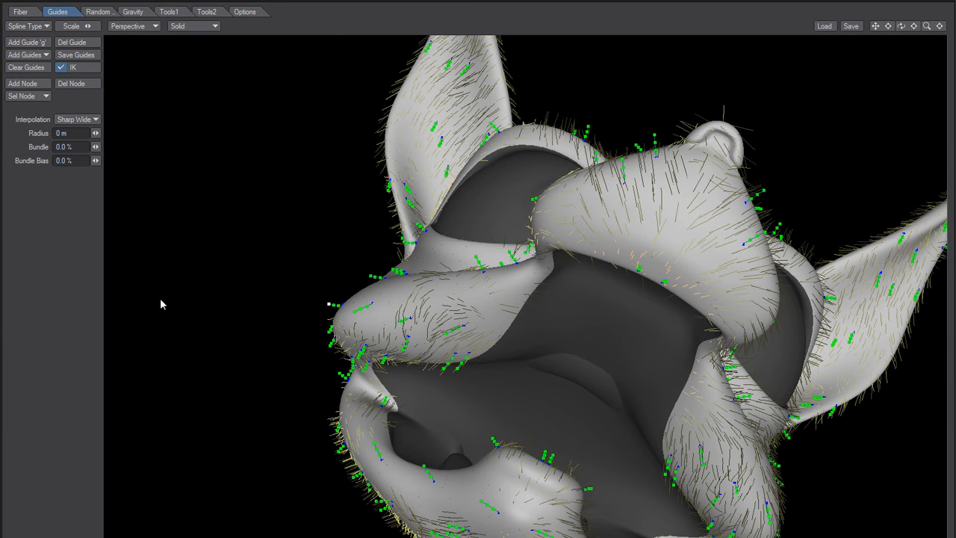
left_click_drag(329, 310, 367, 295, "alt")
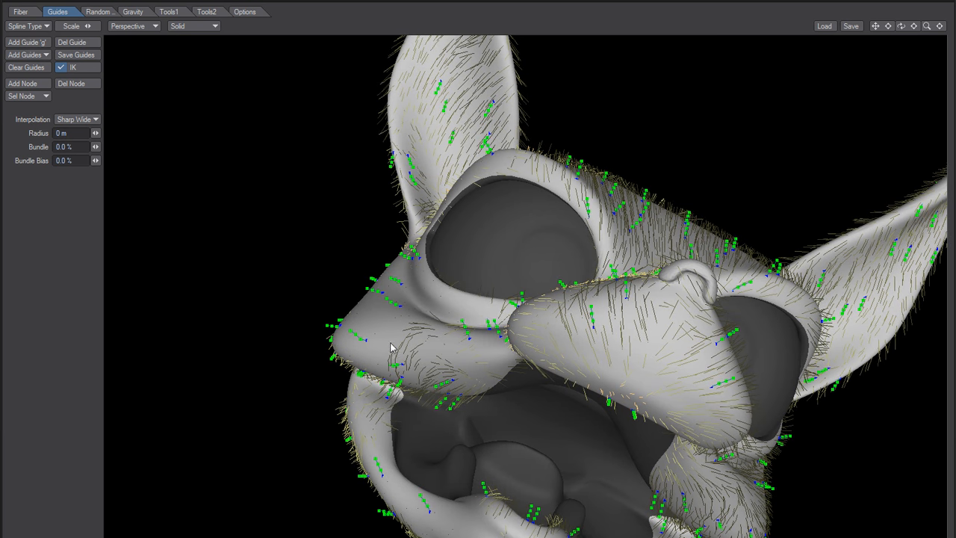
left_click_drag(382, 343, 610, 372, "alt")
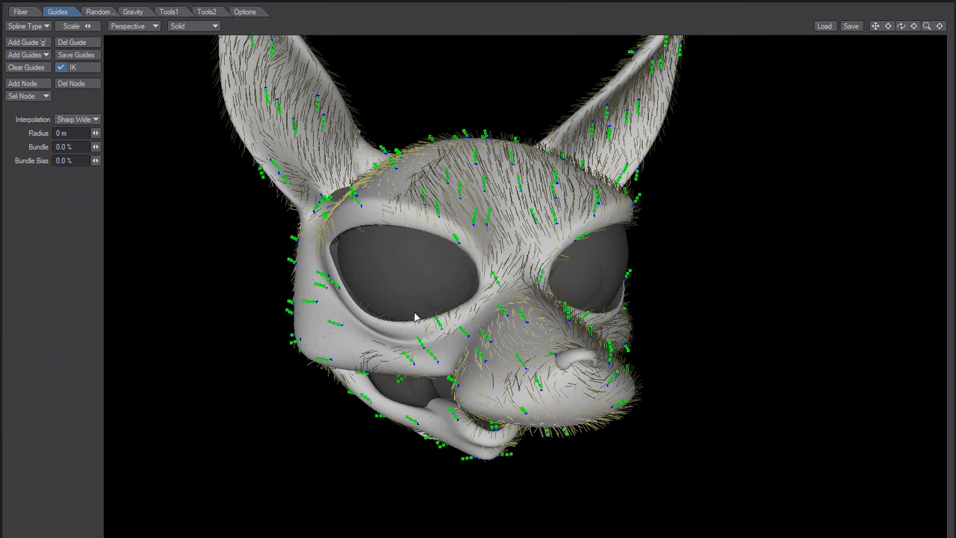
left_click_drag(526, 416, 482, 300, "alt")
left_click_drag(394, 317, 441, 294, "alt")
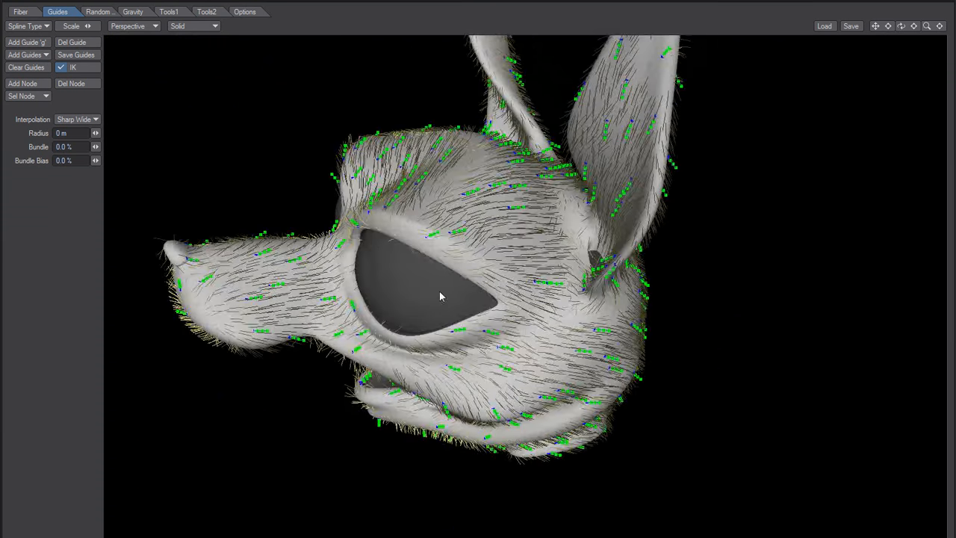
left_click_drag(590, 336, 472, 308, "alt")
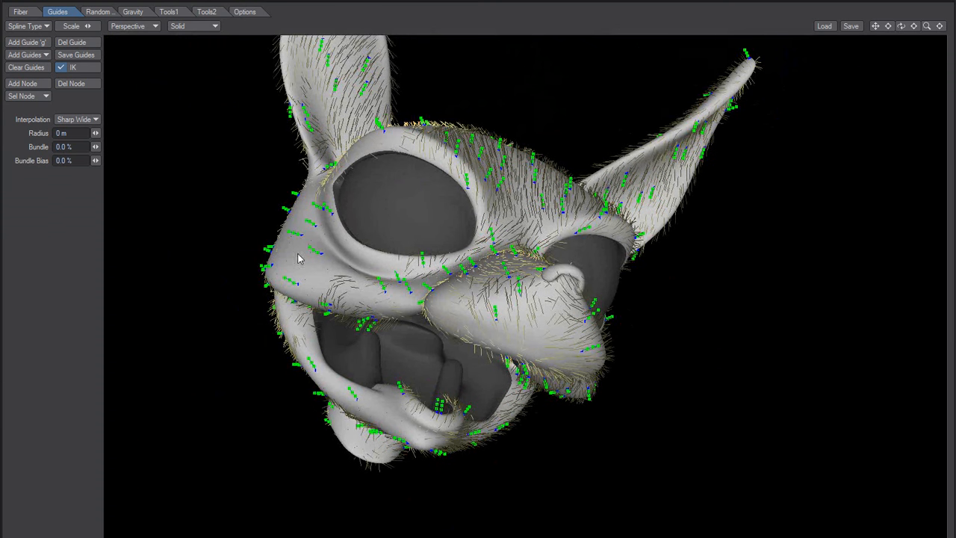
left_click_drag(367, 213, 352, 251, "alt")
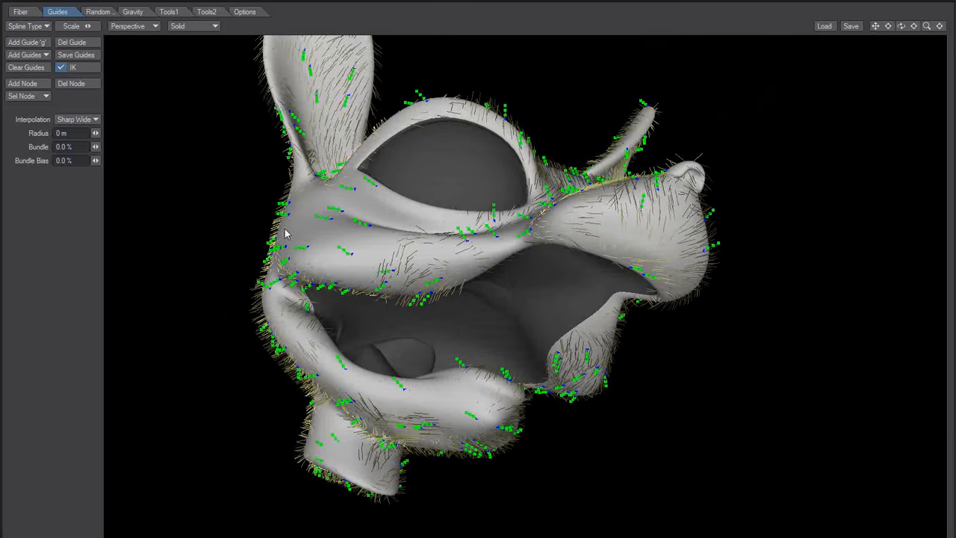
left_click_drag(577, 251, 376, 329, "alt")
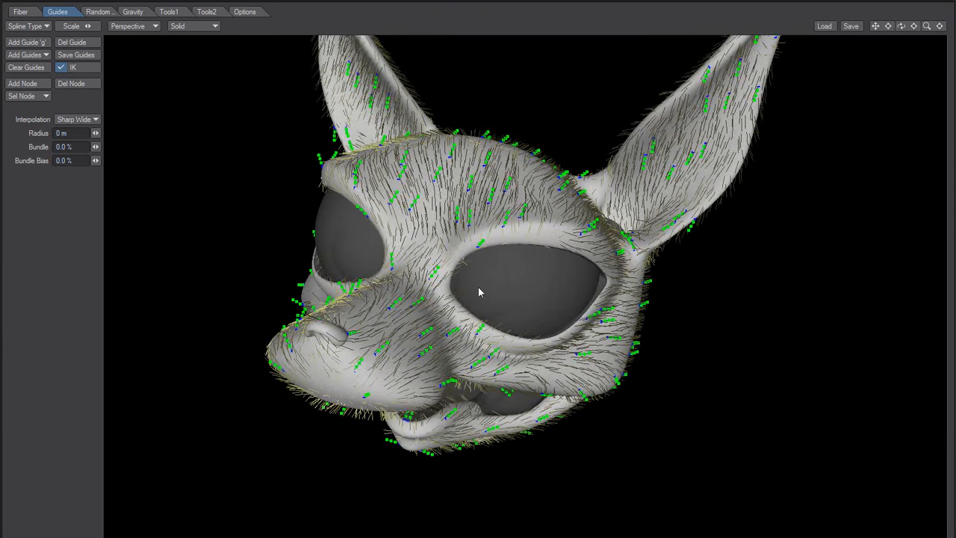
left_click_drag(480, 293, 406, 251, "alt")
left_click_drag(290, 263, 532, 239, "alt")
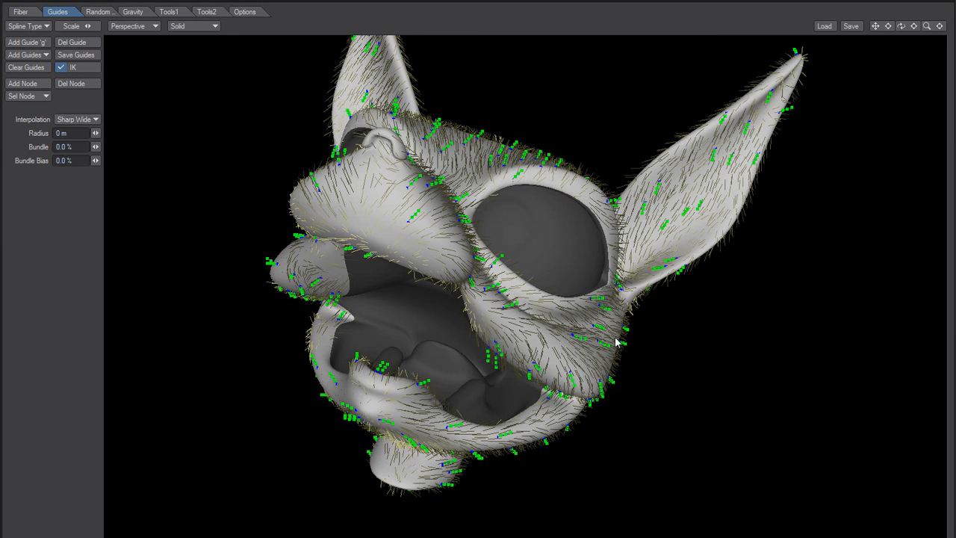
left_click_drag(506, 288, 248, 241, "alt")
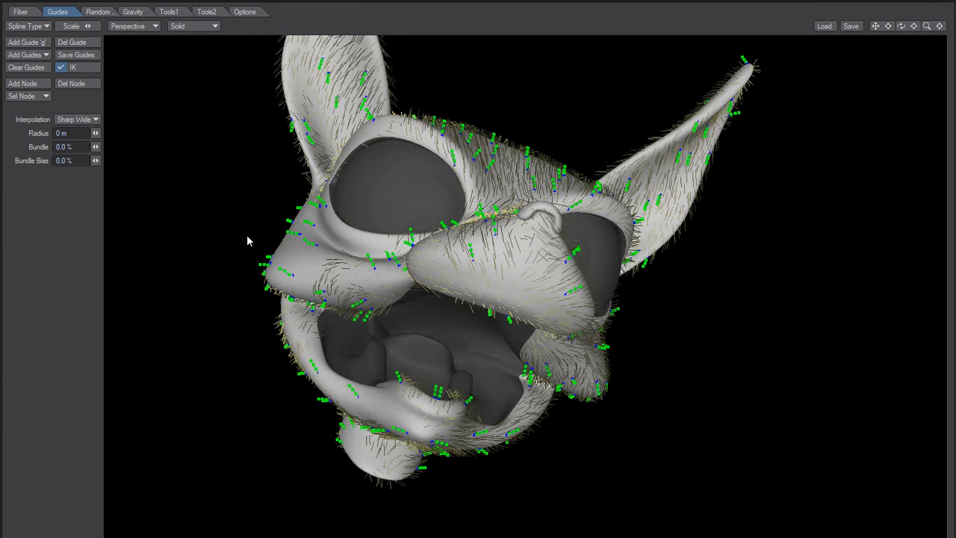
left_click_drag(467, 285, 431, 286, "alt")
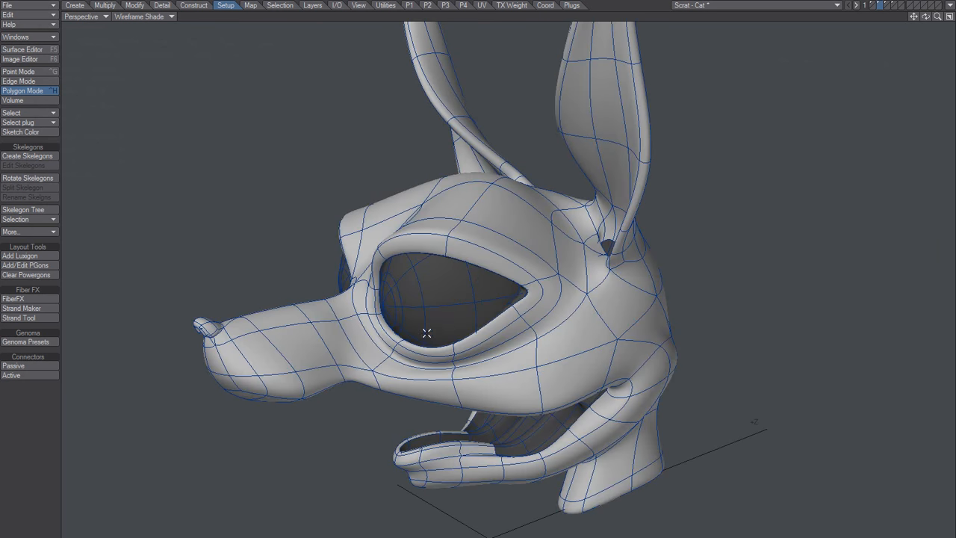
Show the mirrored guides in layer 3, select all of them and cut them
mouse_move(507, 325)
left_mouse_down("alt")
mouse_move(506, 380)
mouse_move(486, 383)
mouse_move(485, 348)
mouse_move(468, 445)
mouse_move(655, 378)
mouse_move(505, 429)
mouse_move(437, 263)
mouse_move(506, 250)
mouse_move(525, 210)
left_mouse_up("alt")
key("3")
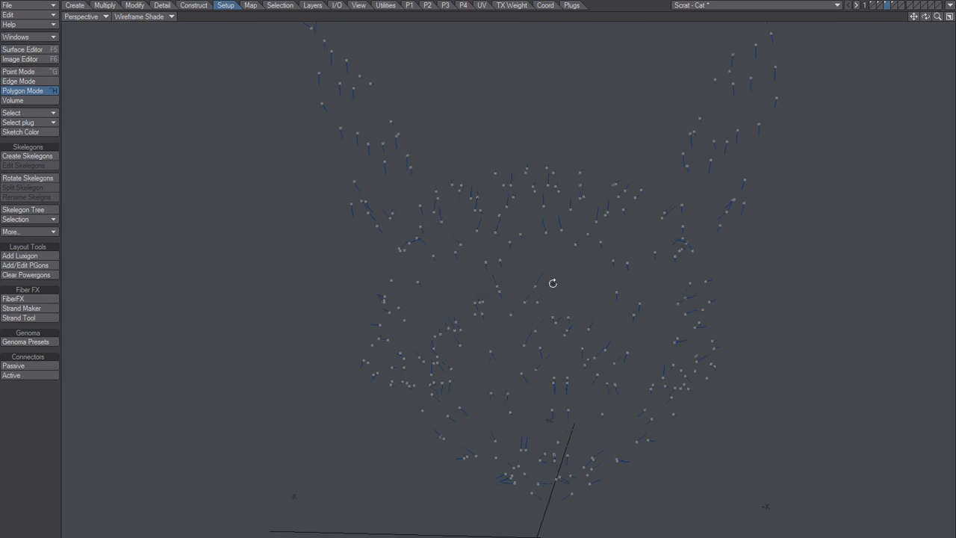
left_click_drag(552, 283, 603, 274, "alt")
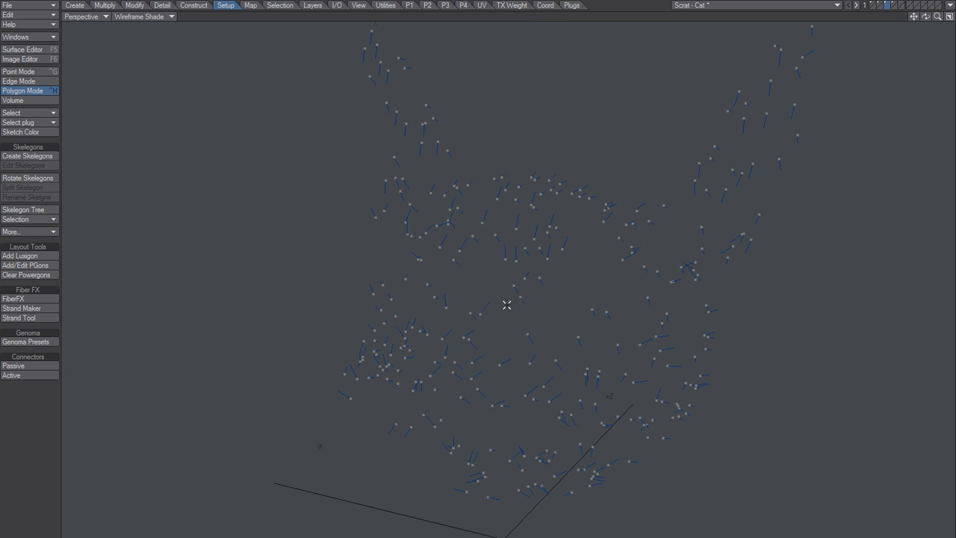
left_click_drag(535, 350, 541, 350, "alt")
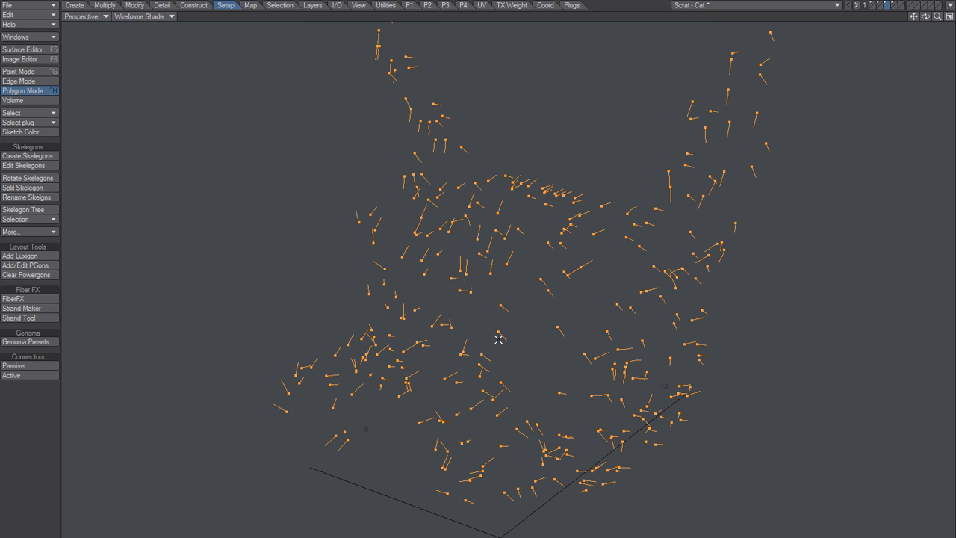
key("x")
Show the generated fibers in layer 4 and examine them on both sides of the head, inverting and clearing the selection
key("4")
left_click_drag(465, 391, 463, 362, "alt")
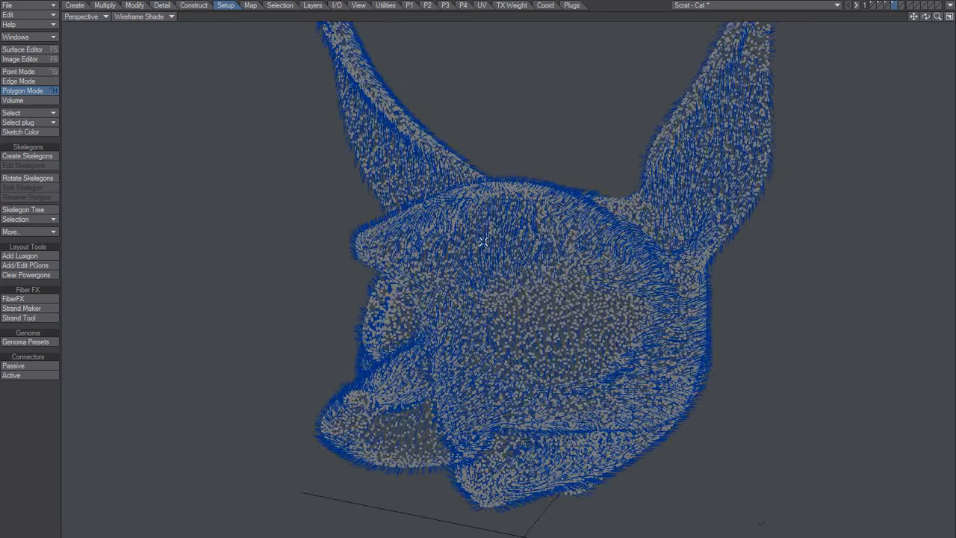
left_click_drag(526, 319, 578, 326, "alt")
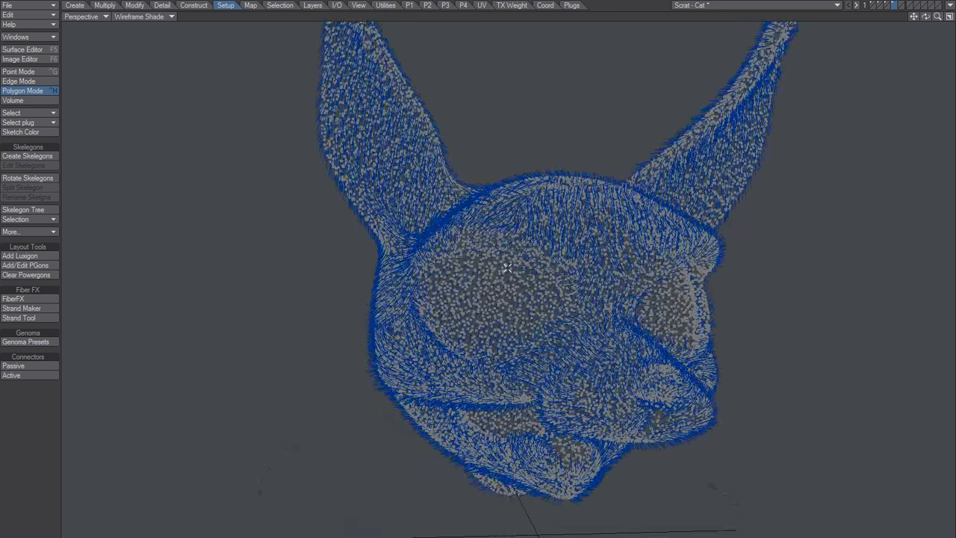
key("shift+apostrophe")
left_click_drag(436, 329, 469, 337, "ctrl+alt")
key("slash")
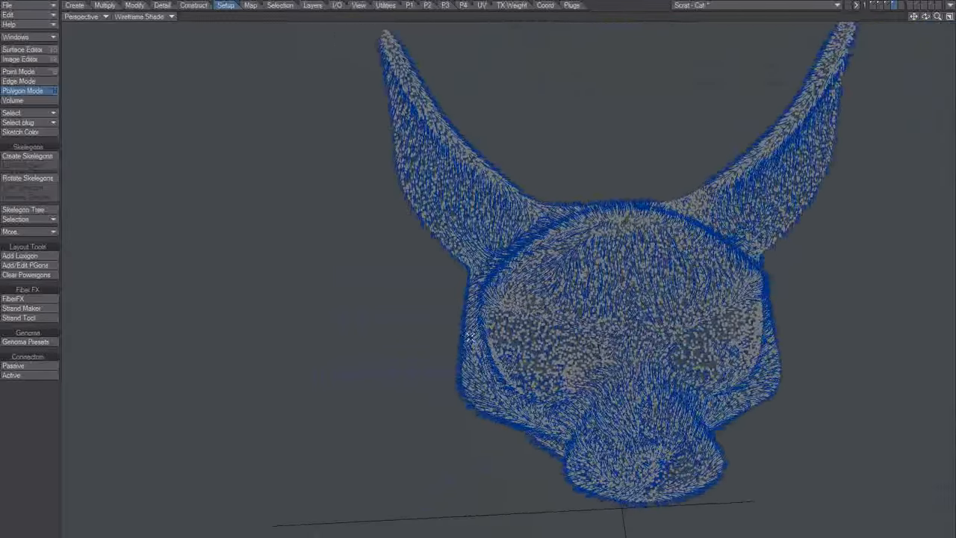
left_click_drag(464, 299, 590, 263, "alt")
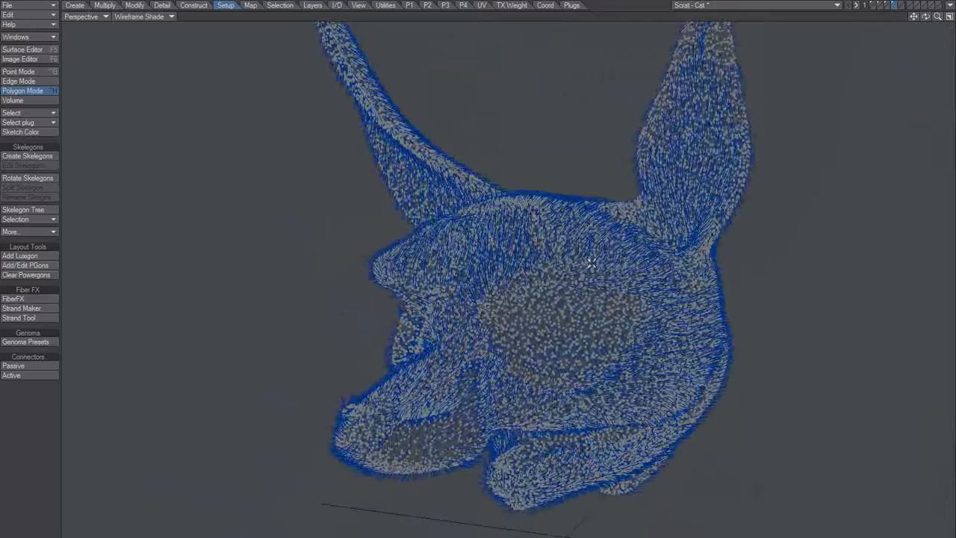
Try the JS_SymmXMirror tool on the generated fibers in layer 4
left_click(409, 5)
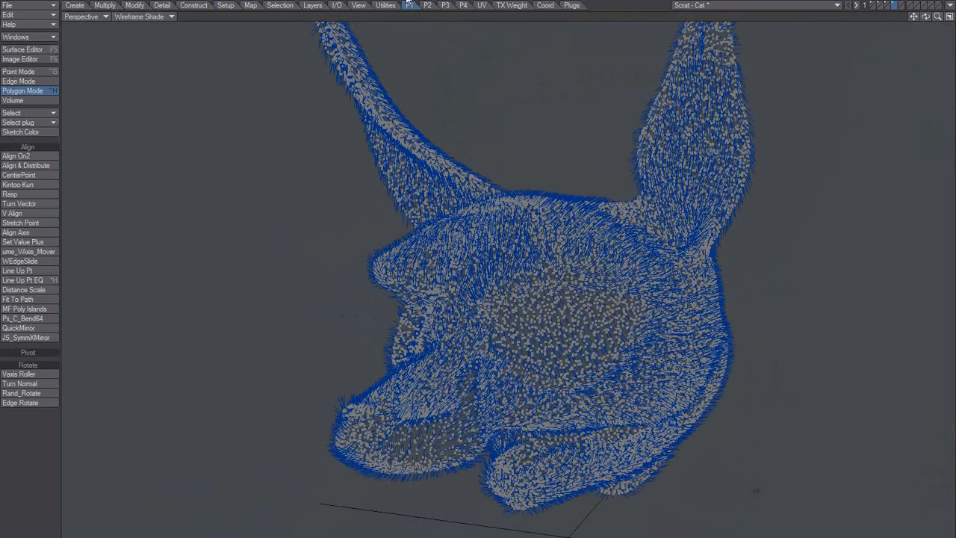
left_click(38, 337)
key("/")
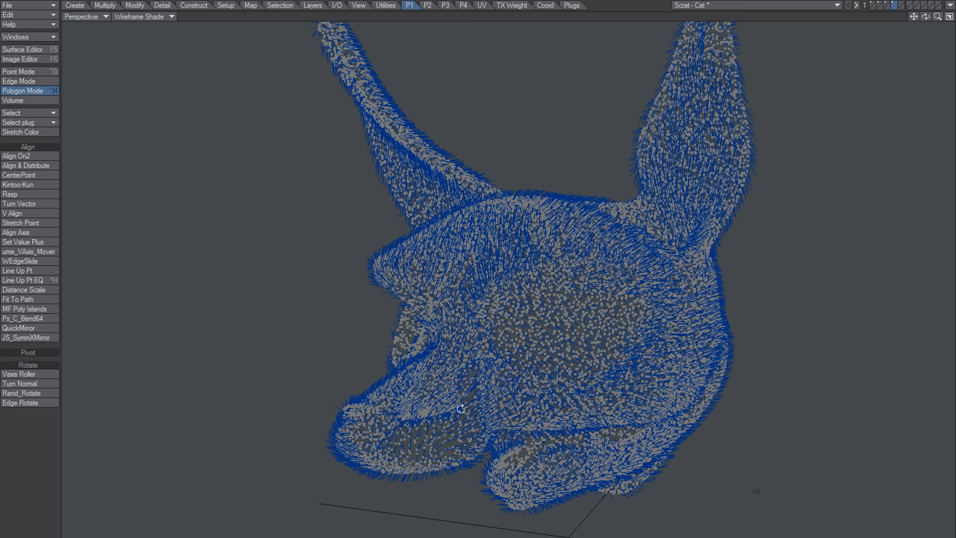
left_click_drag(453, 402, 481, 332, "alt")
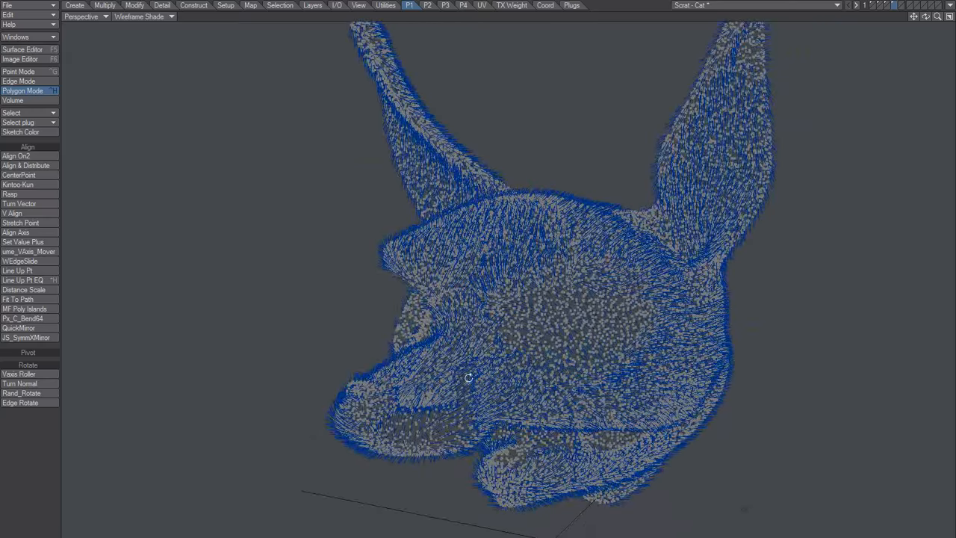
Select only the one-vertex polygons among the generated fibers, examine them across the head and clear the selection
left_click_drag(469, 378, 672, 305, "alt")
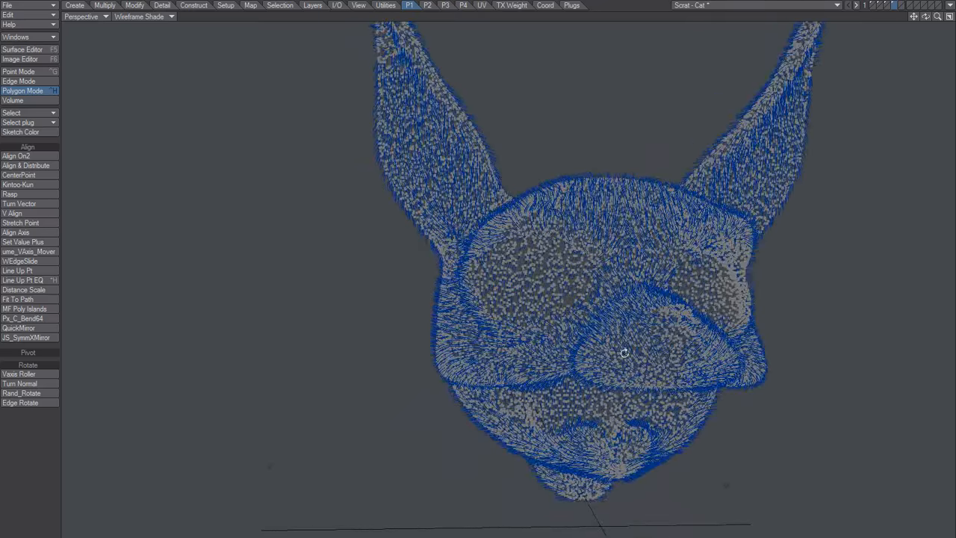
left_click_drag(624, 352, 567, 366, "alt")
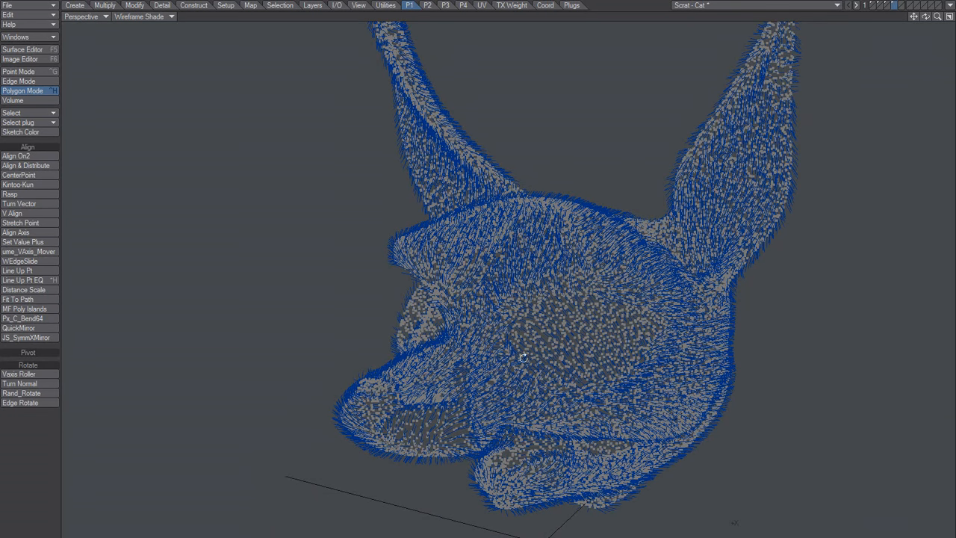
left_click_drag(523, 358, 558, 377, "alt")
mouse_move(581, 336)
left_mouse_down("alt")
mouse_move(555, 316)
mouse_move(566, 316)
mouse_move(545, 317)
mouse_move(569, 335)
left_mouse_up("alt")
key("w")
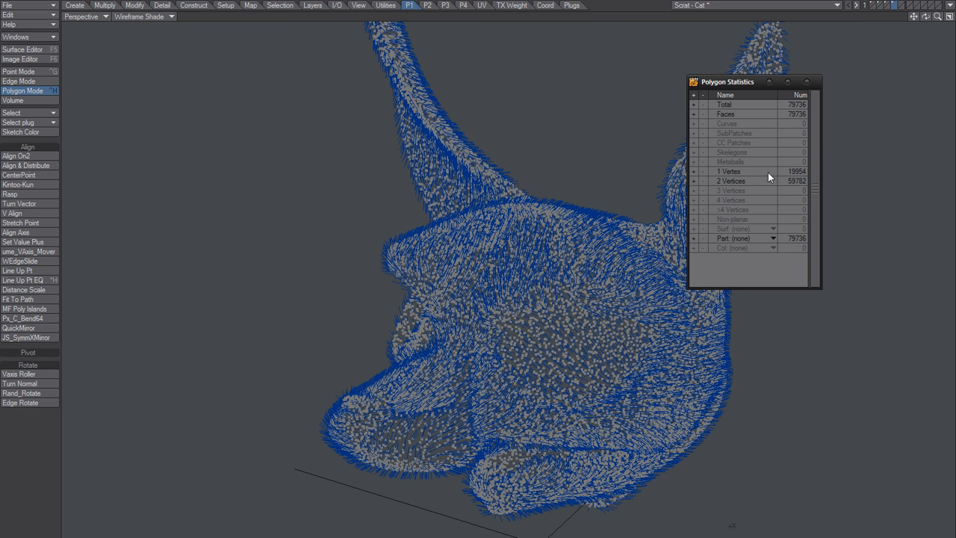
left_click(693, 171)
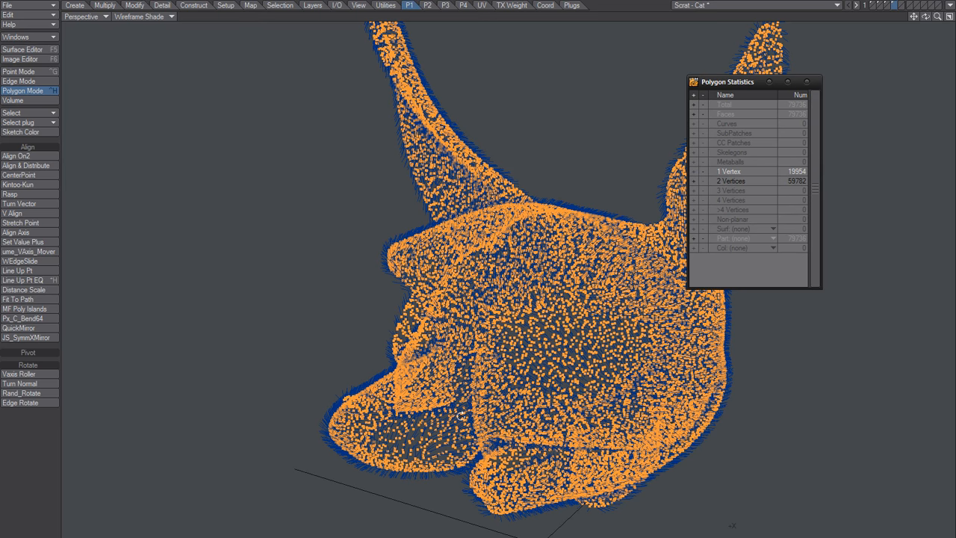
mouse_move(460, 416)
left_mouse_down("alt")
mouse_move(510, 410)
mouse_move(502, 401)
mouse_move(472, 412)
left_mouse_up("alt")
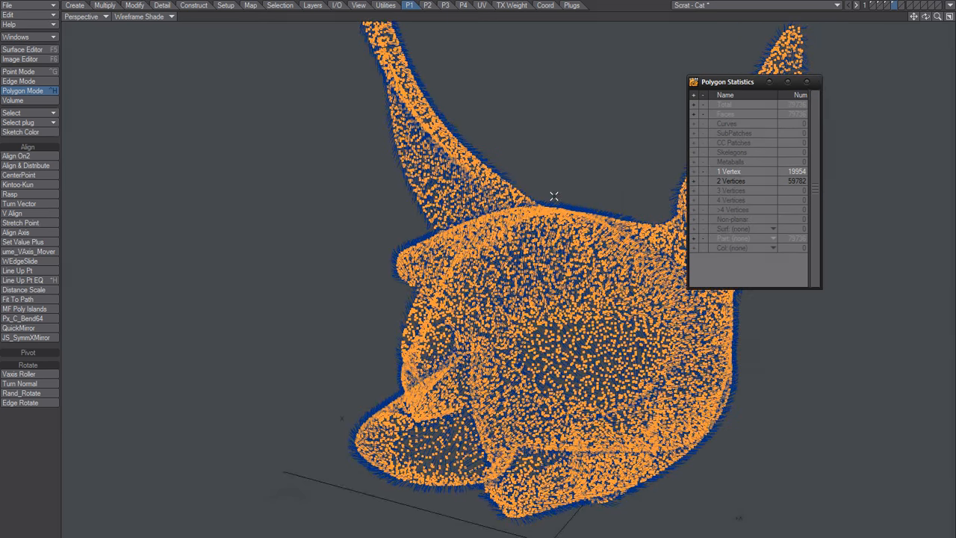
key("slash")
Select fibers across the front of the head with a lasso, clear the selection and close the polygon statistics
left_click_drag(488, 405, 572, 211, "alt")
left_click_drag(540, 393, 615, 355, "alt")
mouse_move(596, 168)
right_mouse_down()
mouse_move(589, 320)
mouse_move(599, 136)
mouse_move(596, 311)
mouse_move(593, 293)
right_mouse_up()
key("slash")
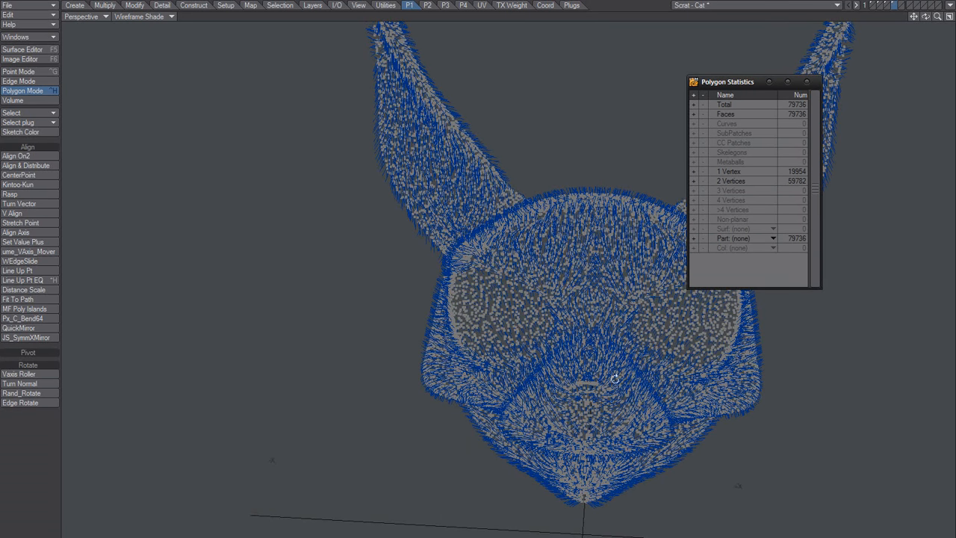
left_click_drag(597, 286, 565, 308, "alt")
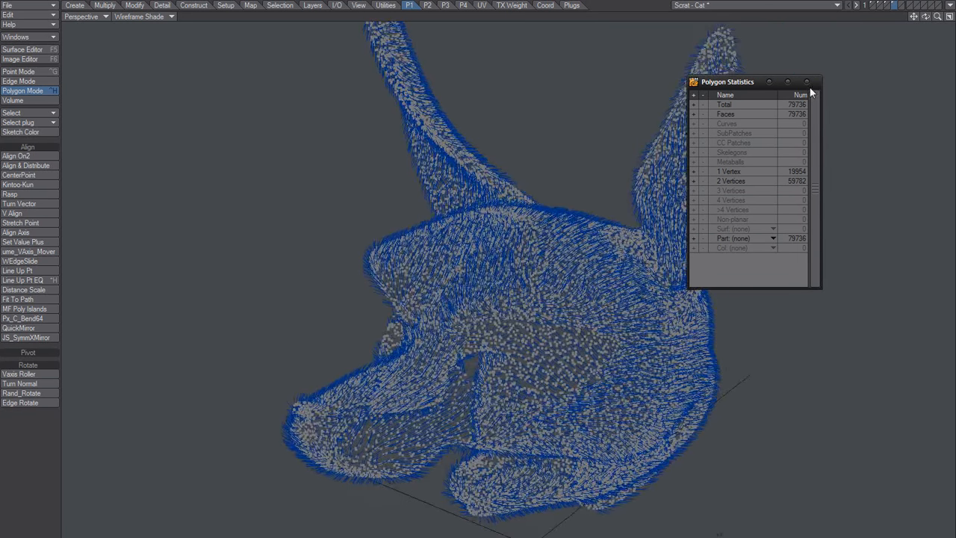
left_click(811, 79)
Examine the fibers against the head mesh around the mouth, cheek and muzzle, clearing the selected fibers above the mouth
mouse_move(470, 355)
left_mouse_down("alt")
mouse_move(489, 351)
mouse_move(459, 344)
left_mouse_up("alt")
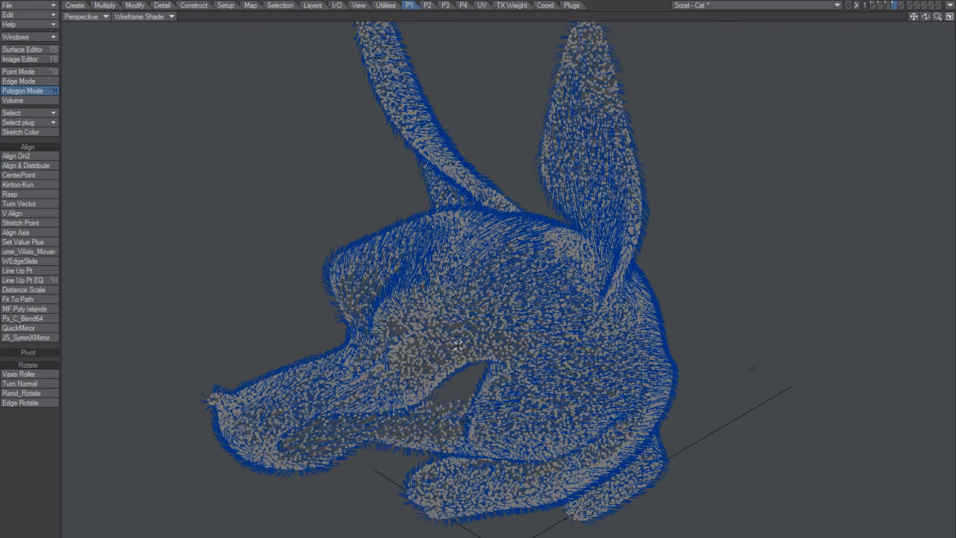
left_click_drag(458, 345, 464, 322, "alt")
scroll(508, 317, "up", 3)
scroll(499, 357, "up", 3)
left_click_drag(404, 317, 435, 295, "alt+shift")
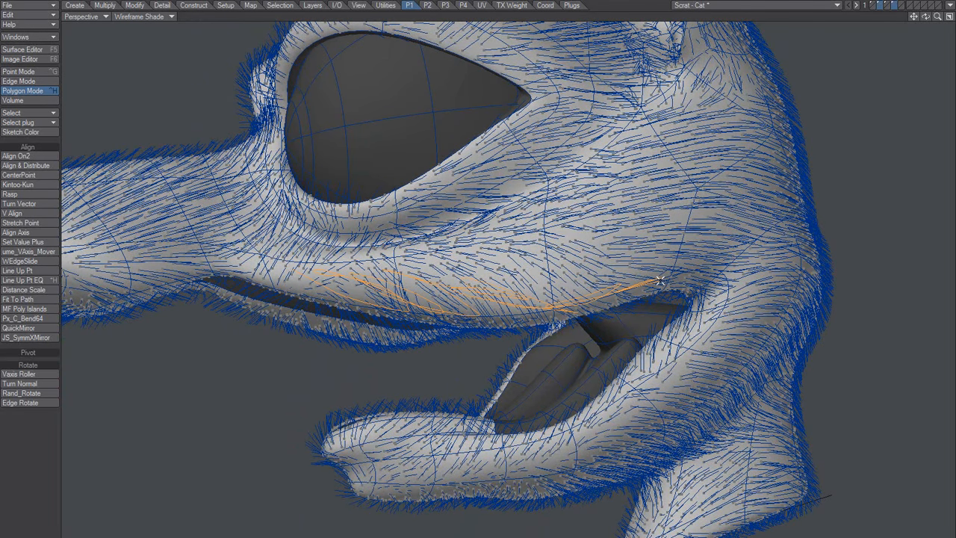
key("slash")
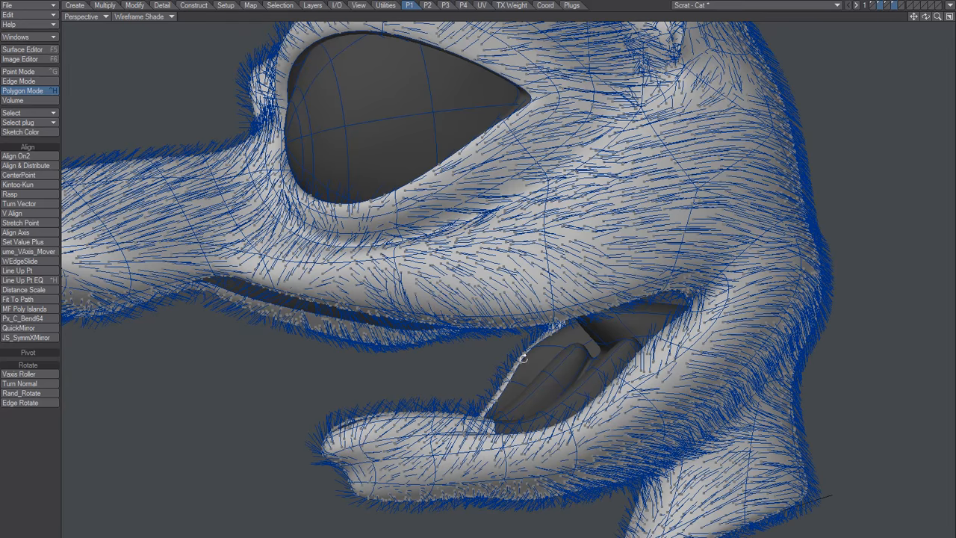
left_click_drag(523, 358, 485, 388, "alt")
left_click_drag(552, 425, 560, 356, "alt")
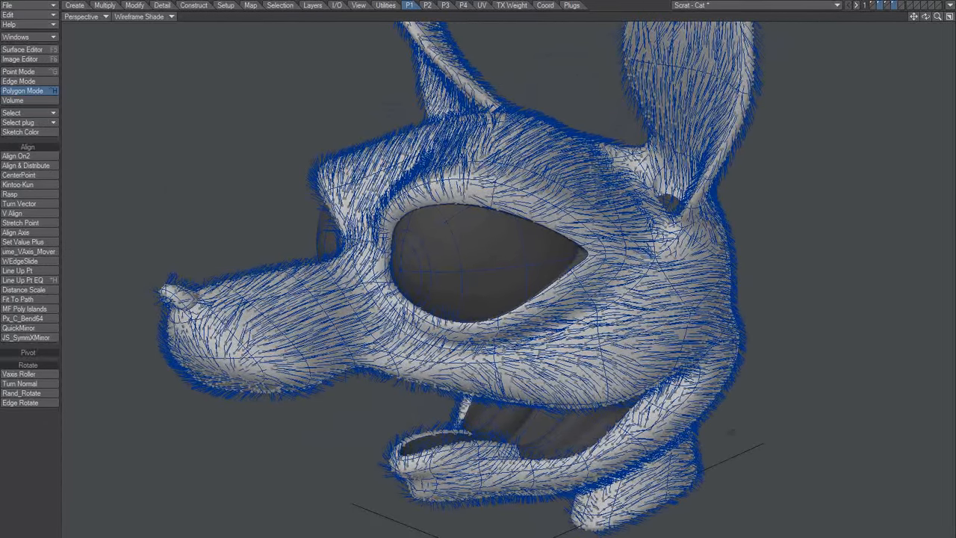